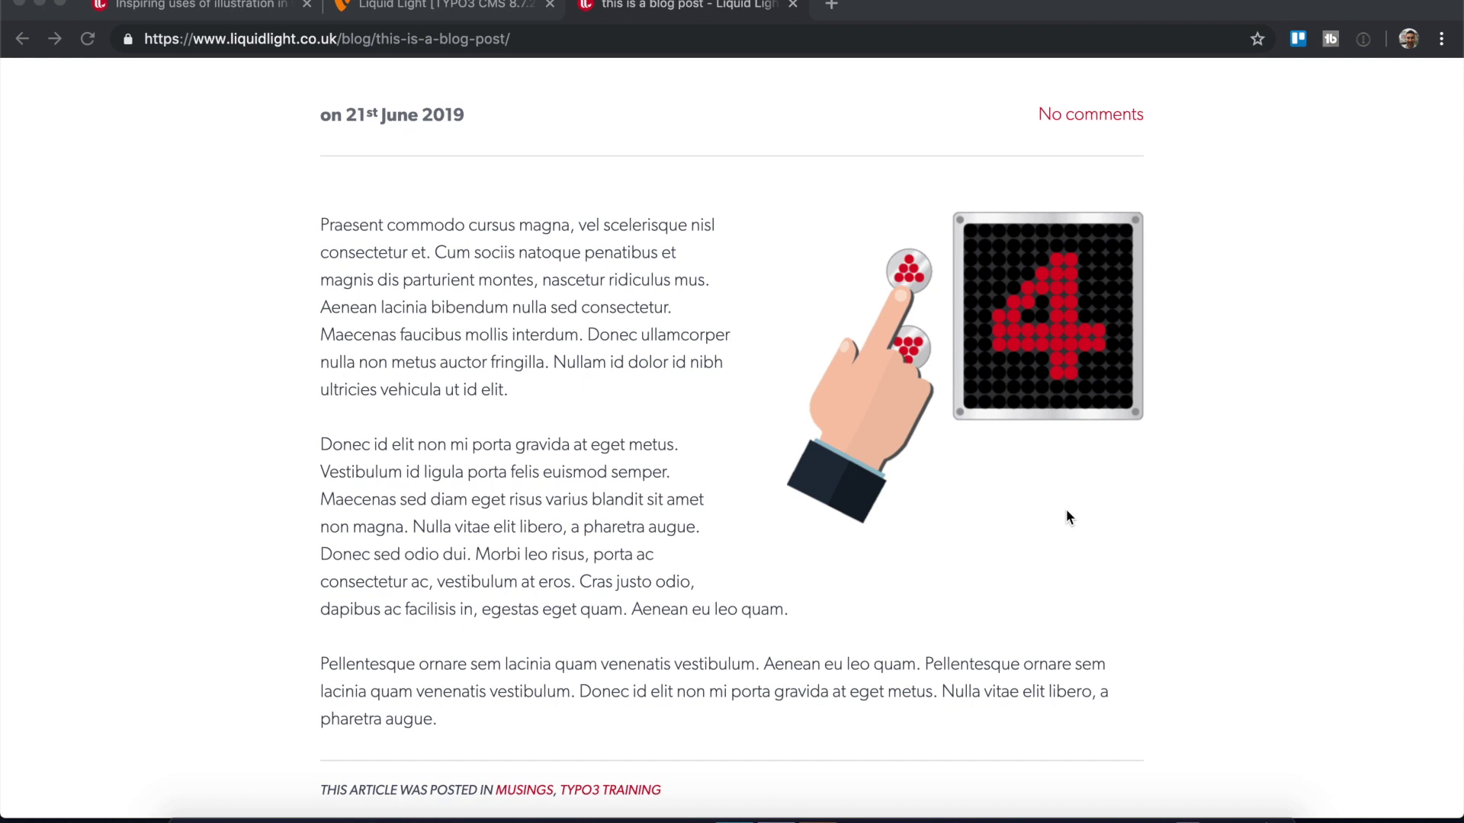
# Browse the illustrated examples in the 'Inspiring uses of illustration in web design' post, then return to the TYPO3 backend.
pyautogui.scroll(-3, 1067, 510)
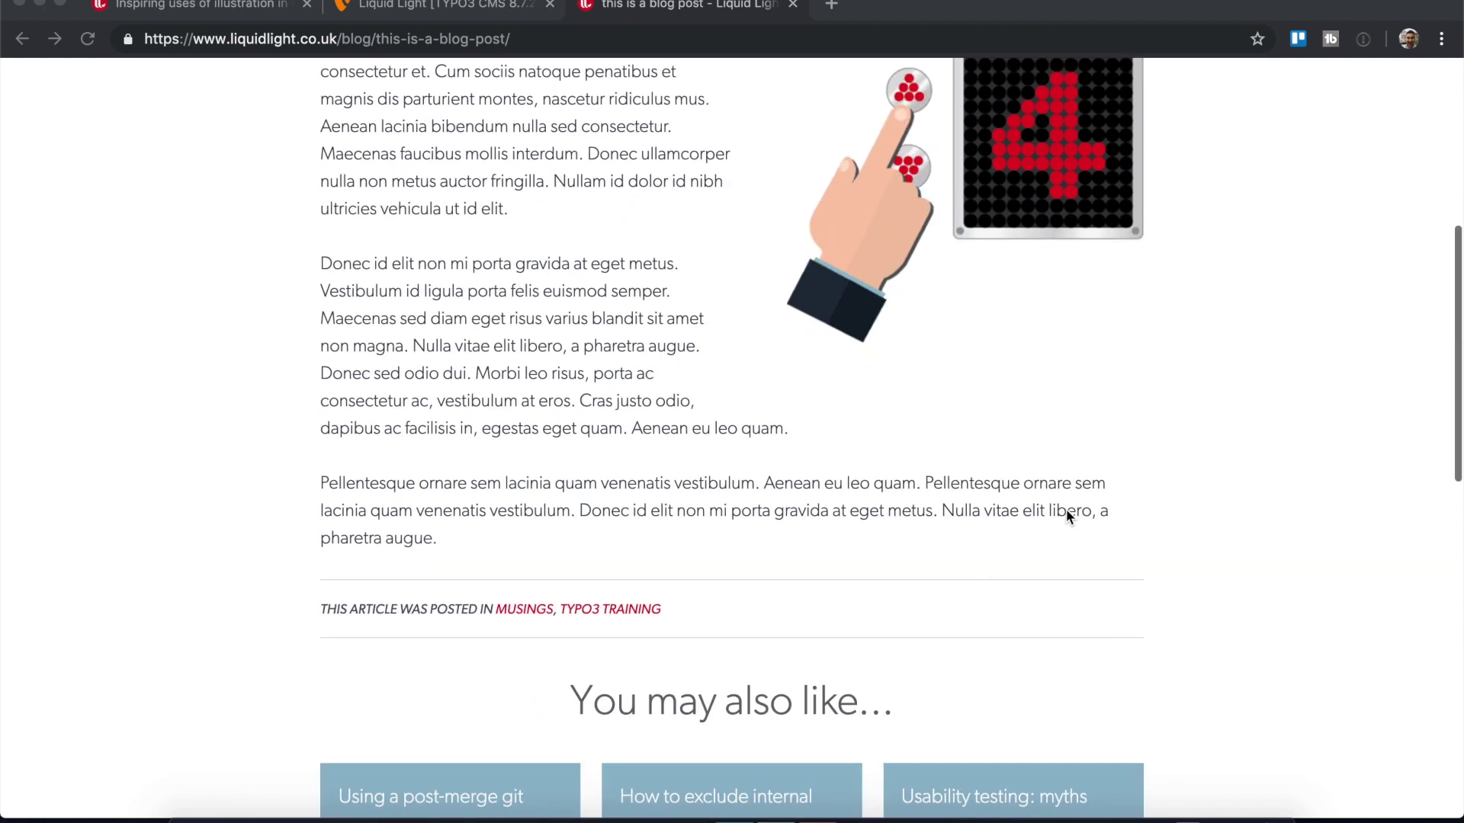
pyautogui.scroll(4, 1067, 511)
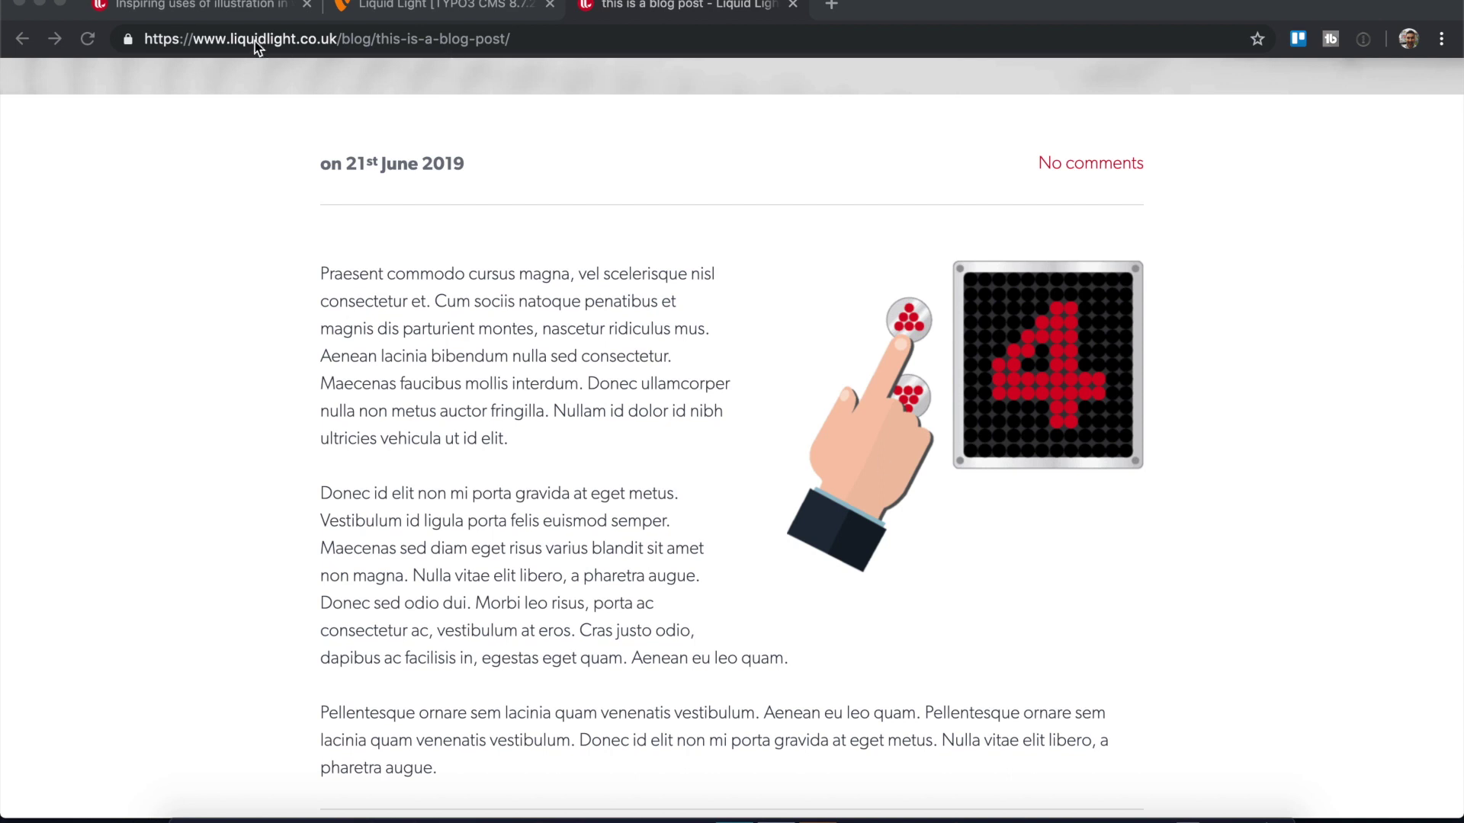
pyautogui.click(215, 10)
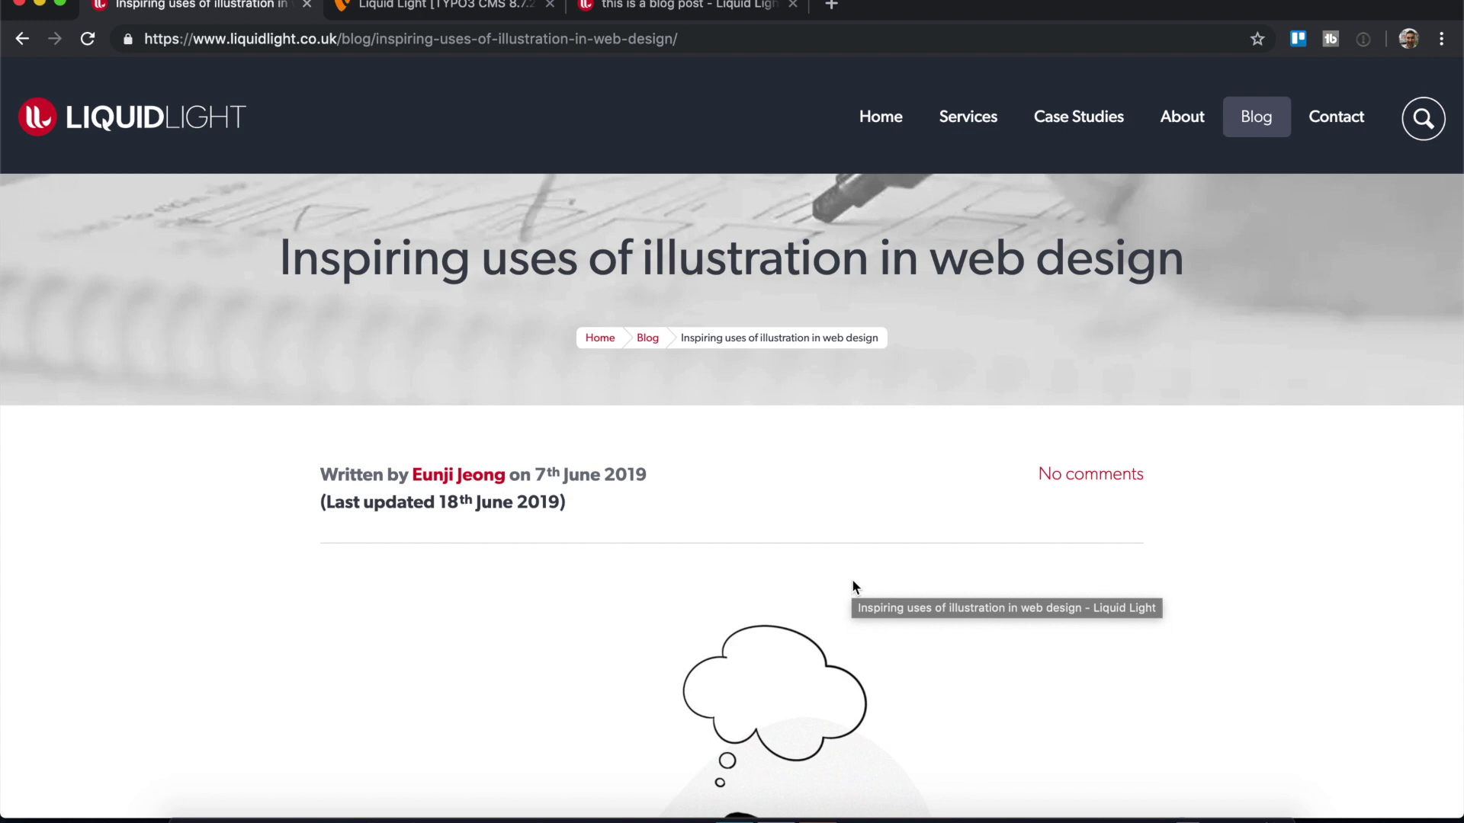
pyautogui.scroll(-5, 854, 586)
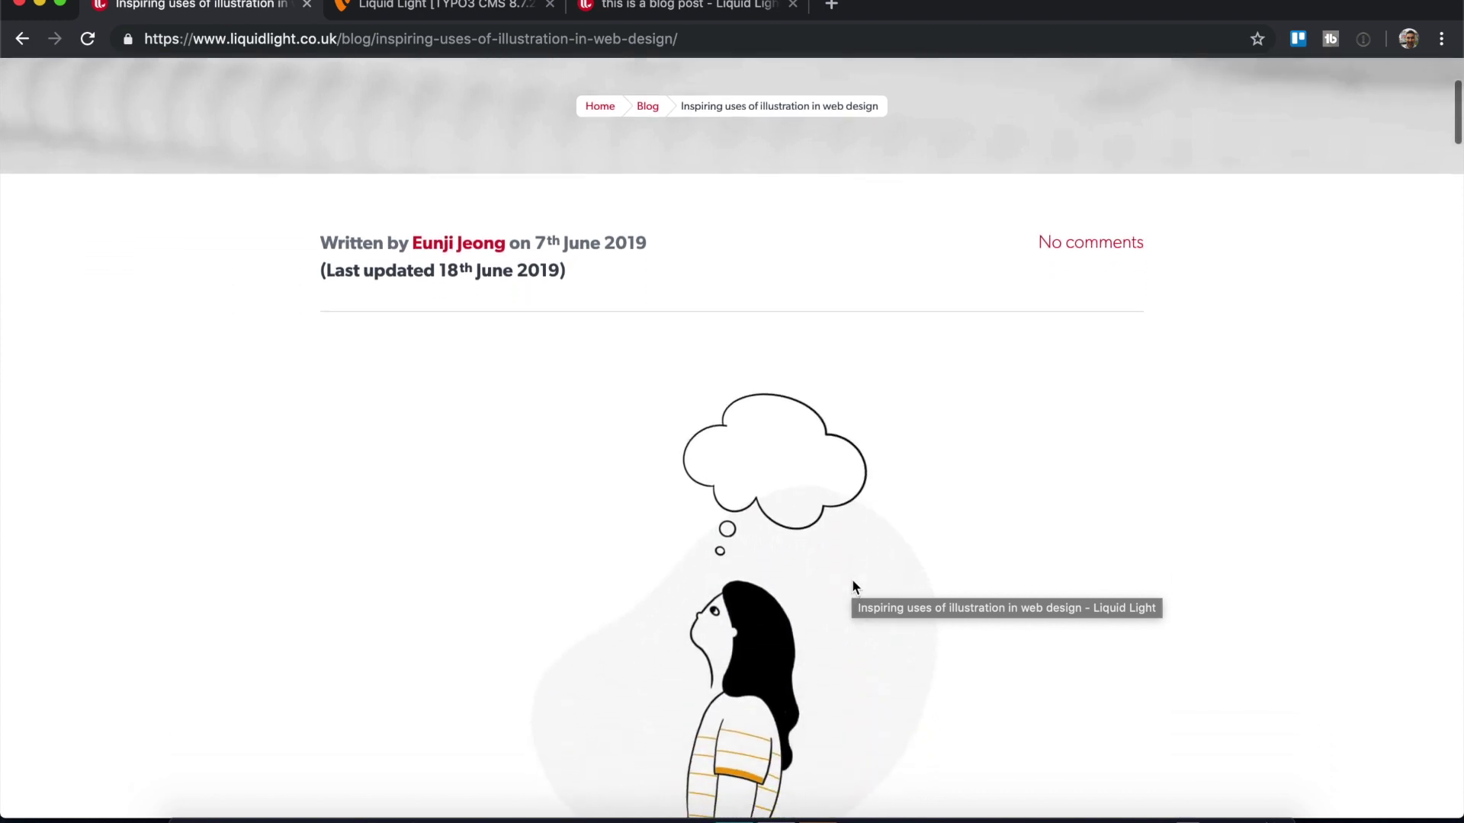
pyautogui.scroll(-6, 854, 586)
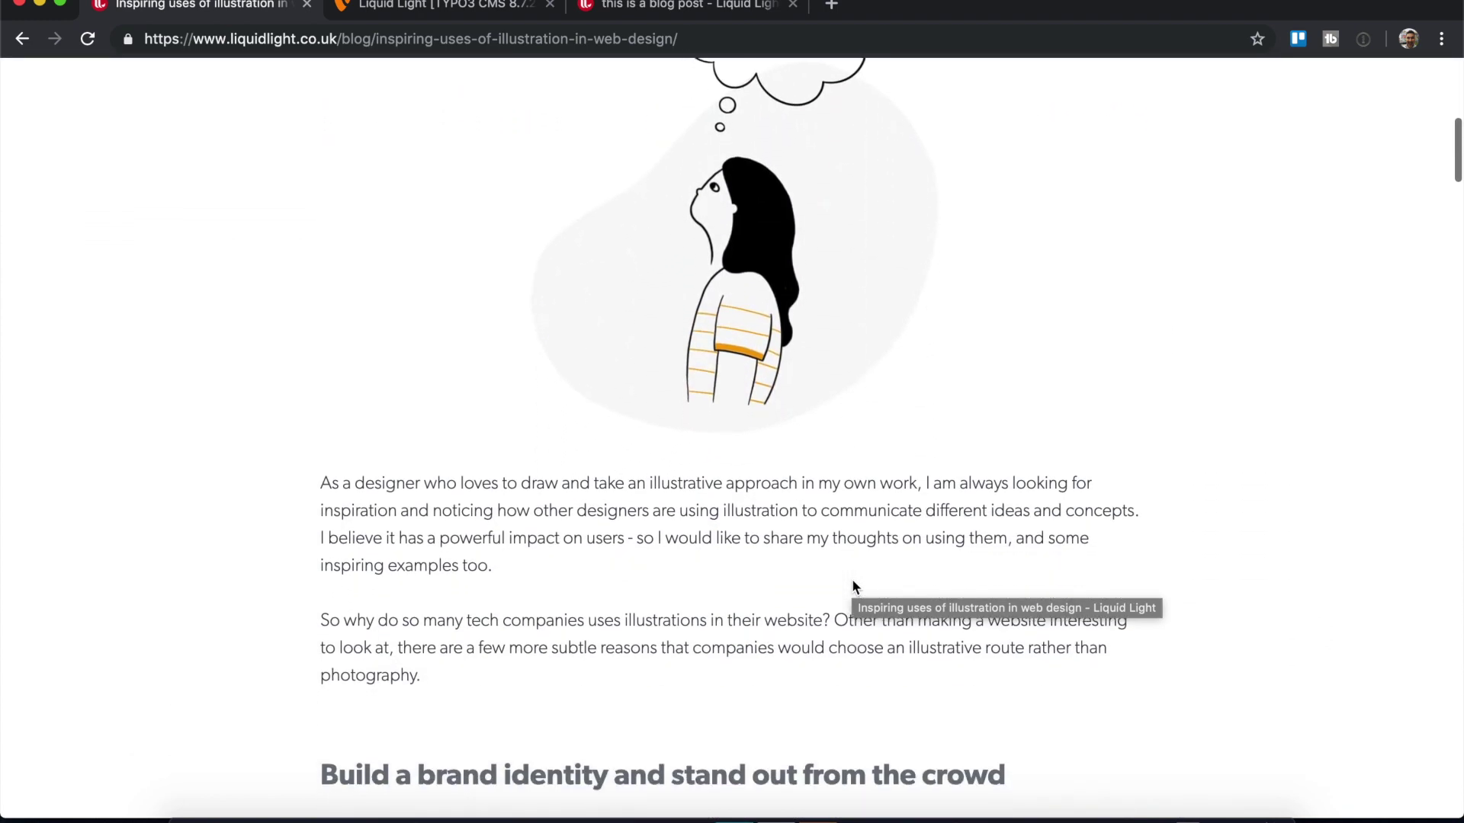
pyautogui.scroll(-1, 852, 579)
pyautogui.scroll(4, 852, 579)
pyautogui.scroll(-5, 852, 579)
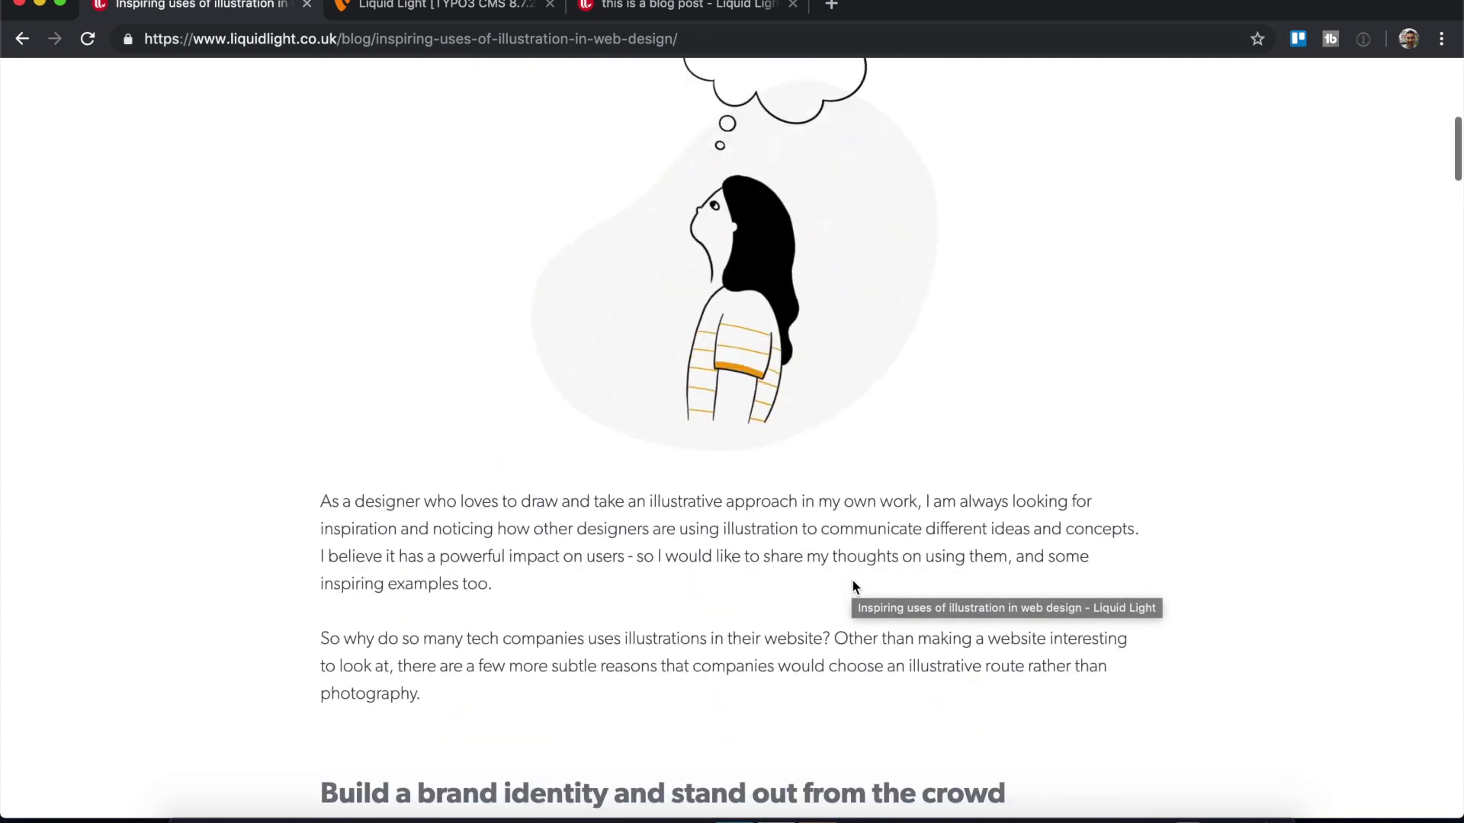
pyautogui.scroll(-5, 852, 585)
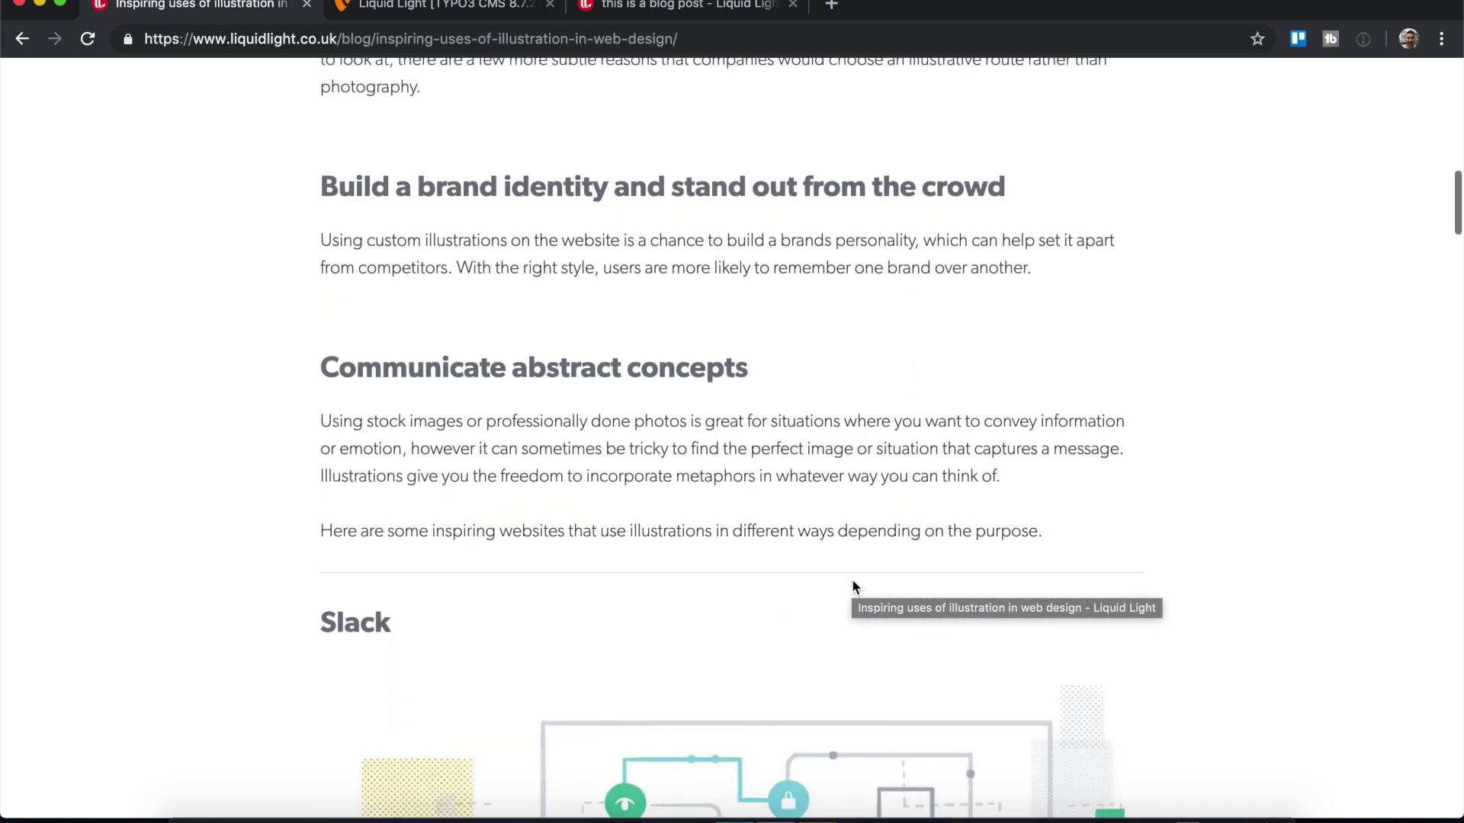
pyautogui.scroll(-7, 853, 583)
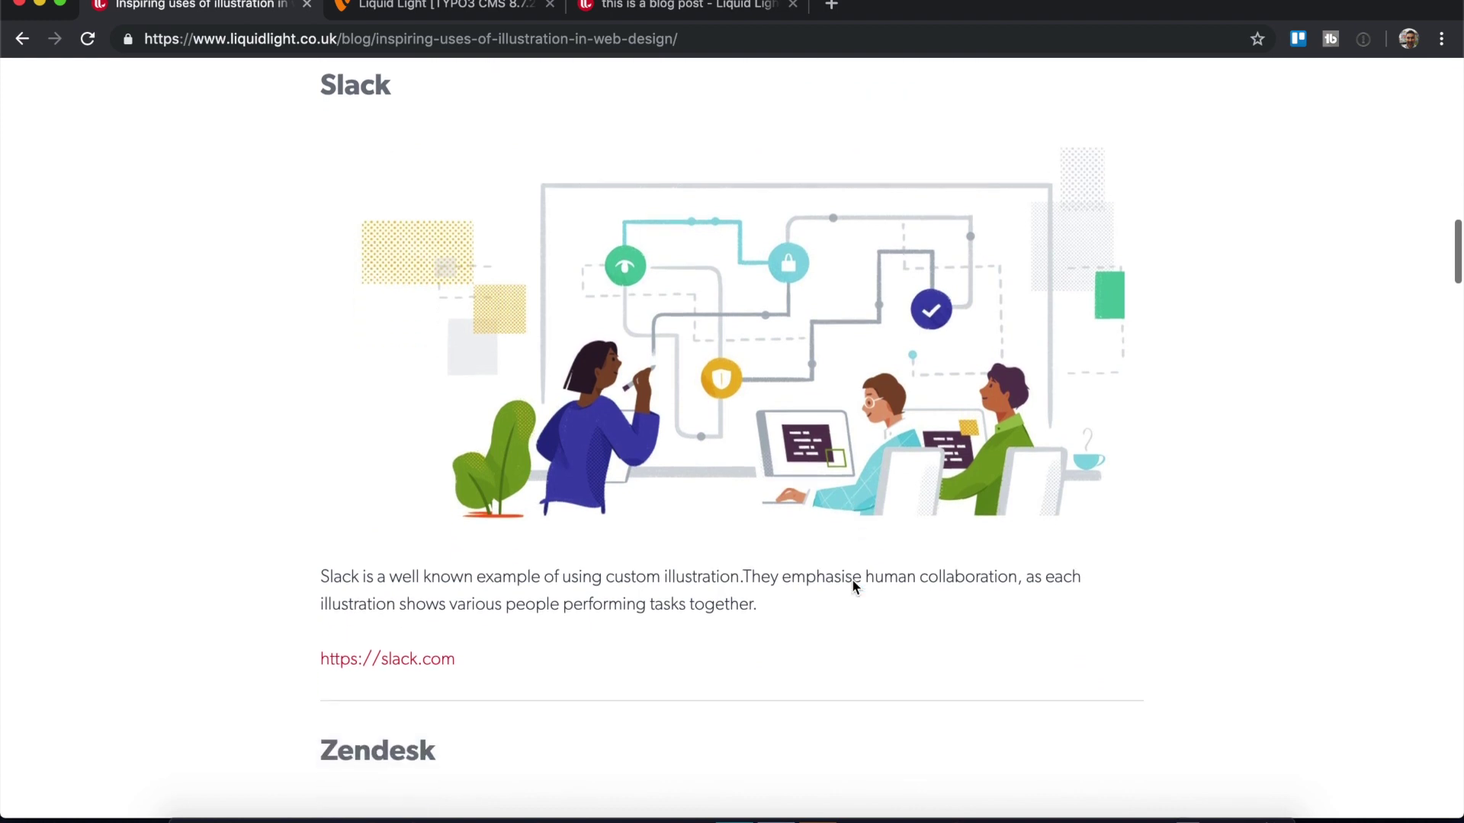
pyautogui.scroll(-8, 852, 585)
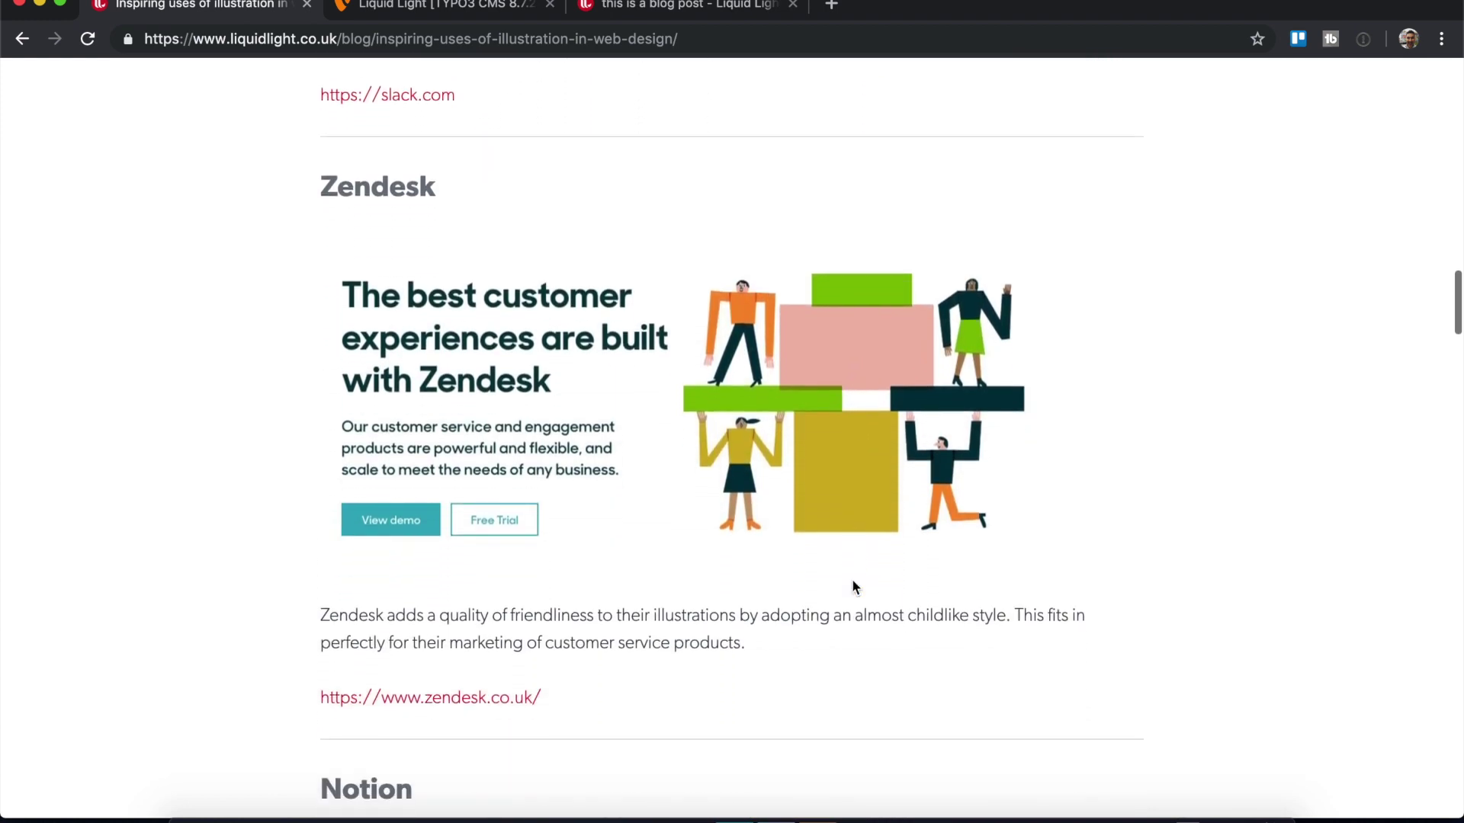
pyautogui.scroll(-8, 853, 585)
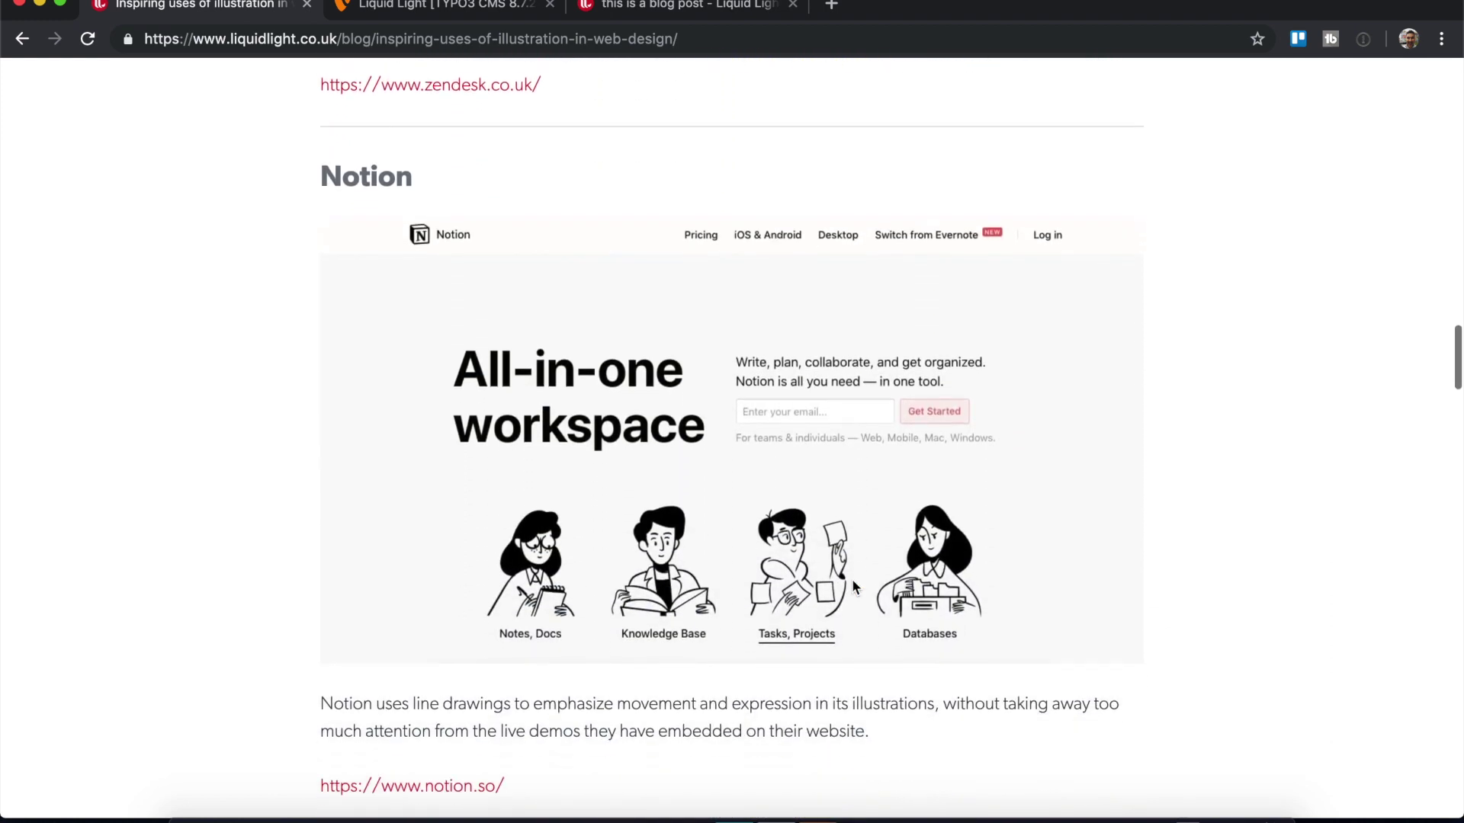
pyautogui.scroll(-7, 853, 586)
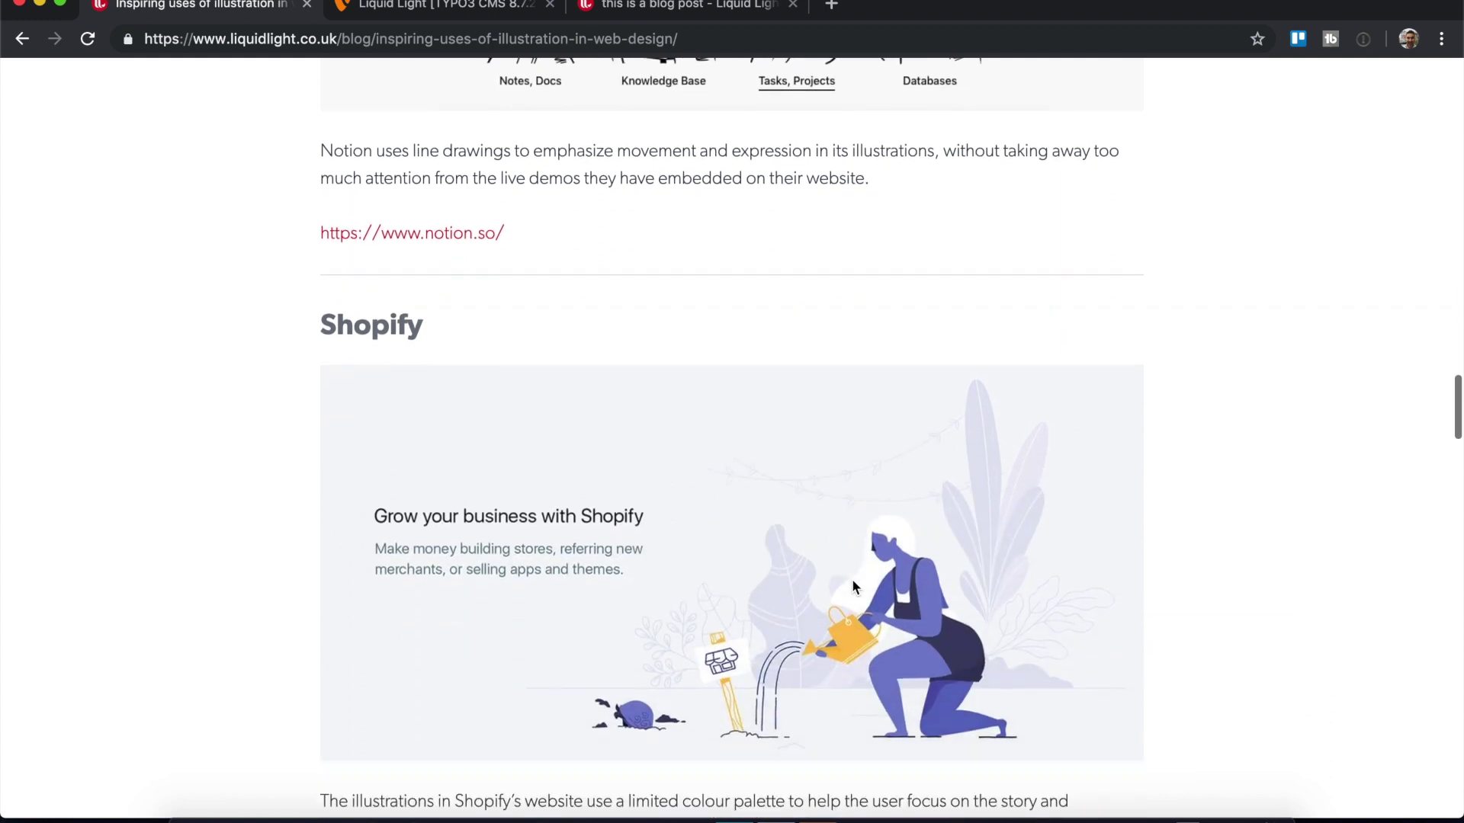
pyautogui.scroll(-3, 852, 585)
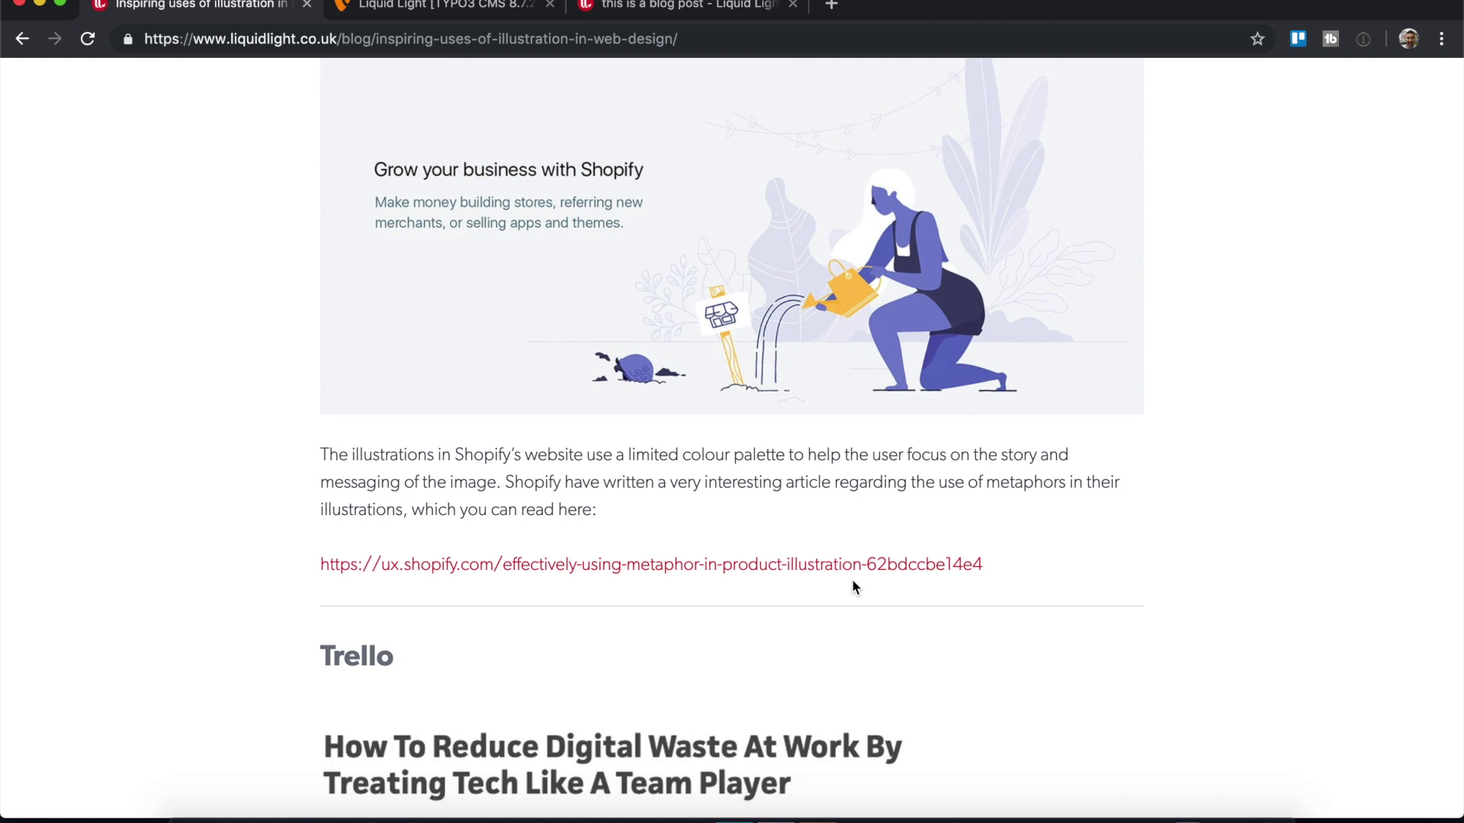
pyautogui.scroll(-10, 853, 583)
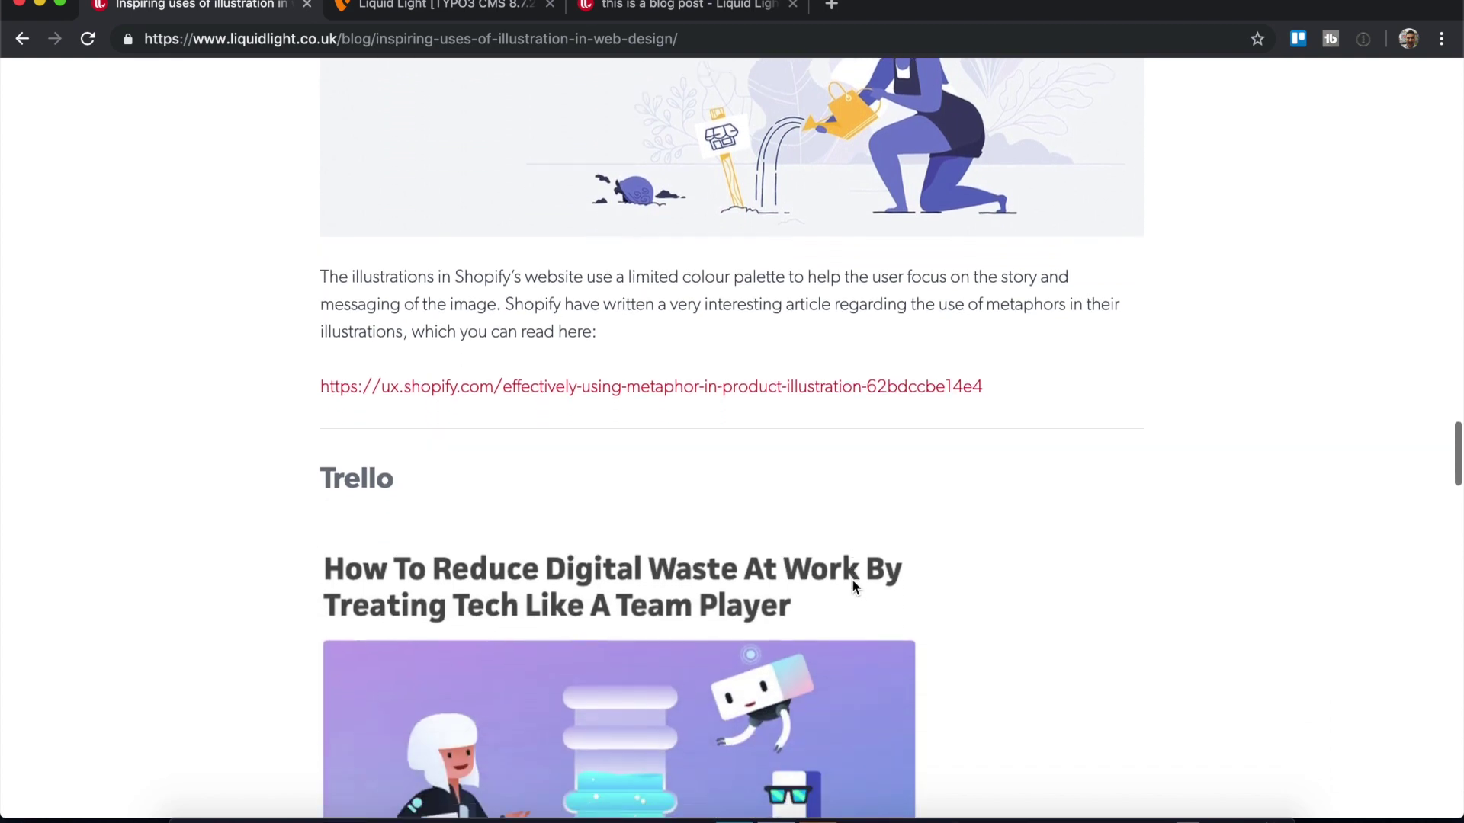
pyautogui.scroll(-16, 852, 582)
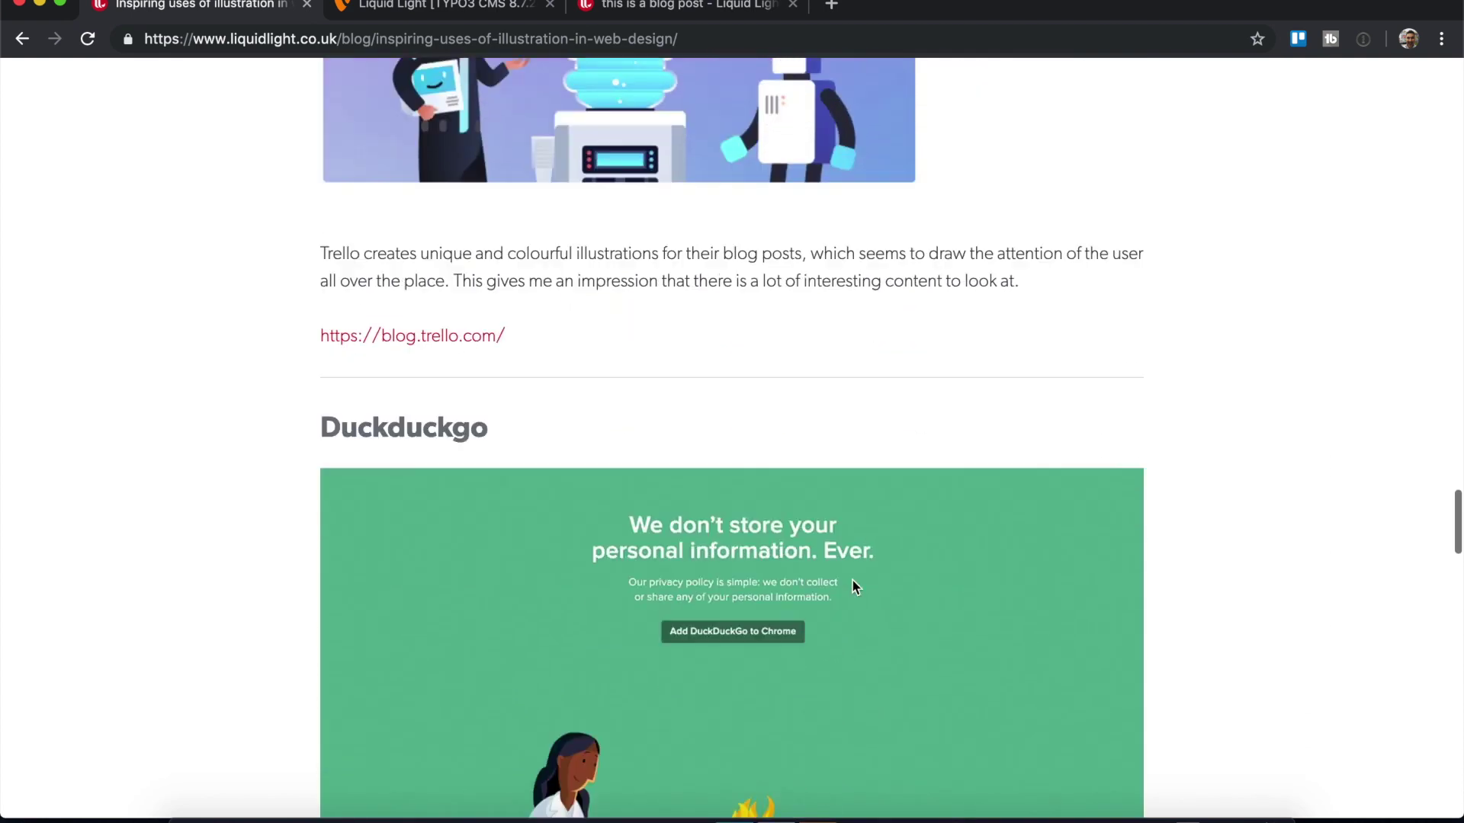
pyautogui.scroll(-12, 852, 585)
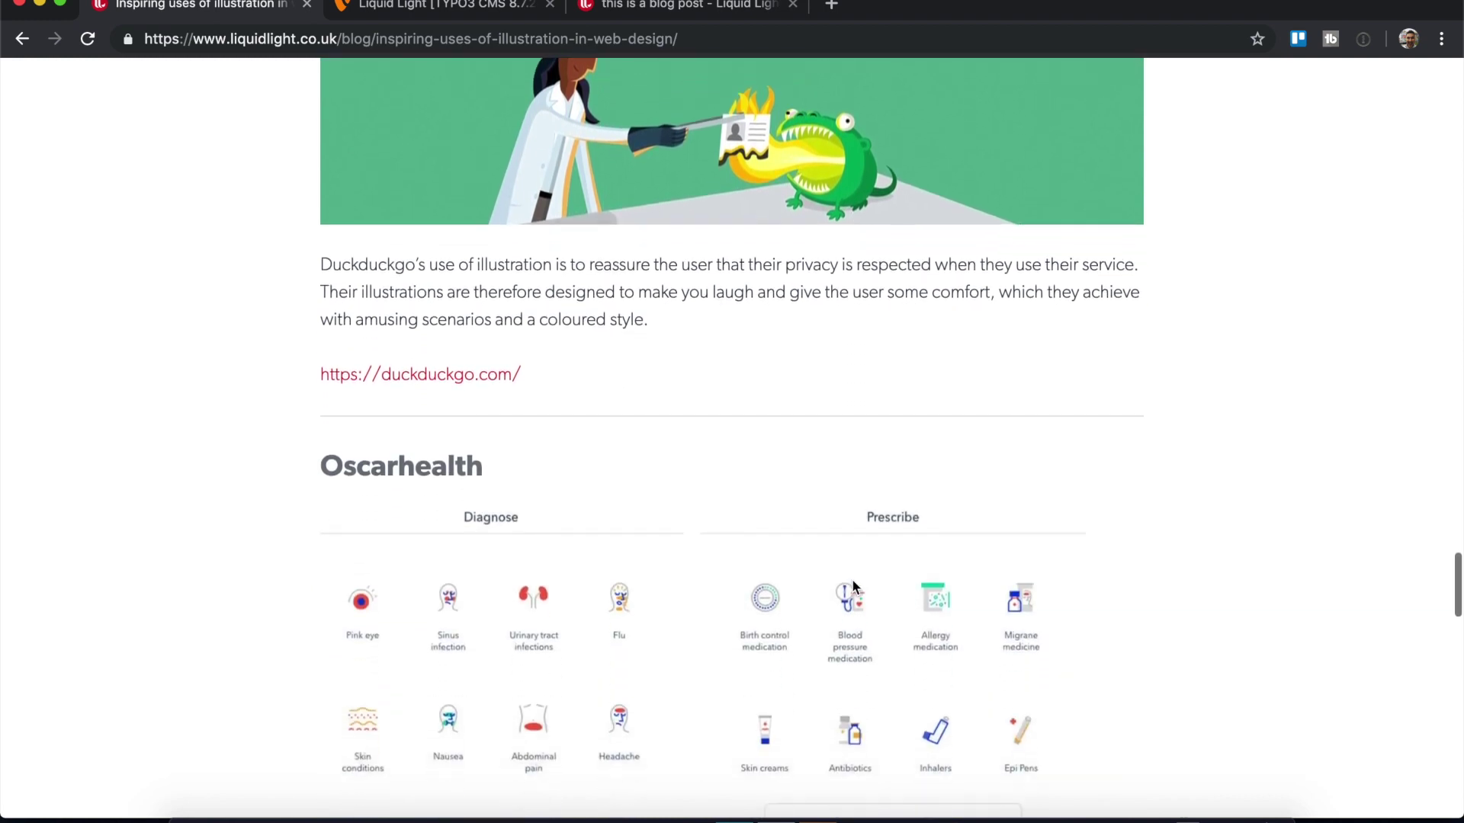
pyautogui.scroll(-2, 852, 585)
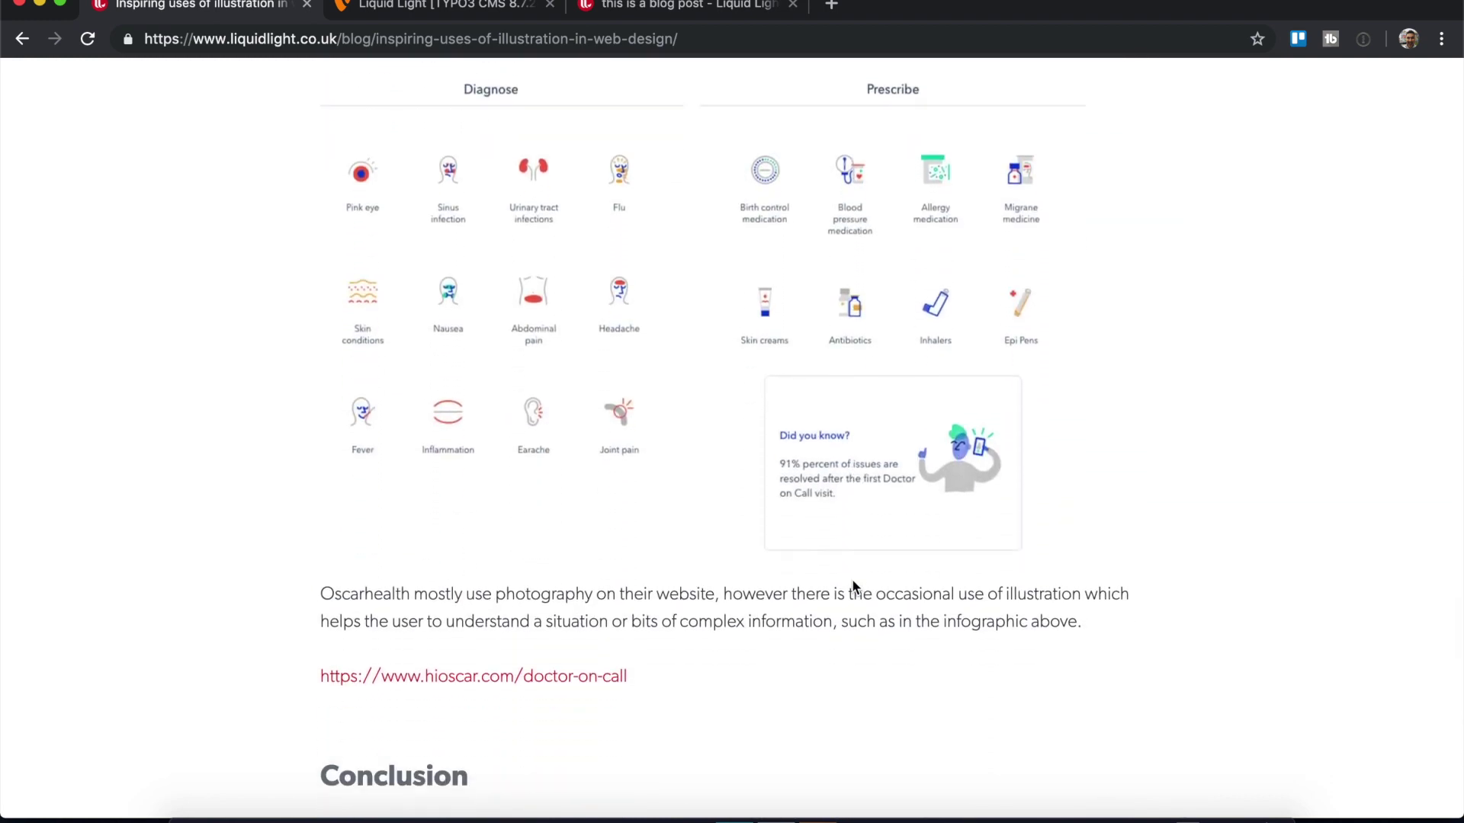
pyautogui.scroll(-11, 853, 586)
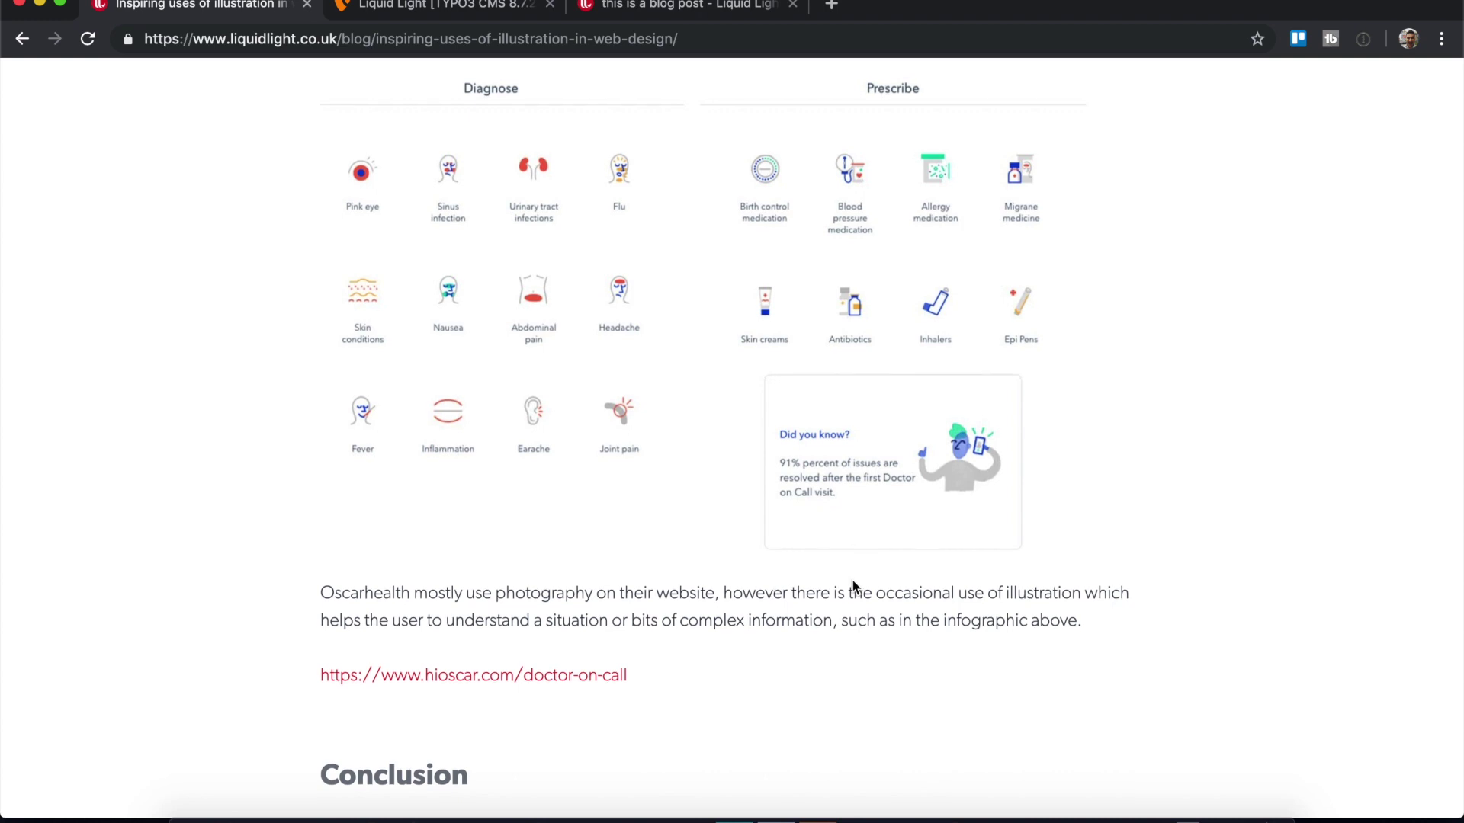
pyautogui.scroll(20, 853, 585)
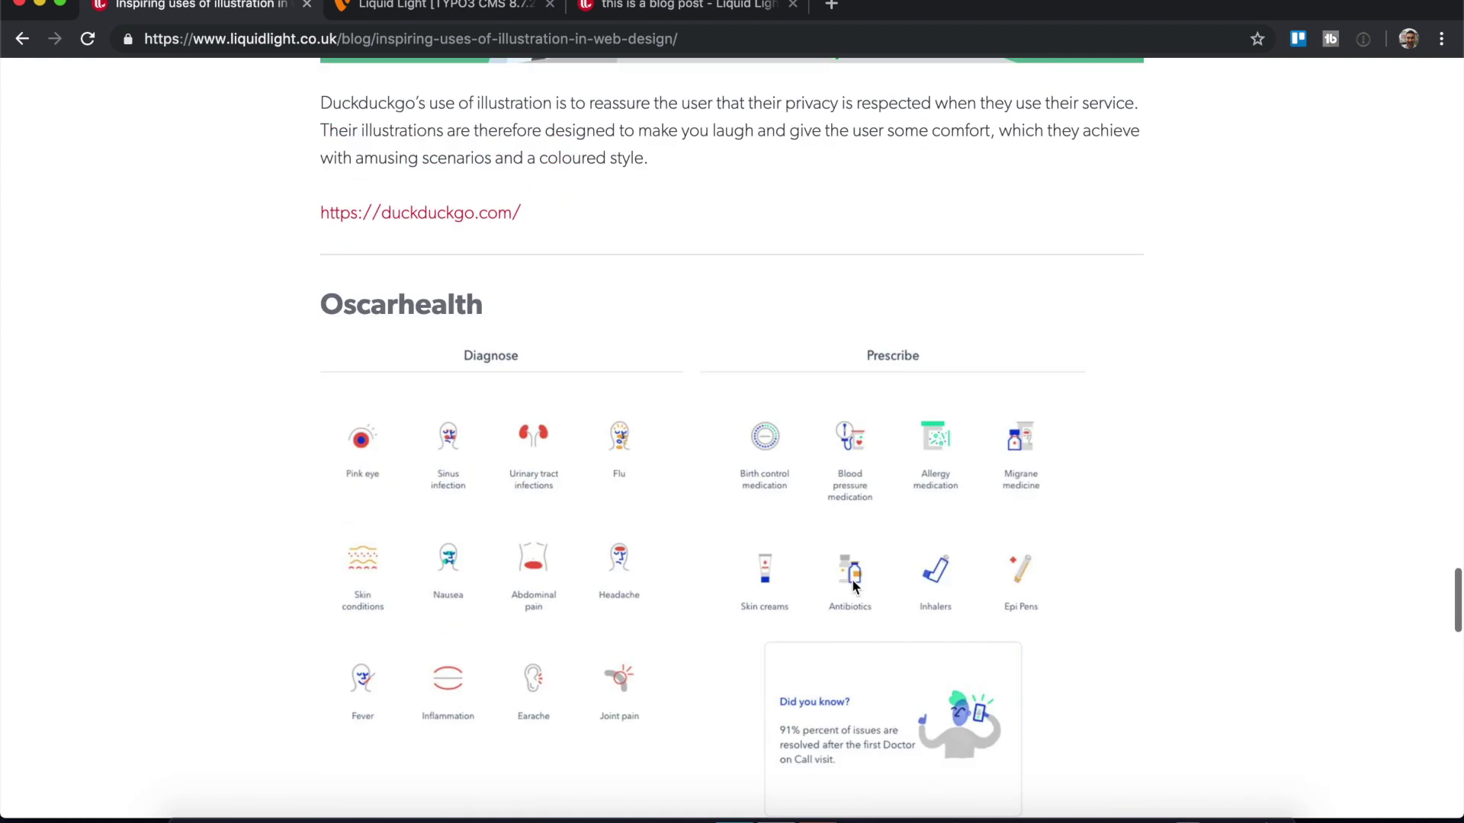
pyautogui.click(450, 11)
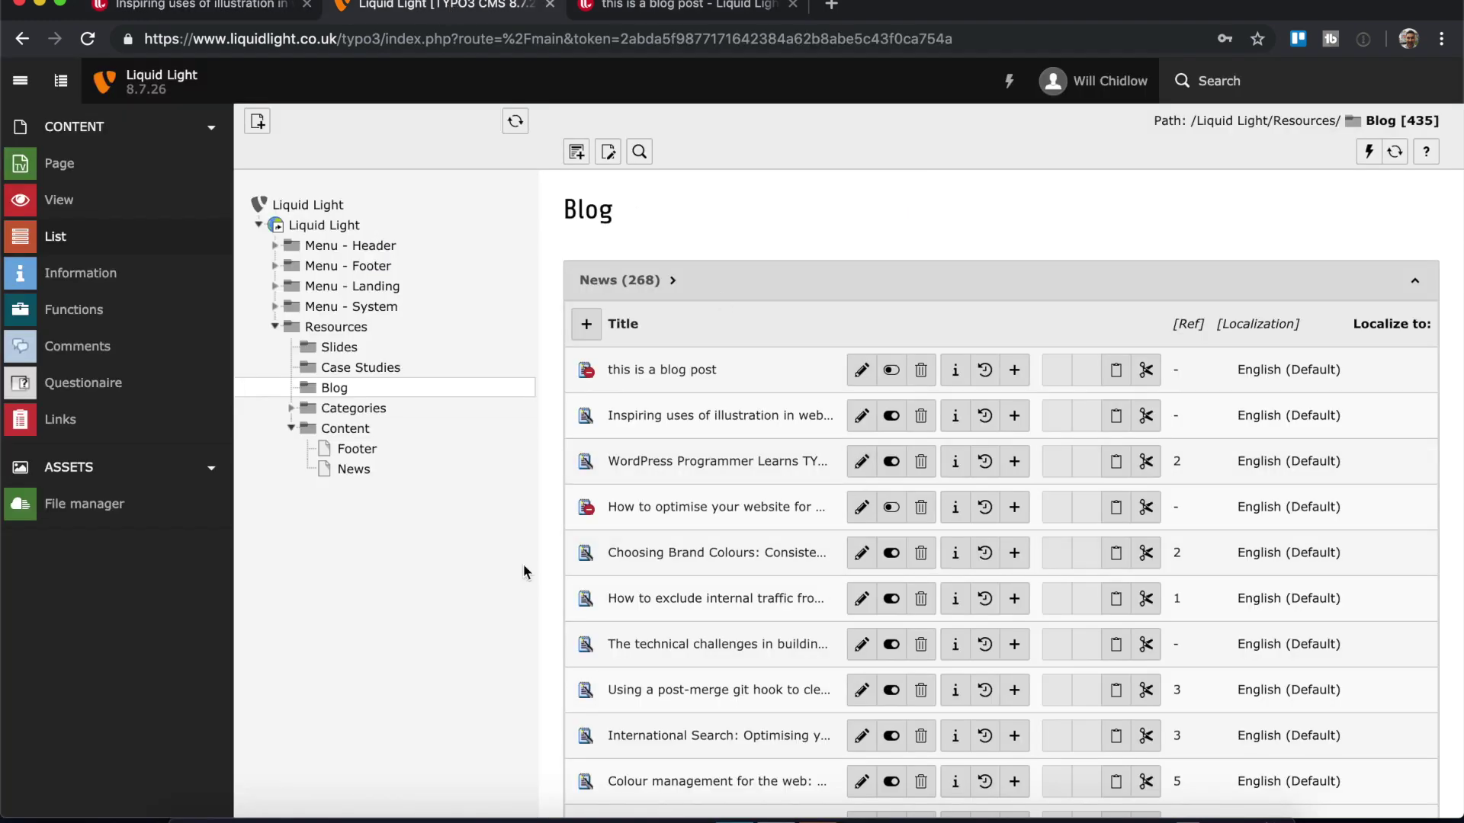
# Open the 'this is a blog post' news record from the Resources > Blog folder list.
pyautogui.click(326, 333)
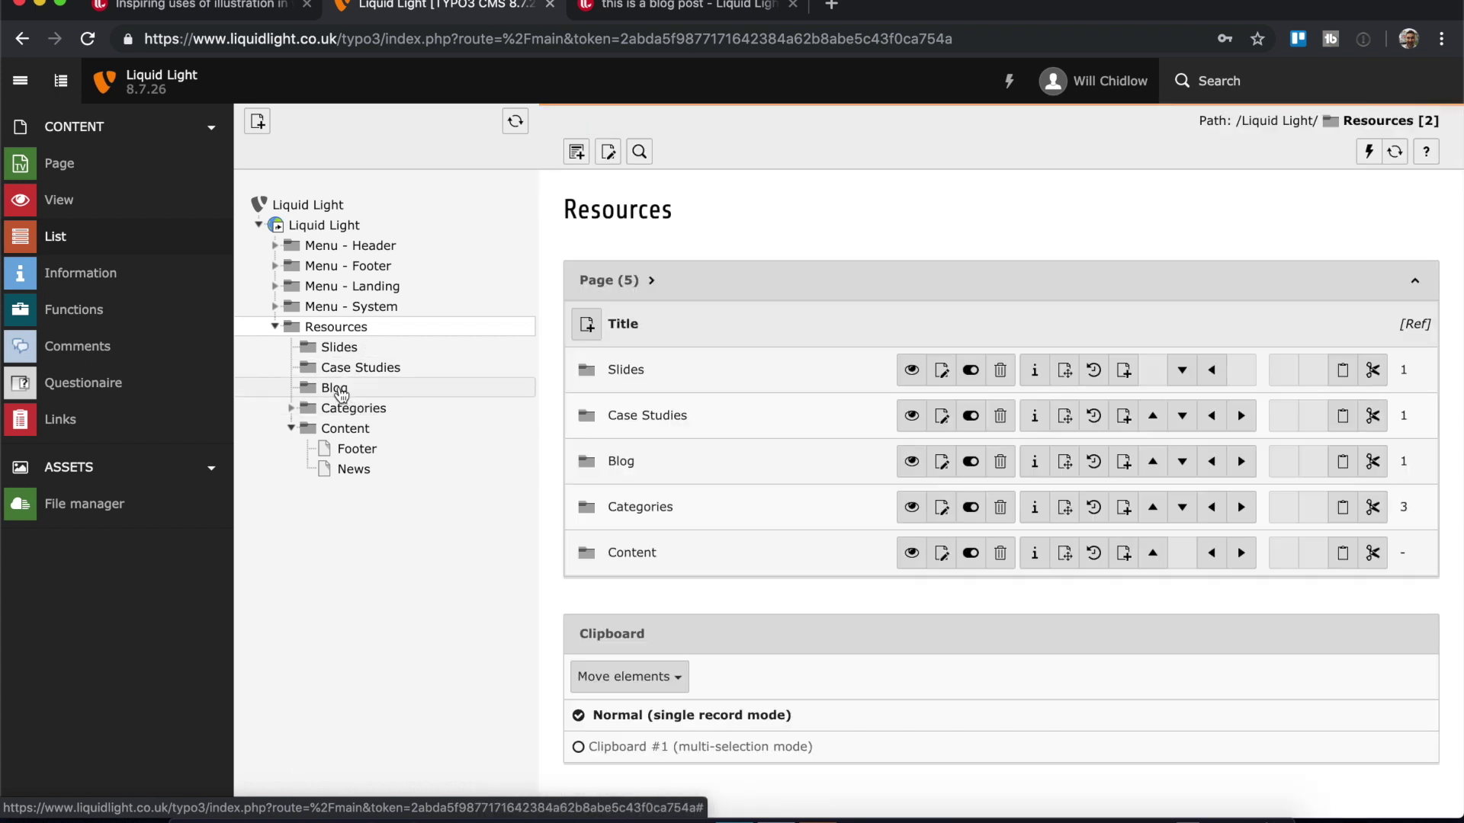
pyautogui.click(336, 389)
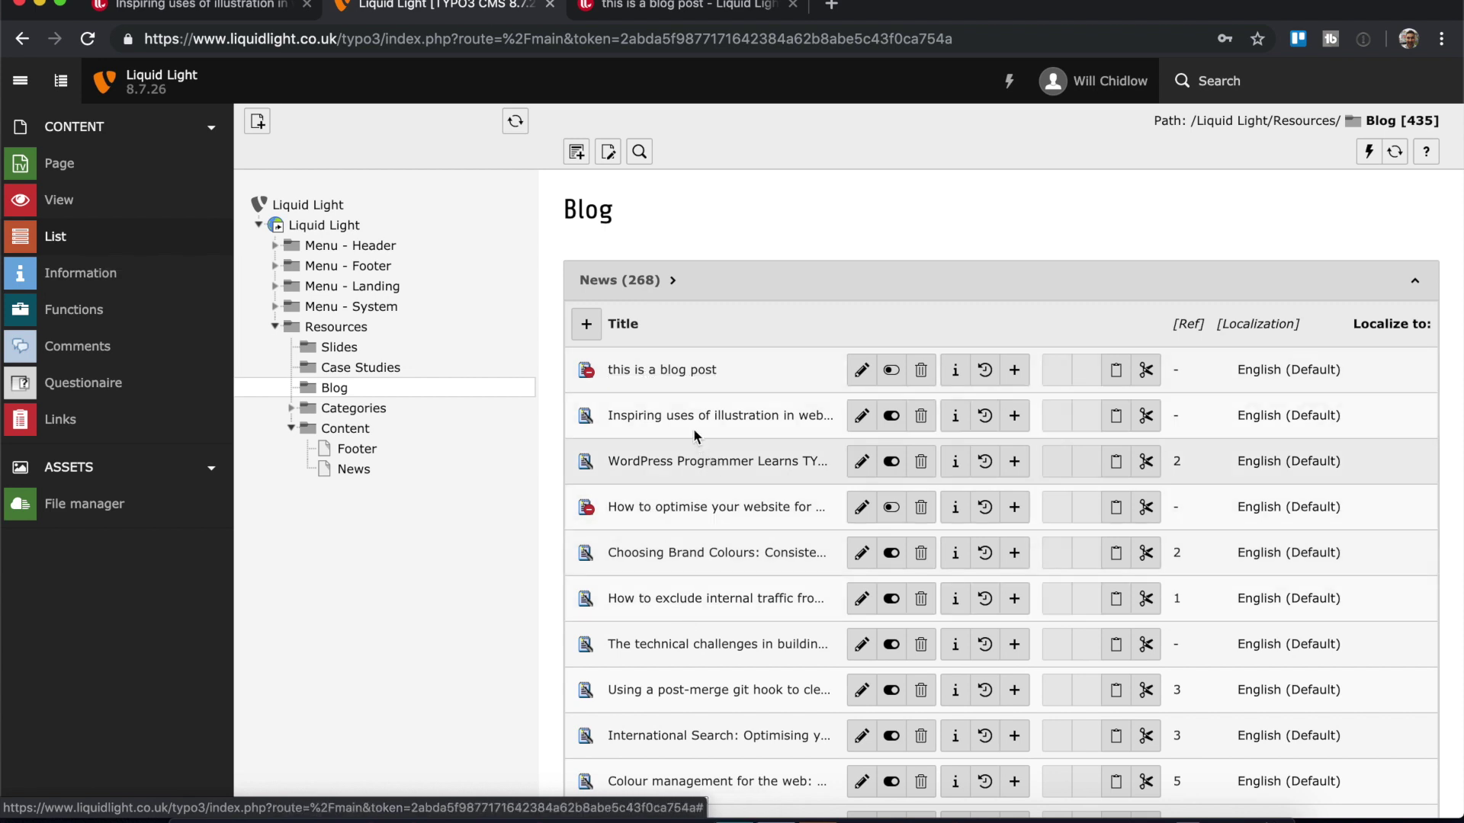
pyautogui.click(674, 371)
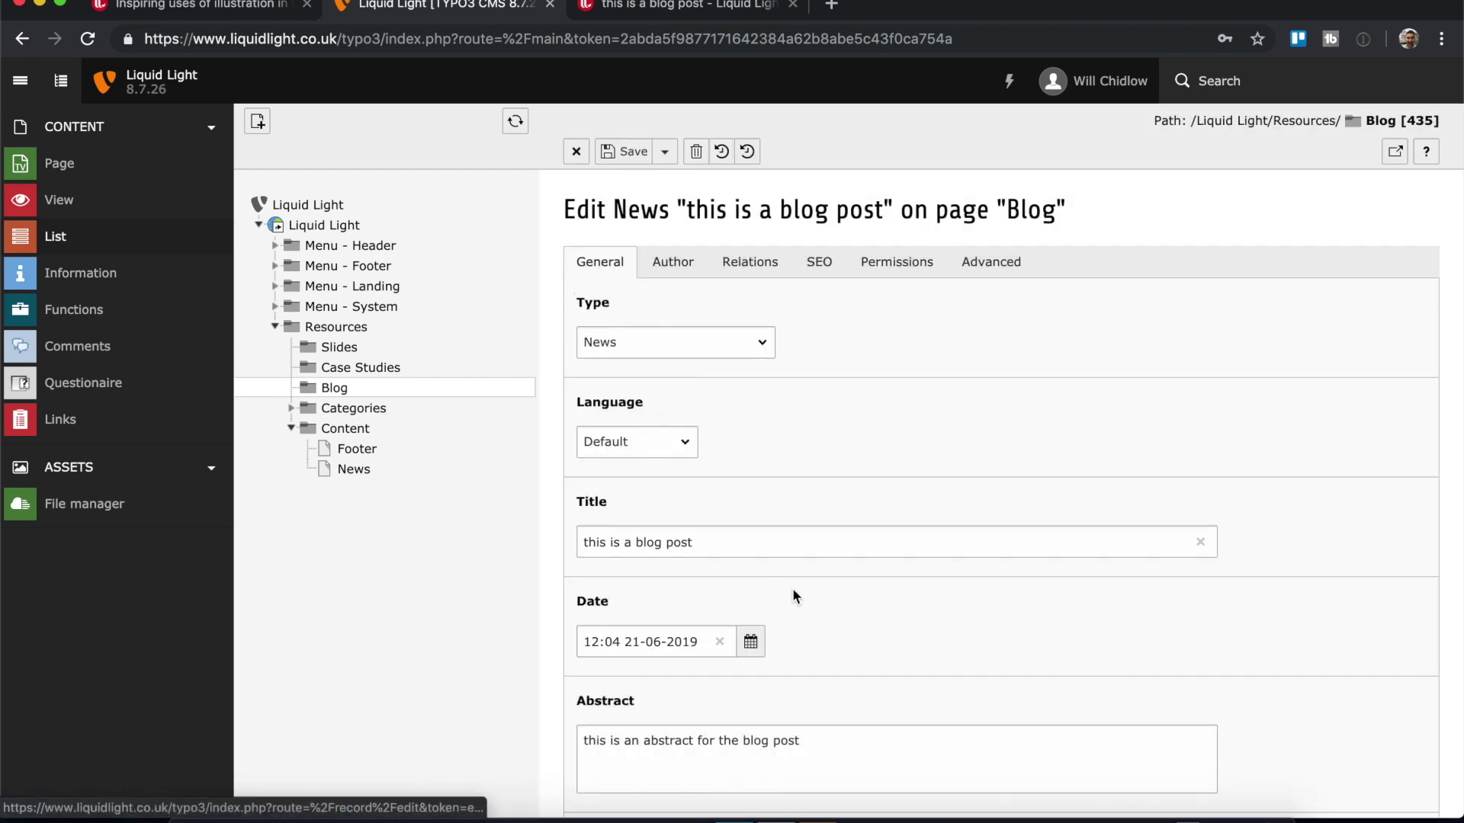
# Look through the news record's categories/images fields and its General fields.
pyautogui.scroll(-5, 792, 593)
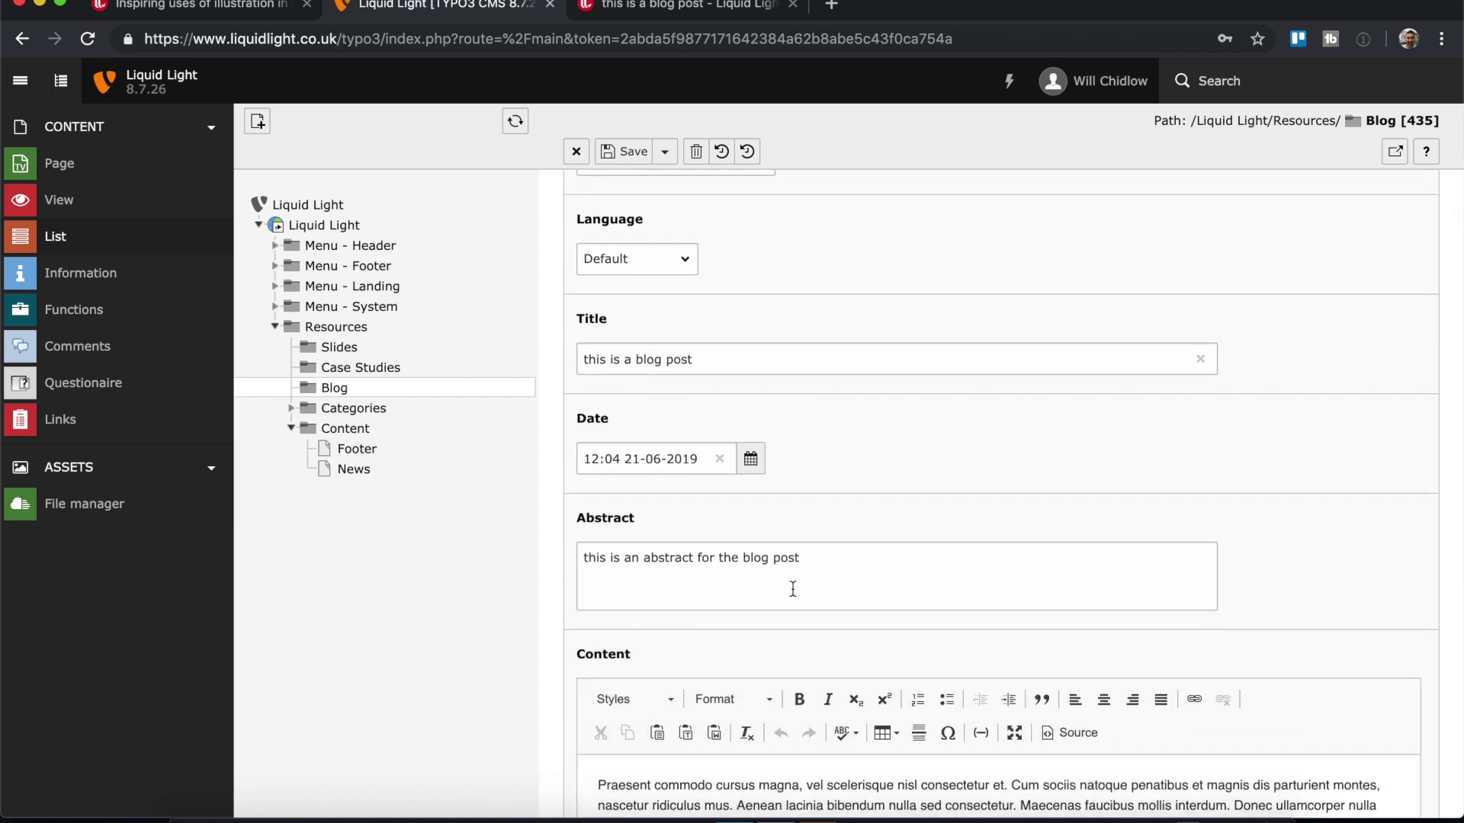
pyautogui.scroll(-1, 793, 588)
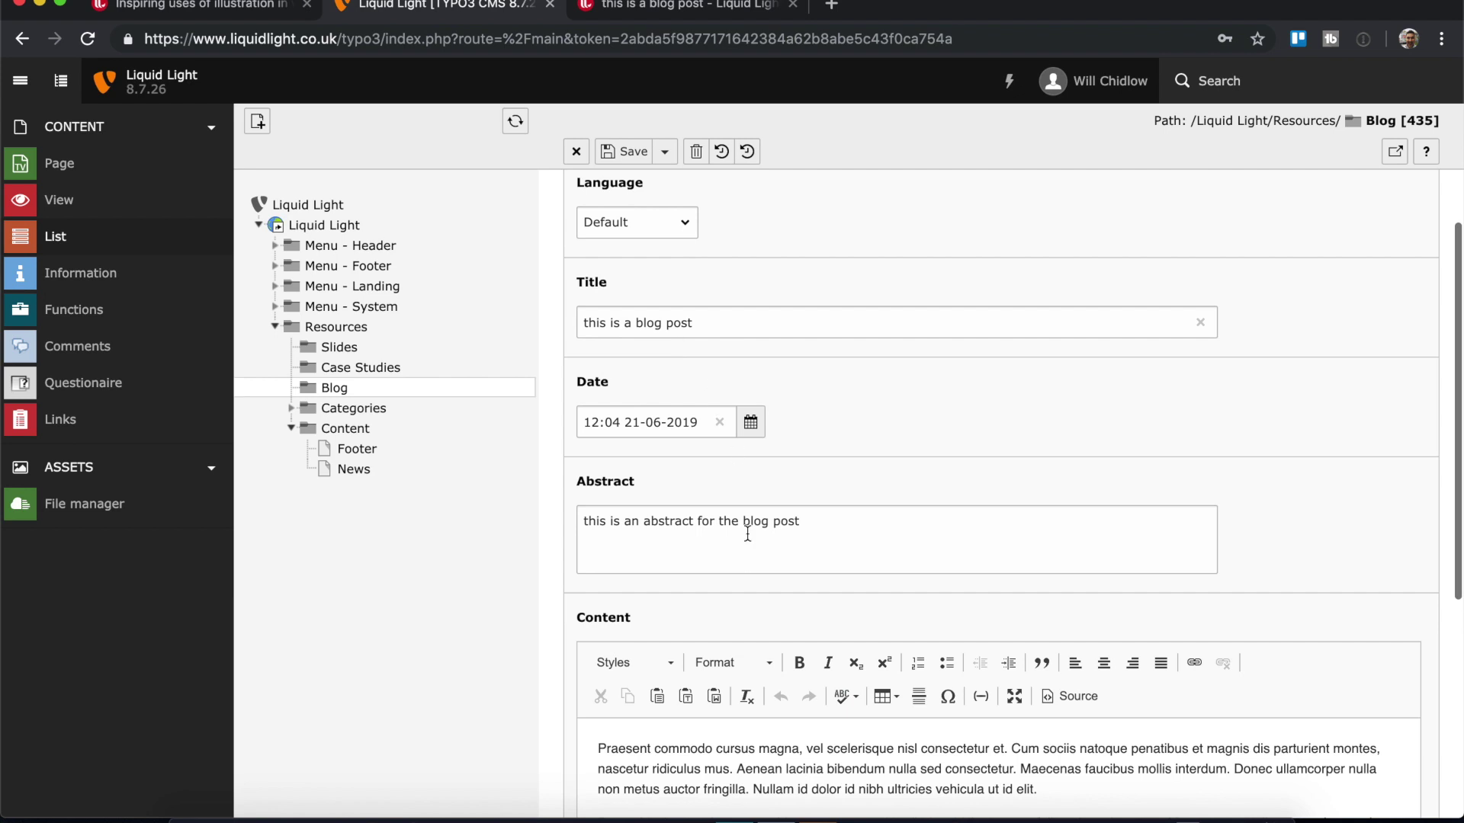
pyautogui.scroll(-8, 751, 538)
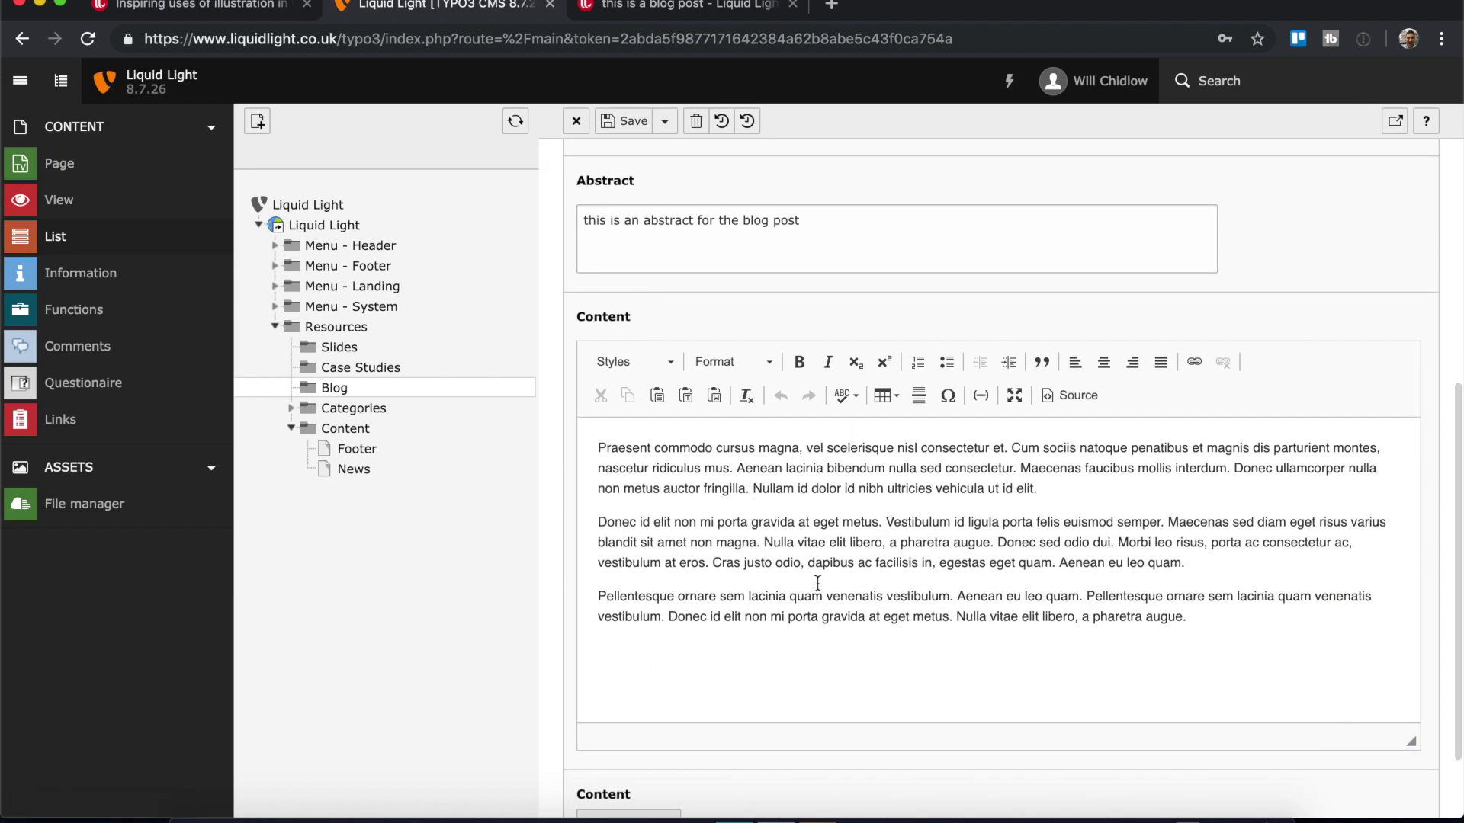
pyautogui.scroll(14, 818, 583)
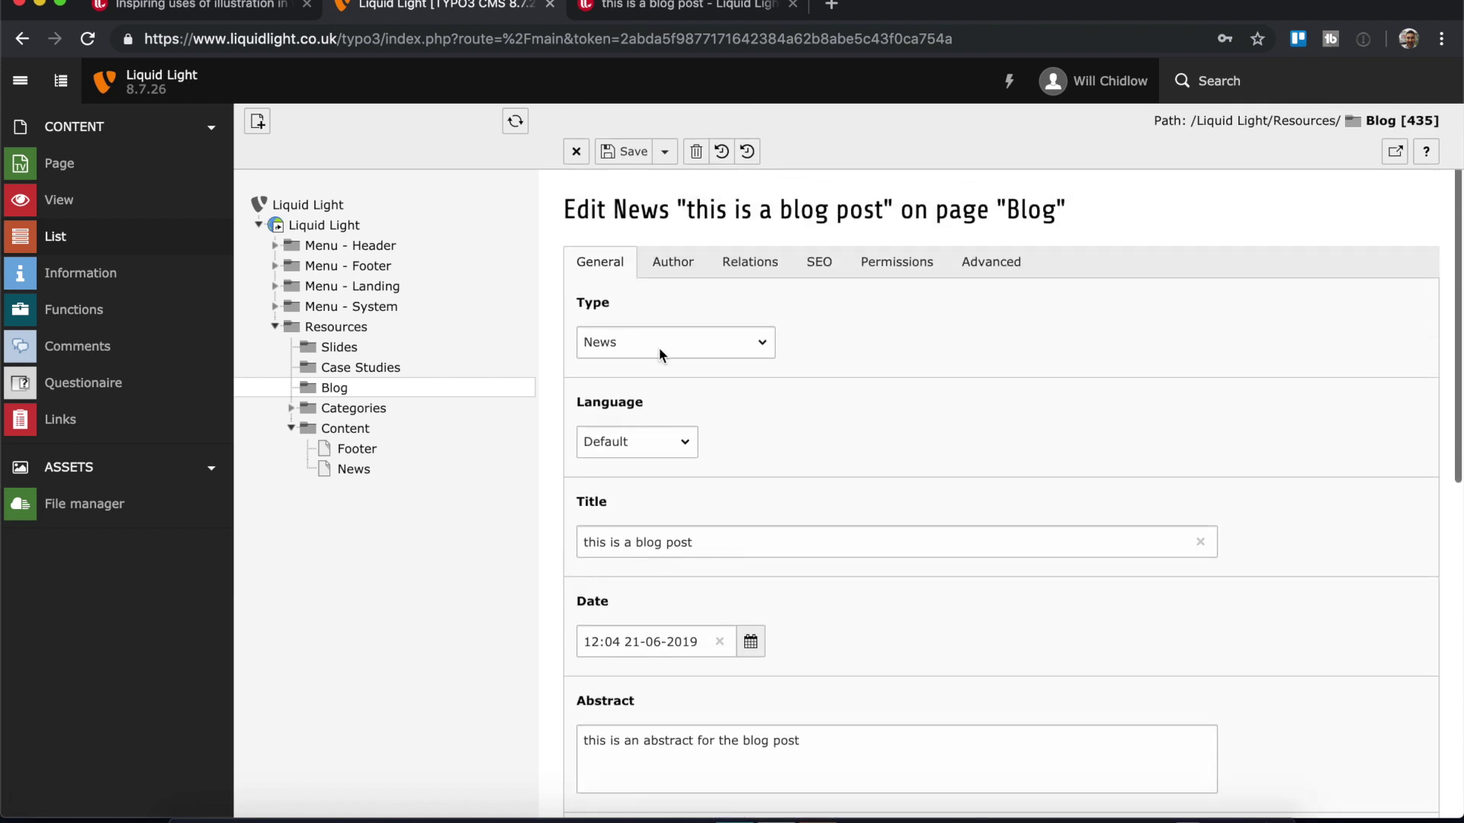
pyautogui.click(750, 268)
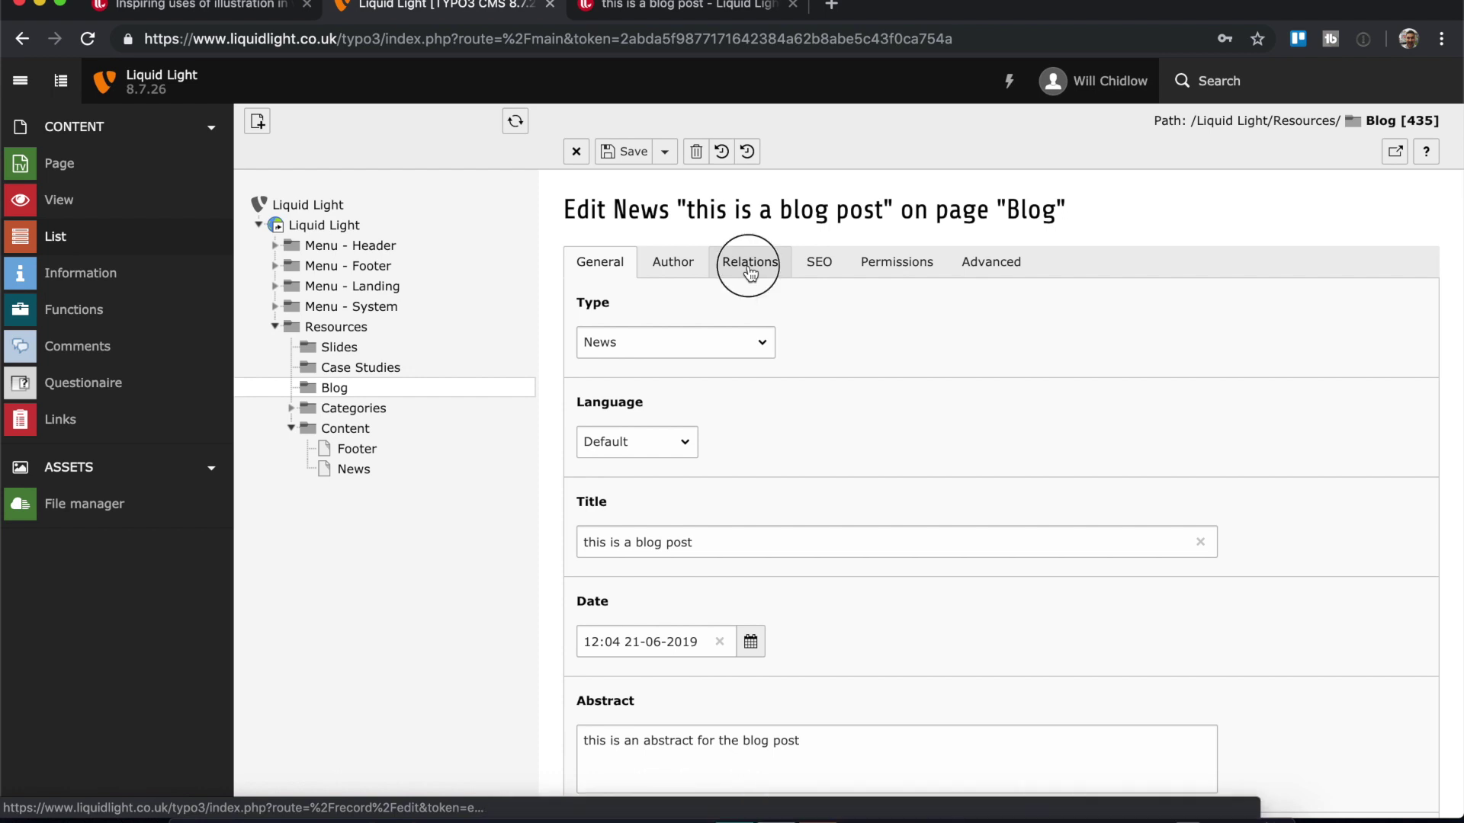
pyautogui.scroll(-3, 835, 705)
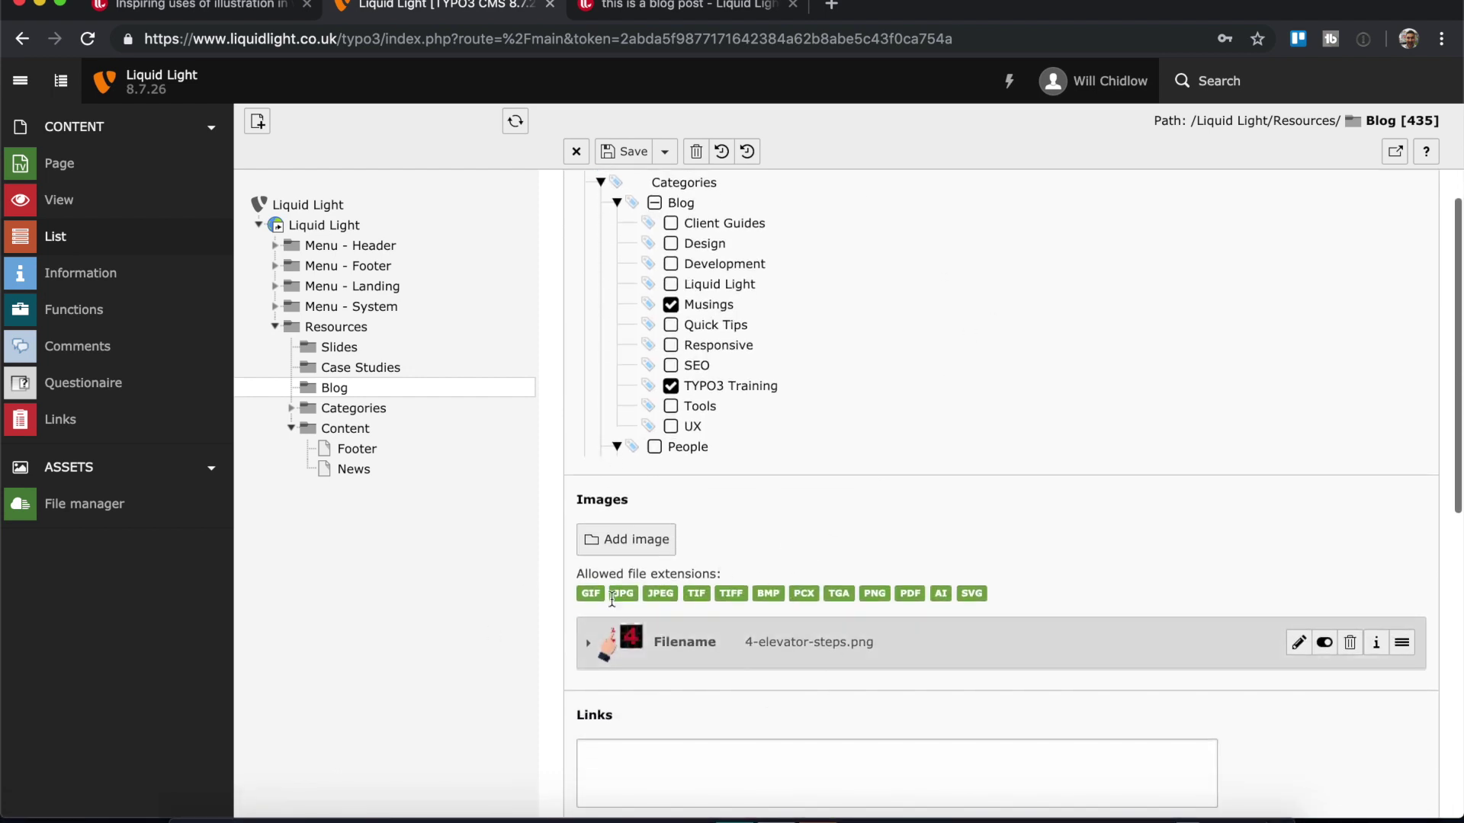
pyautogui.scroll(3, 789, 565)
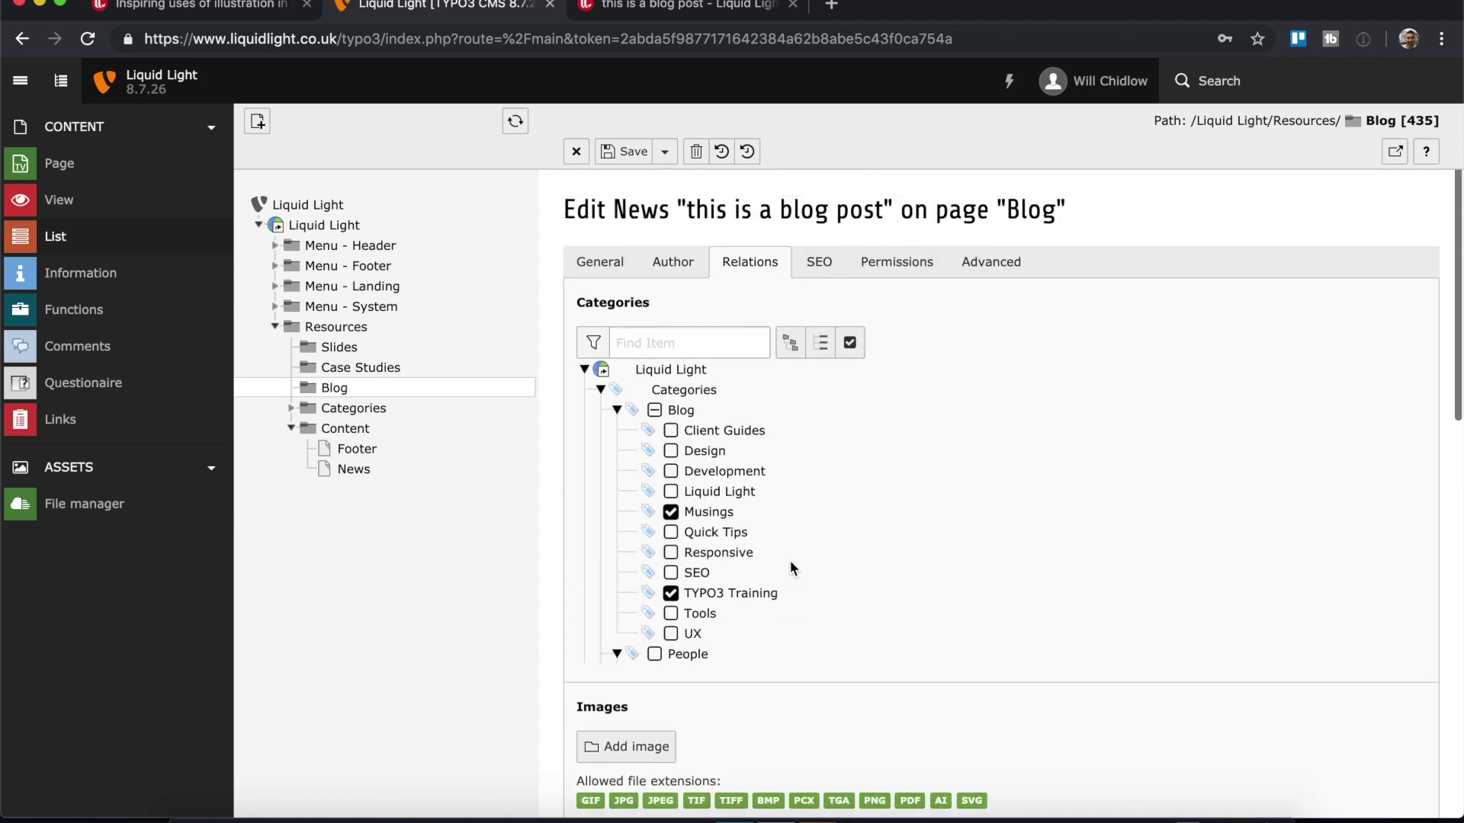
pyautogui.click(606, 267)
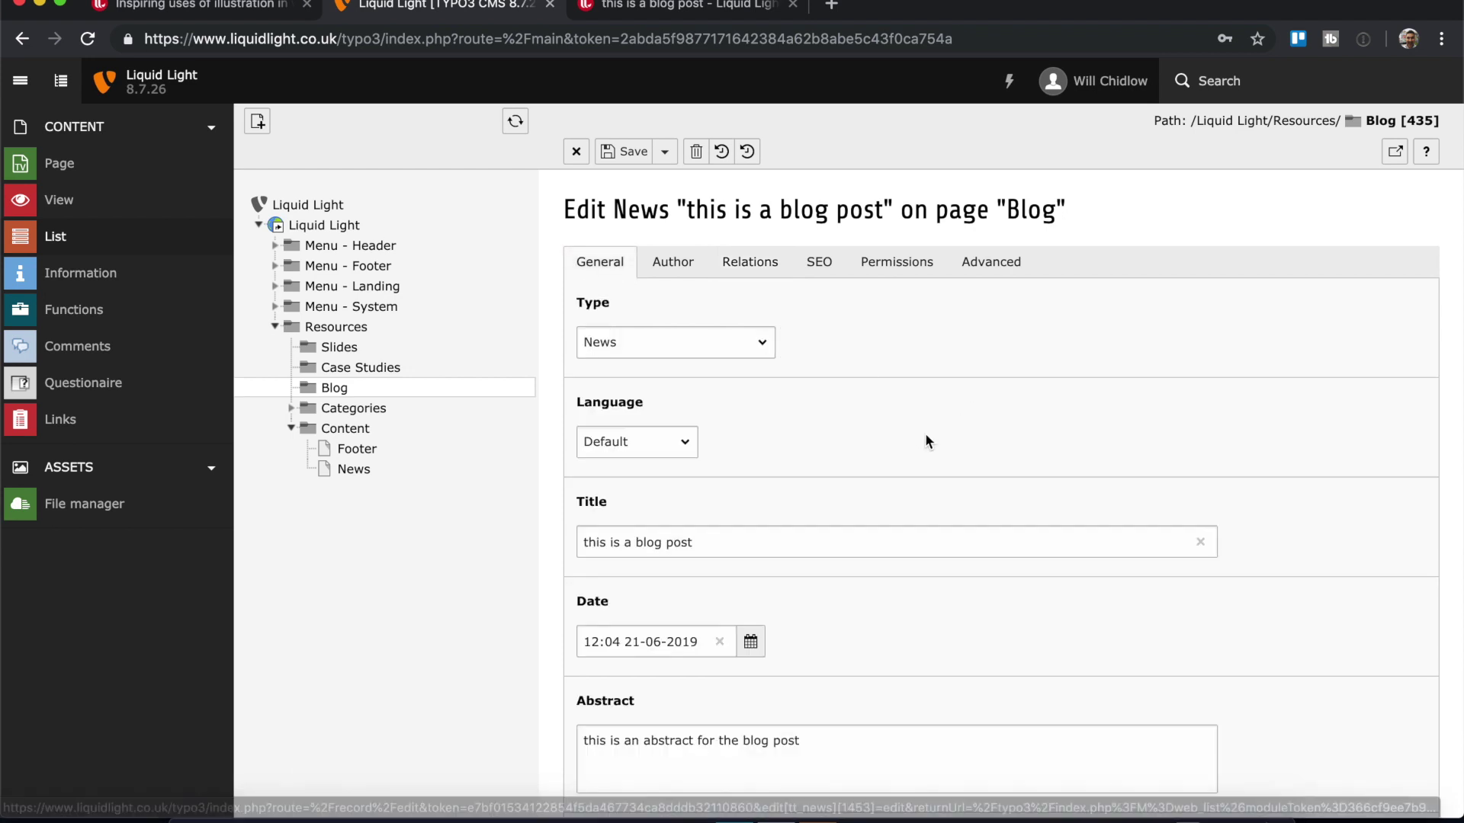
# Add a new content element beneath the record's main text.
pyautogui.scroll(-1, 927, 440)
pyautogui.scroll(-5, 927, 441)
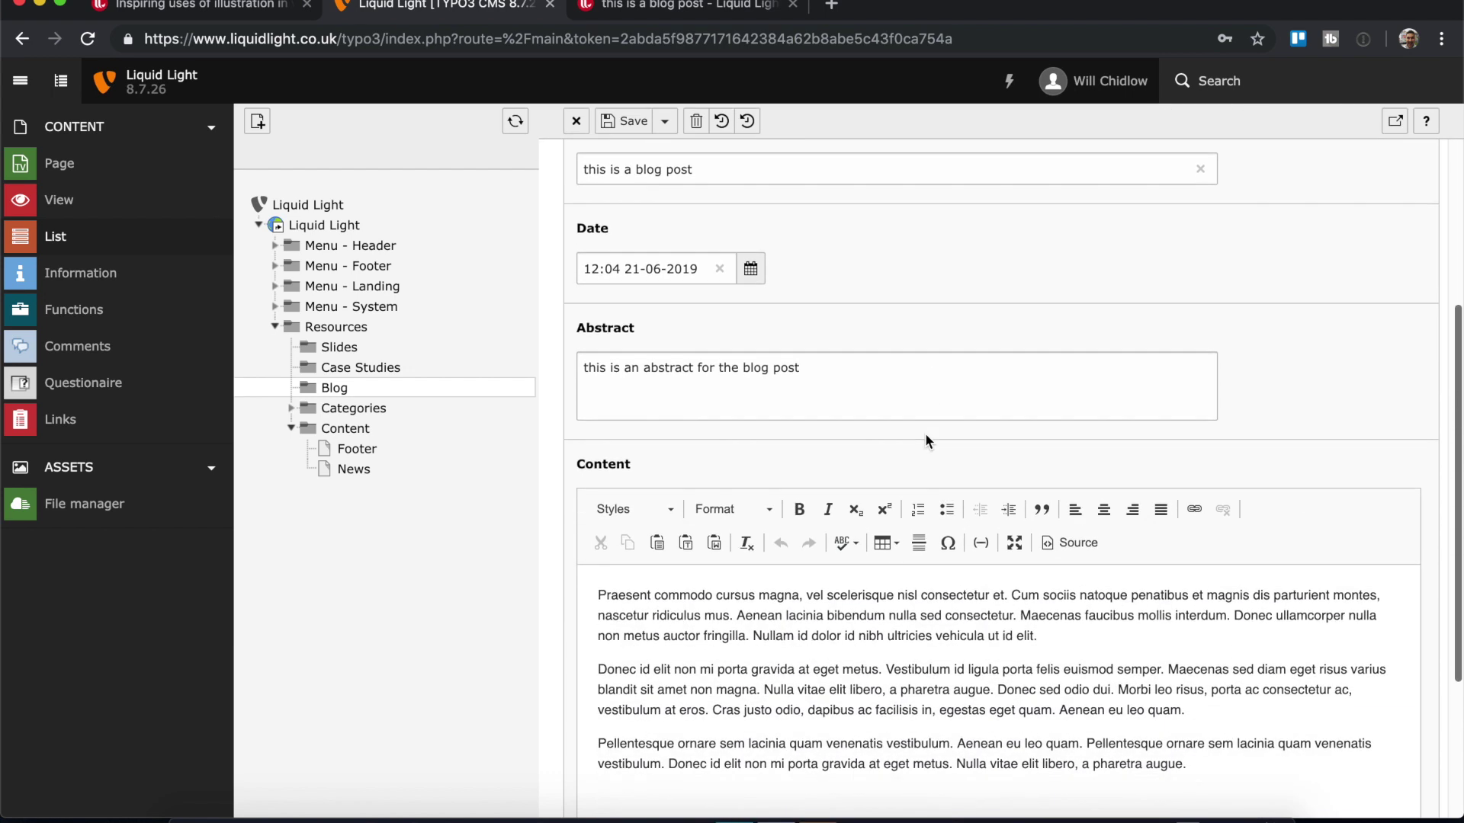
pyautogui.scroll(-2, 925, 433)
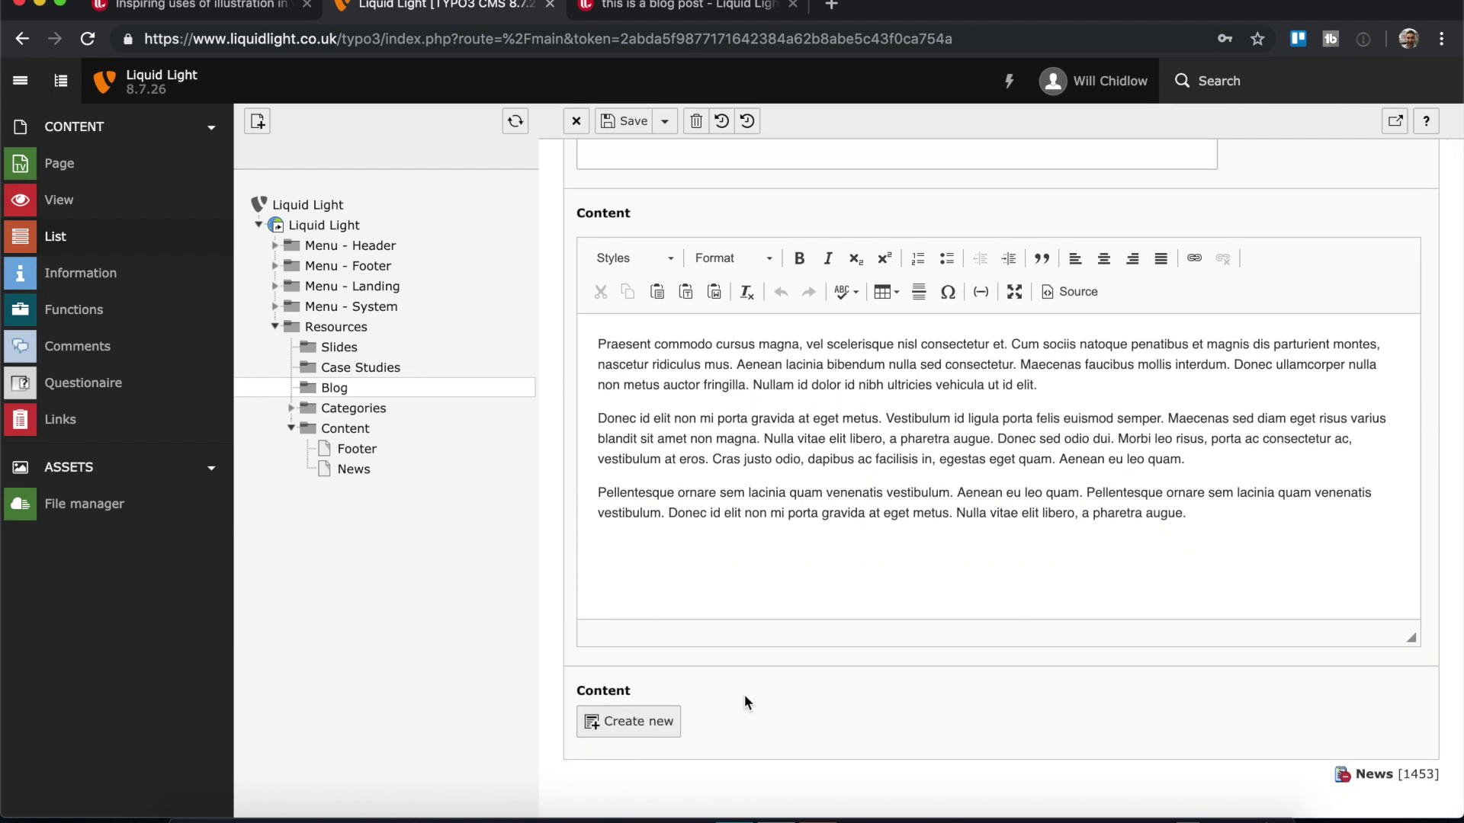
pyautogui.click(630, 725)
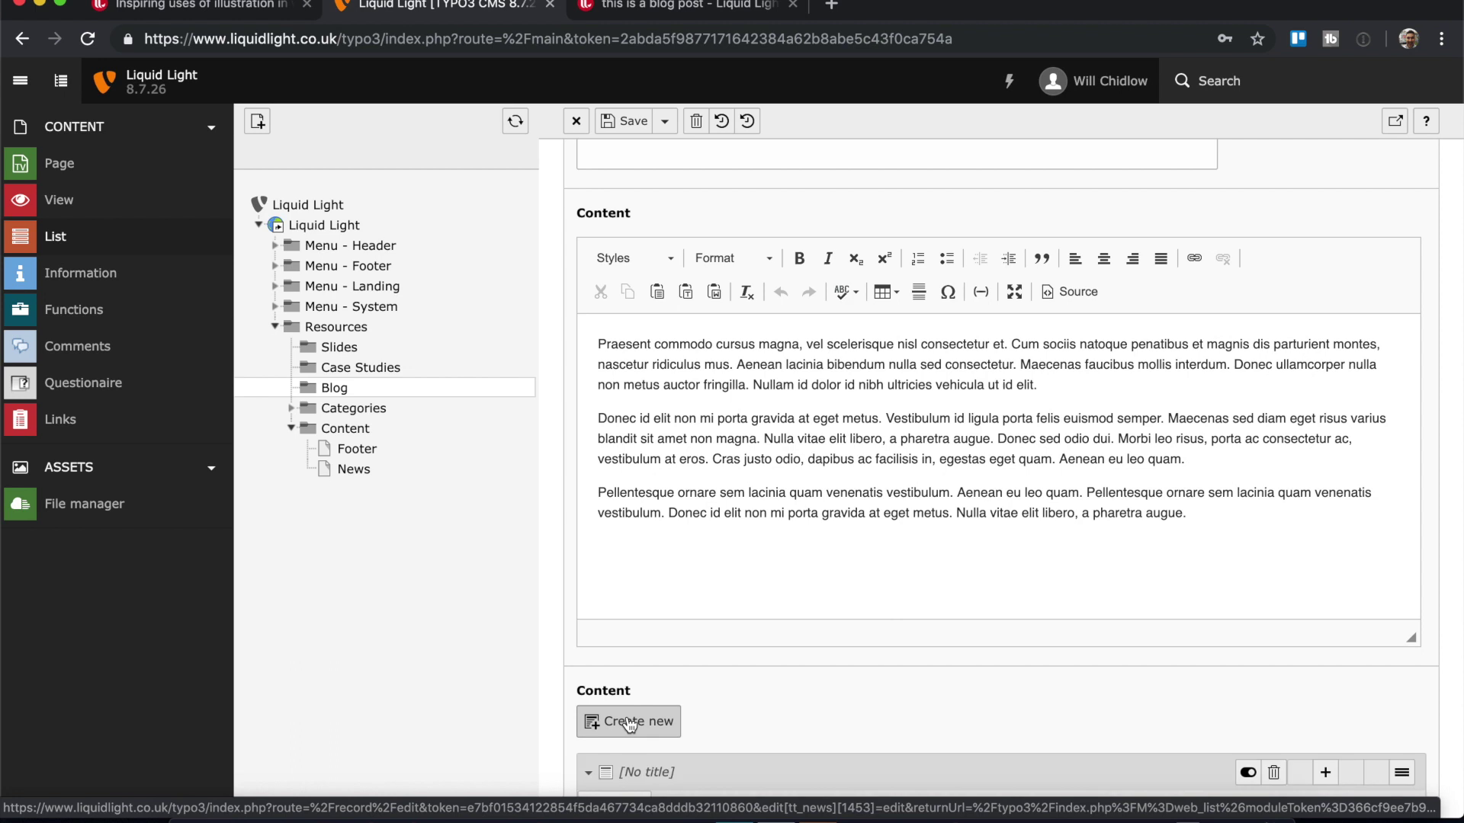
# Change the new content element's type to Image(s) and confirm the form refresh.
pyautogui.scroll(-5, 625, 723)
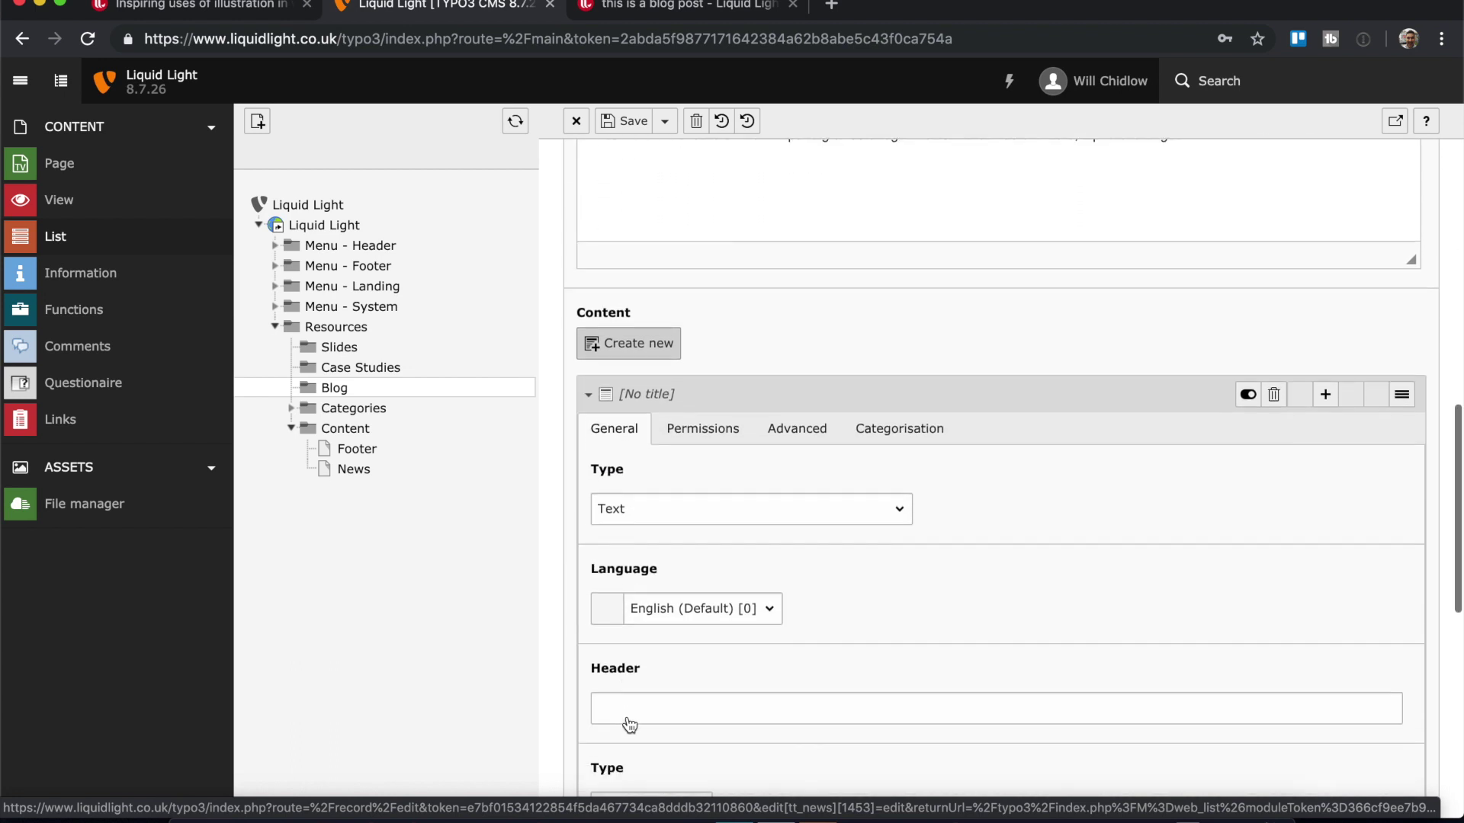
pyautogui.scroll(-3, 627, 716)
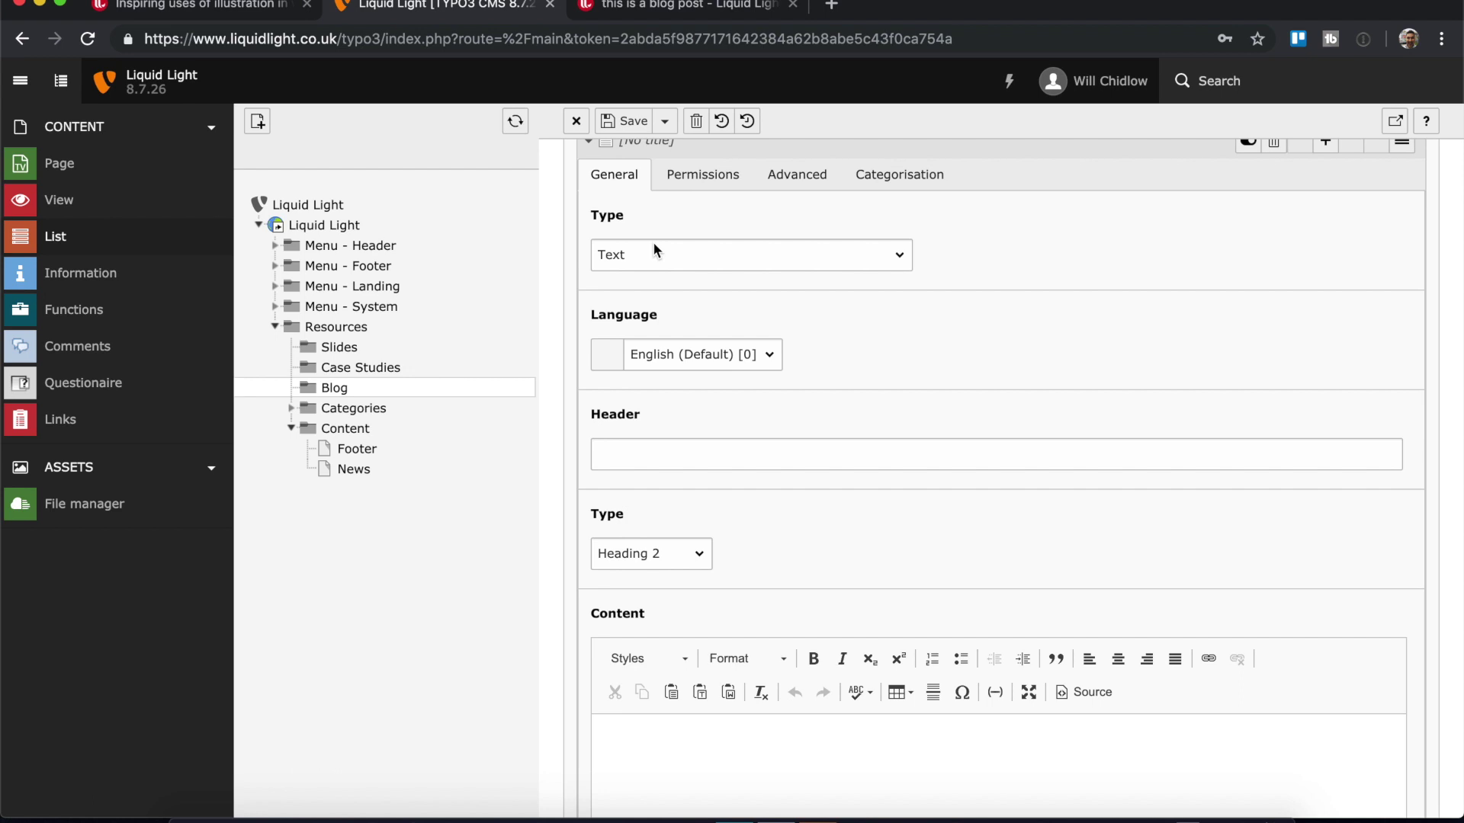
pyautogui.click(656, 252)
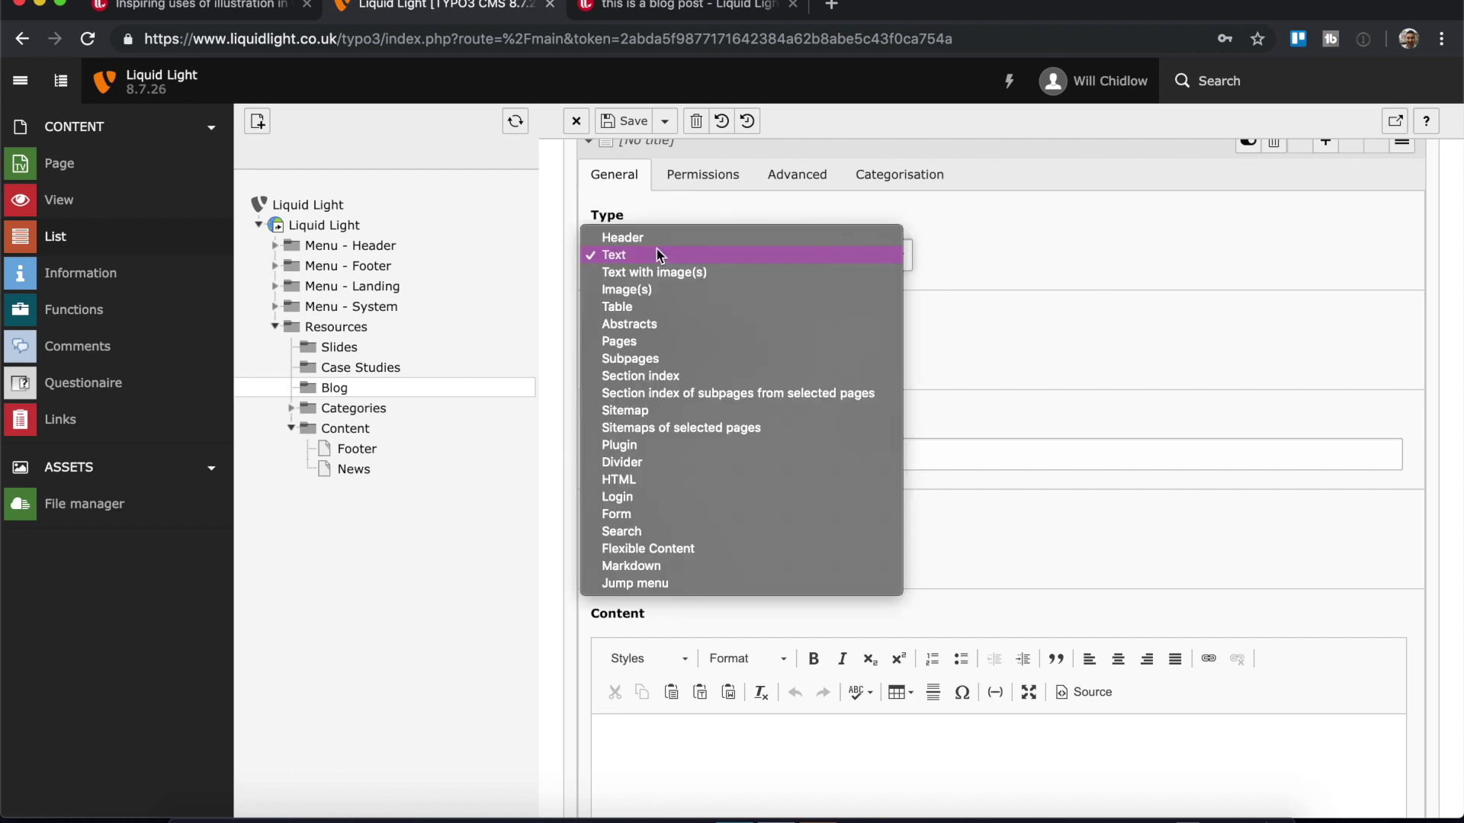
pyautogui.press('Escape')
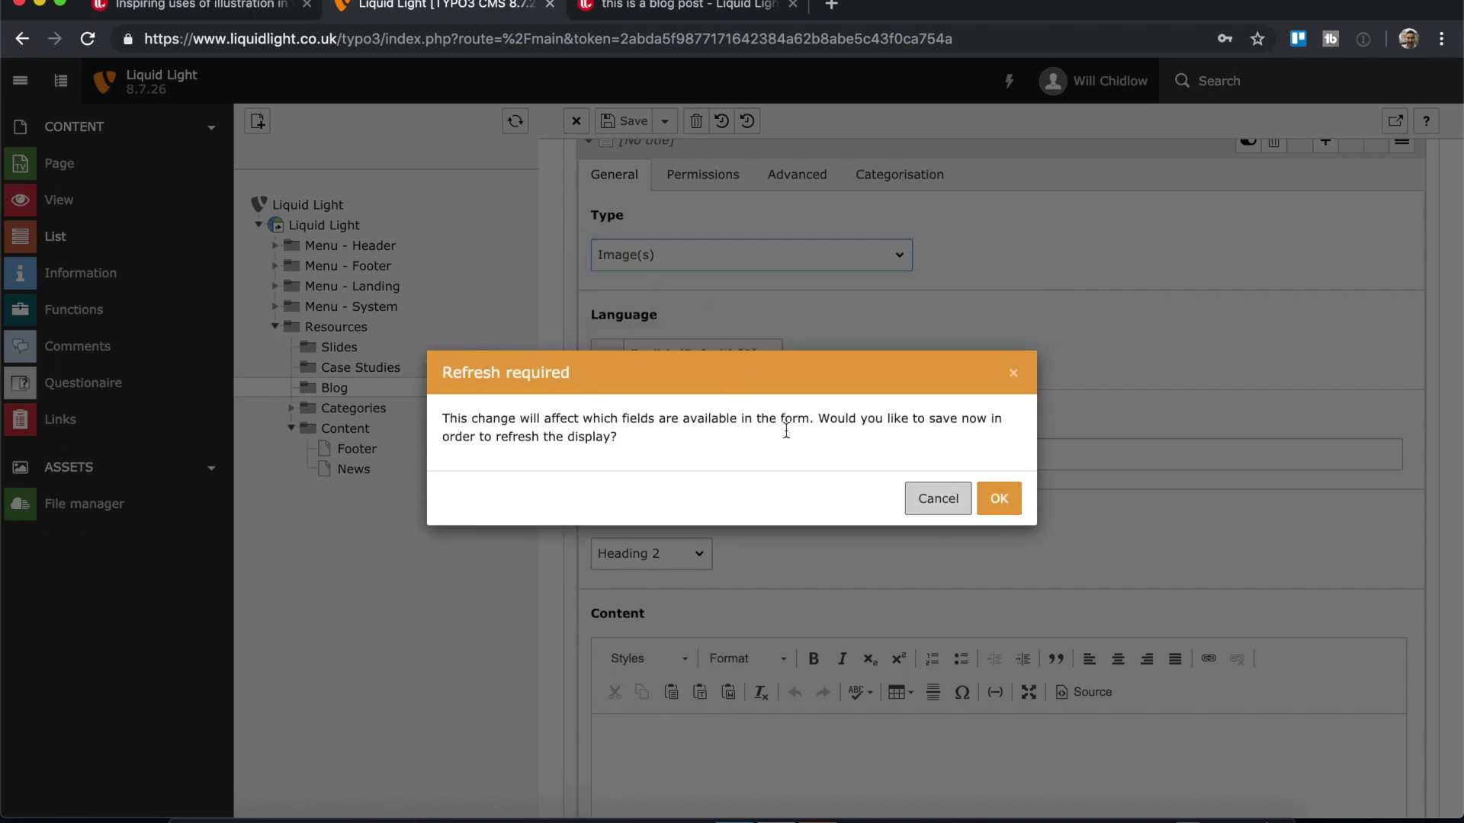
pyautogui.click(998, 499)
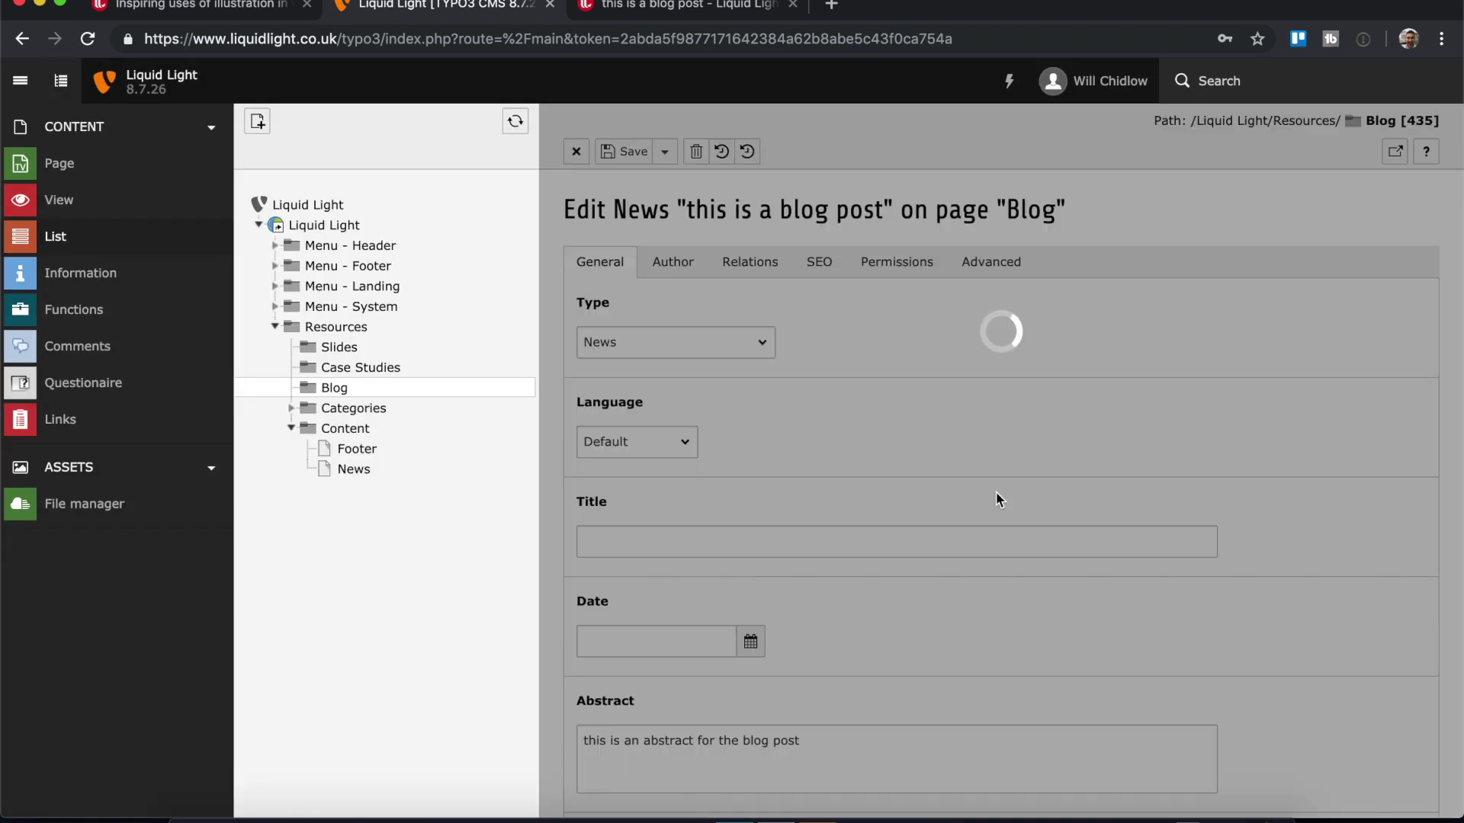
# Open the file browser from the Images field to pick an image.
pyautogui.scroll(-6, 995, 492)
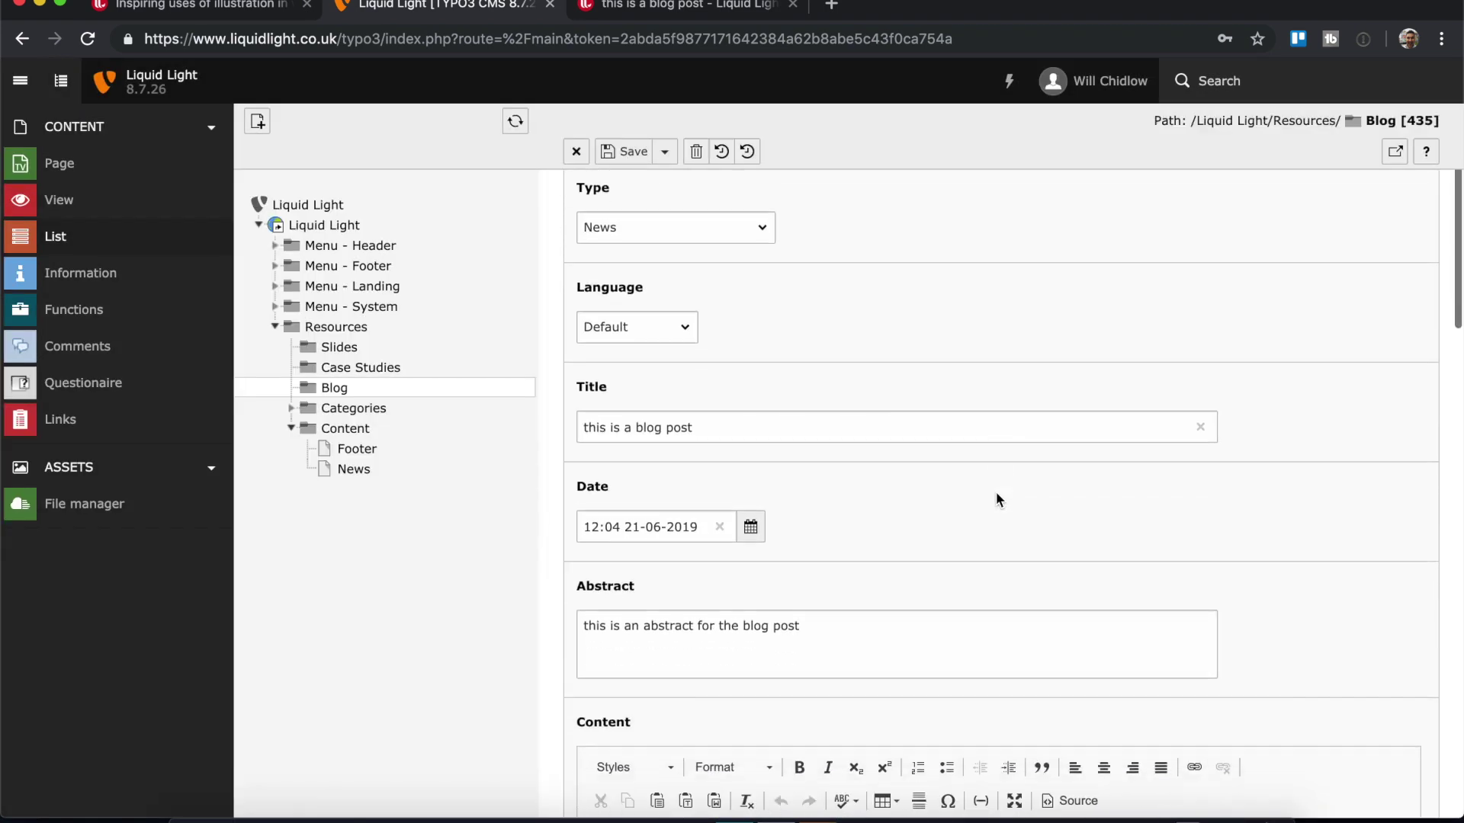
pyautogui.scroll(-9, 996, 492)
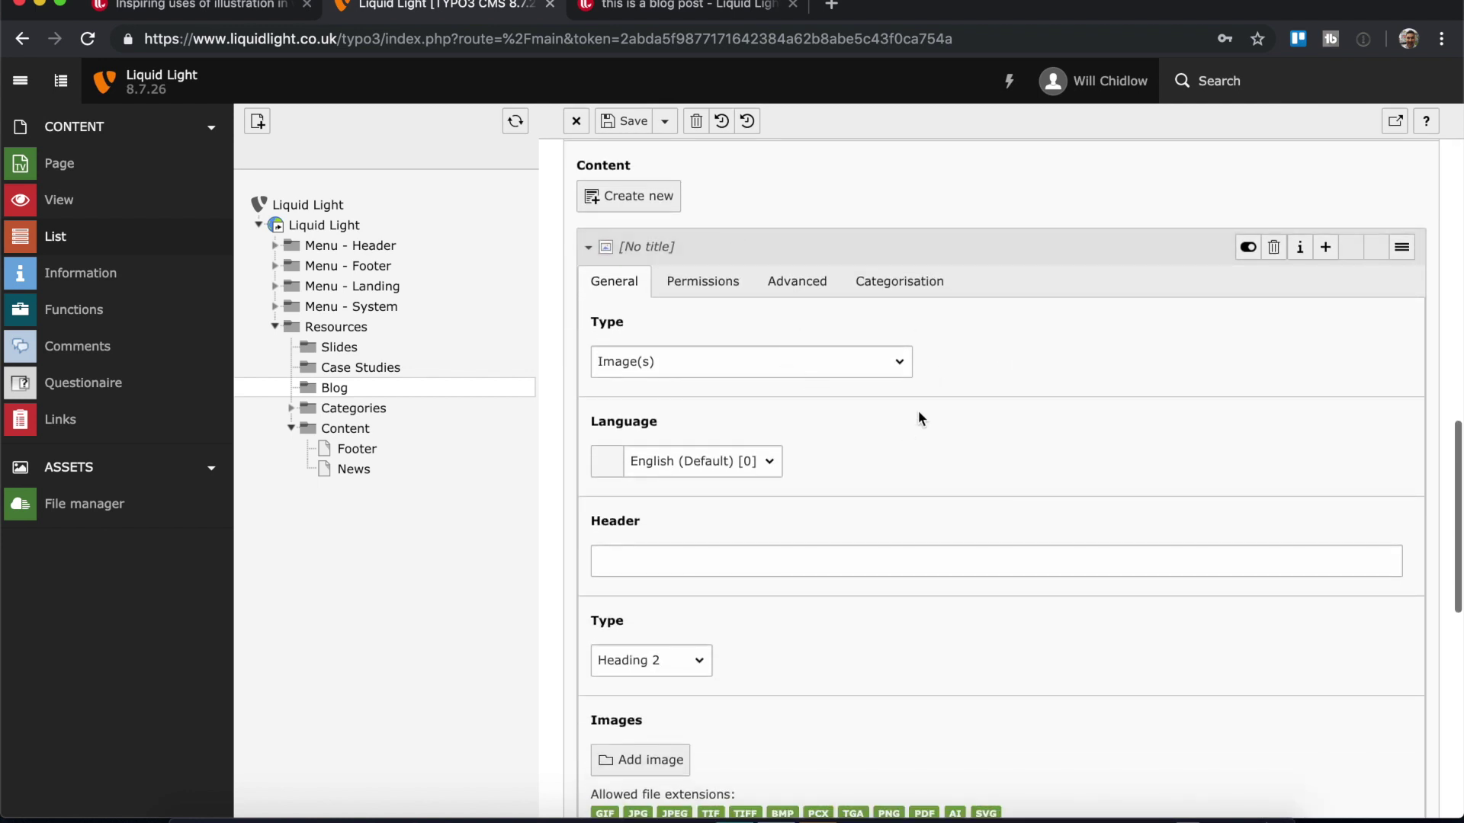
pyautogui.scroll(-2, 920, 418)
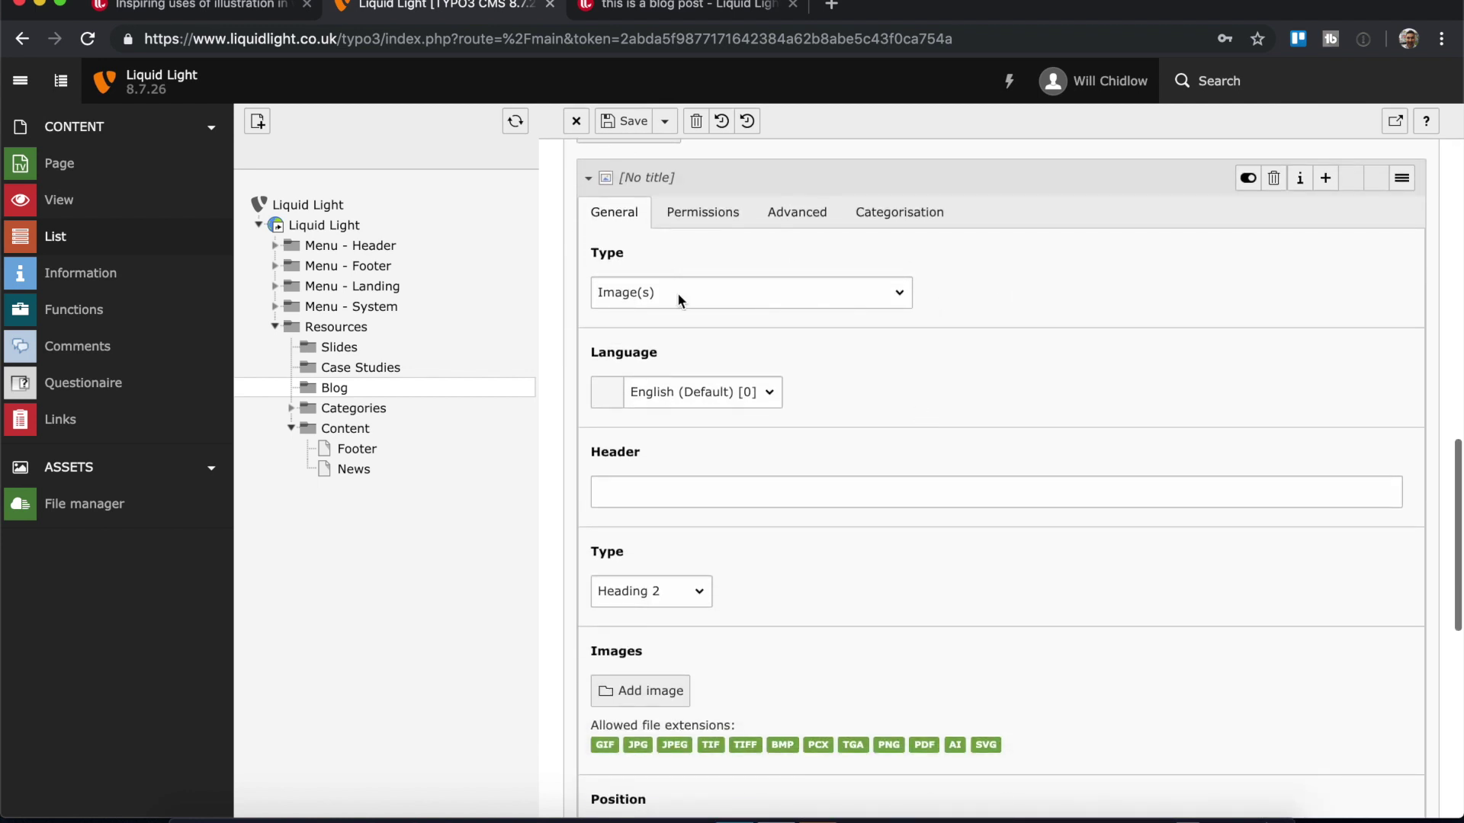
pyautogui.scroll(-4, 806, 428)
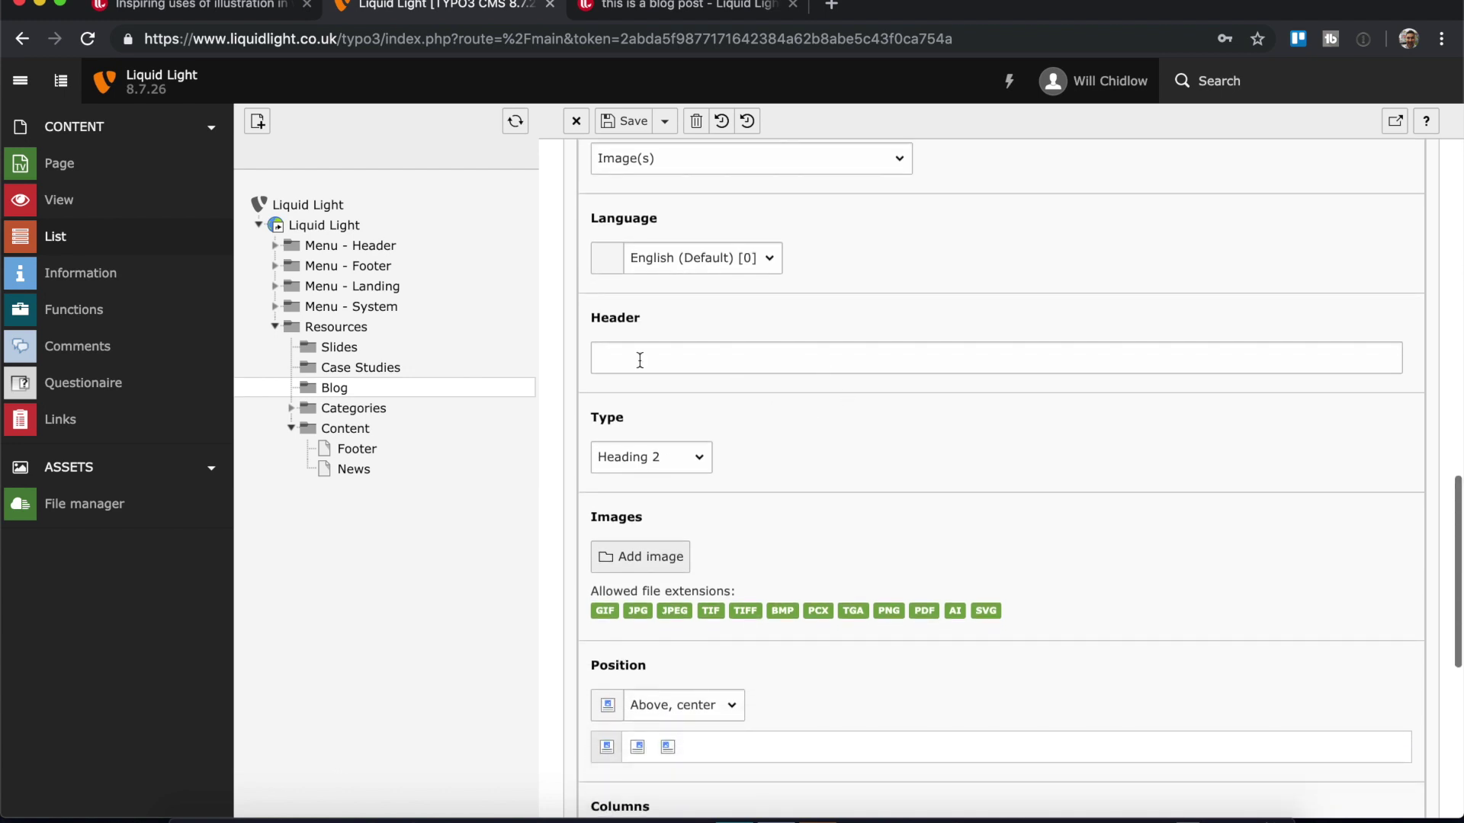
pyautogui.scroll(-4, 789, 359)
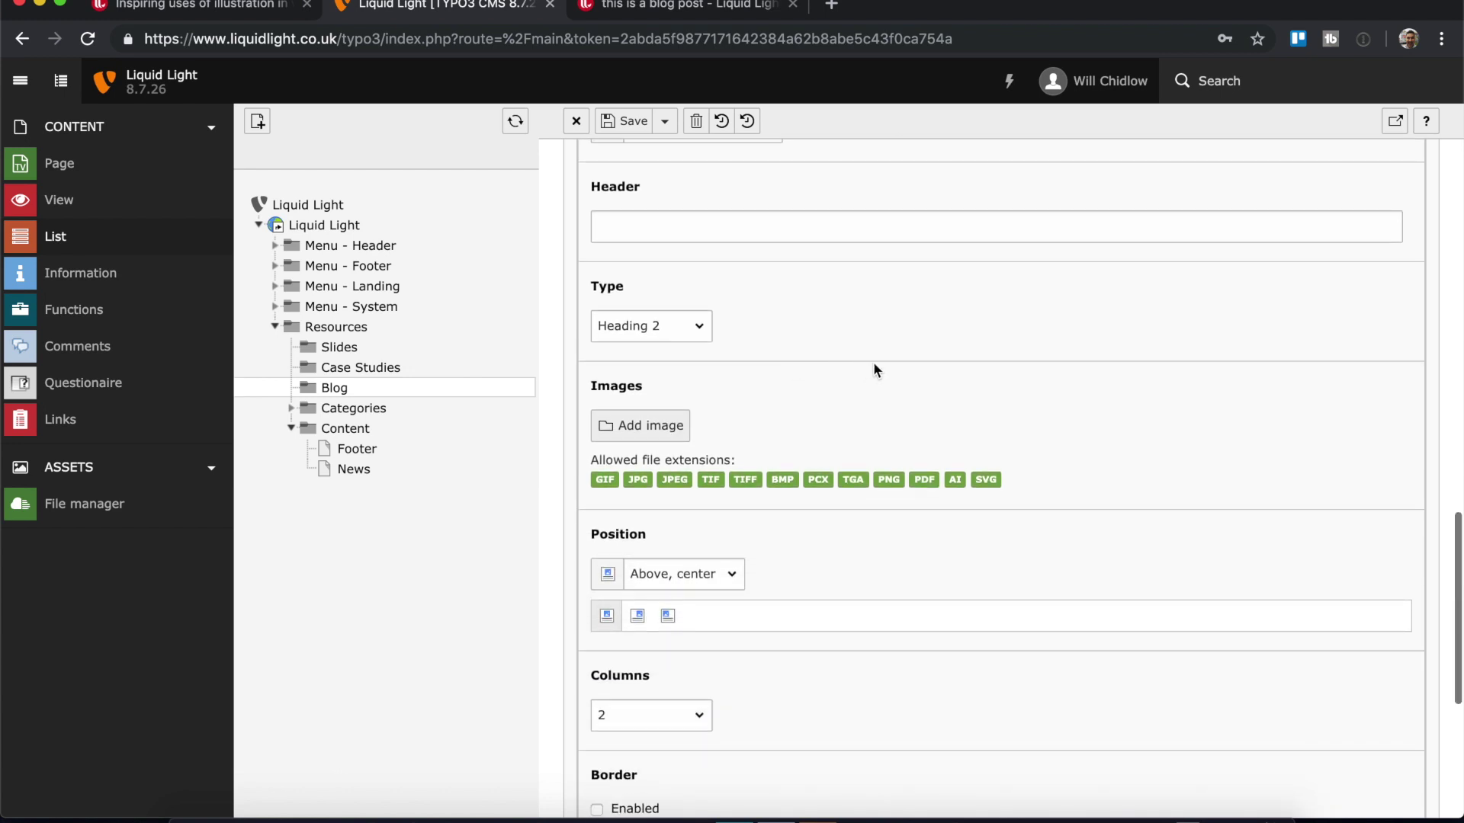
pyautogui.click(646, 436)
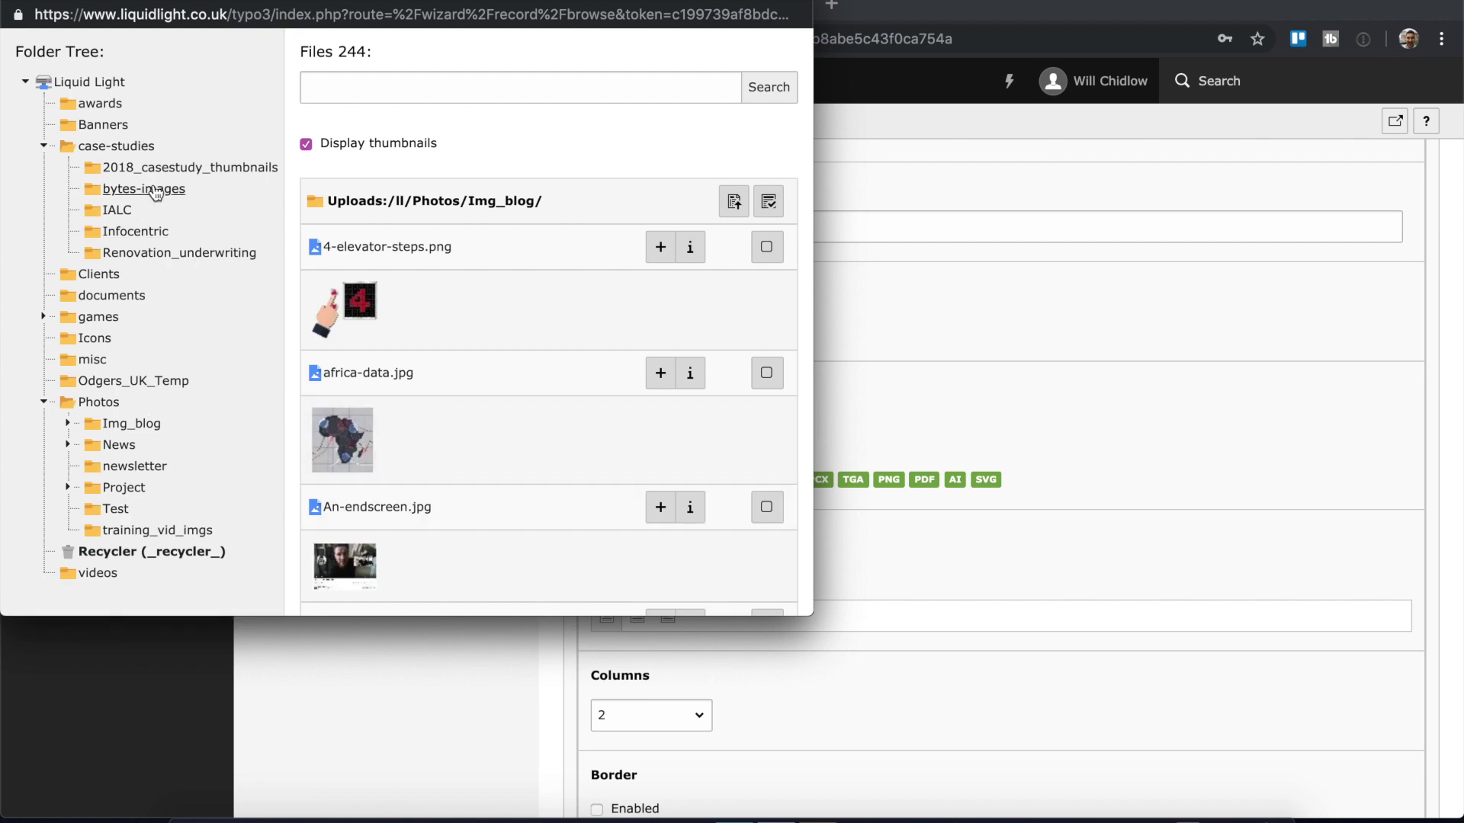
# Attach angle-and-diagram.png from the Img_blog folder to the image element.
pyautogui.scroll(-3, 413, 370)
pyautogui.scroll(-5, 414, 371)
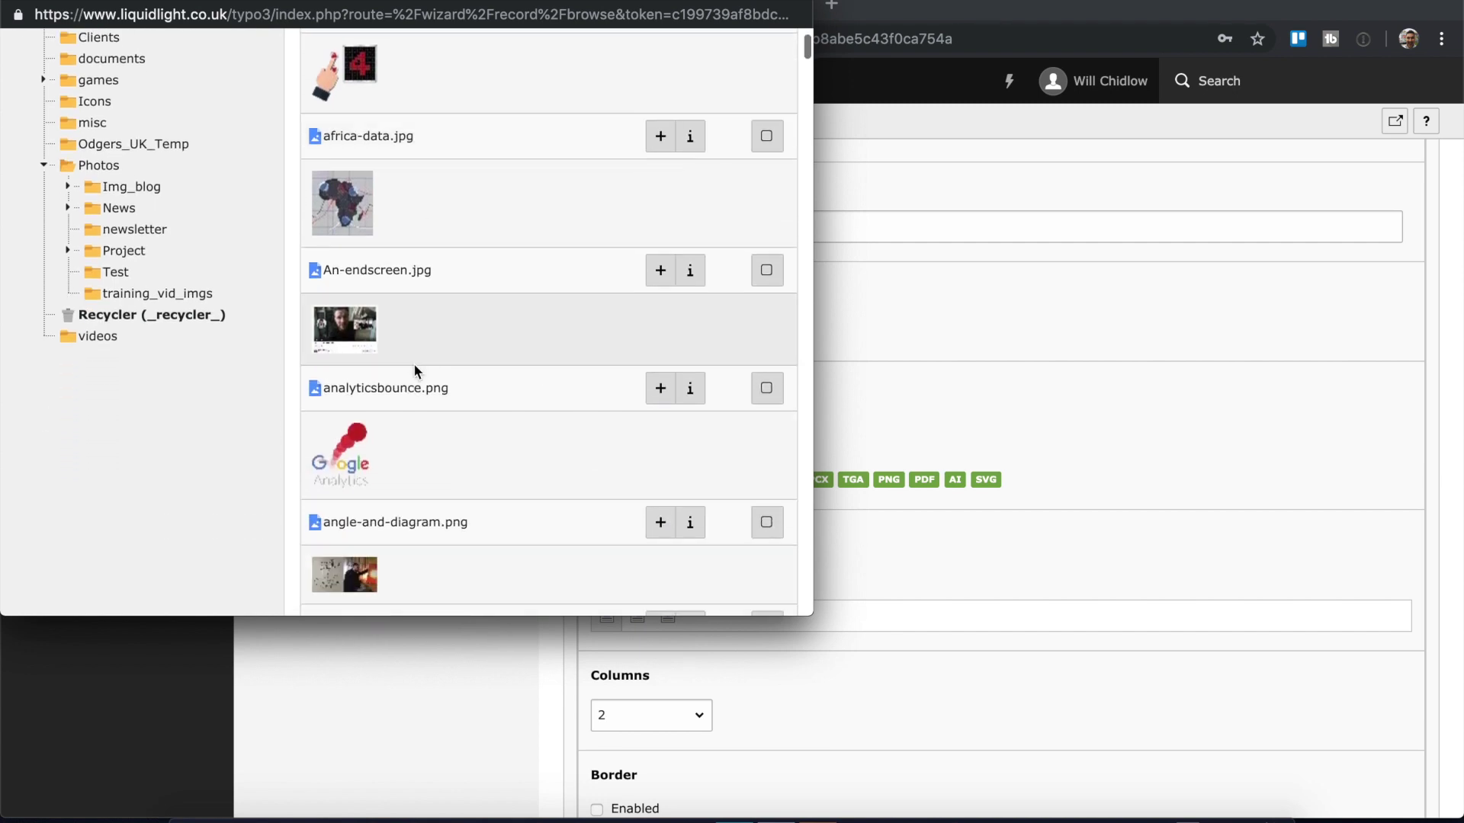
pyautogui.scroll(-1, 416, 371)
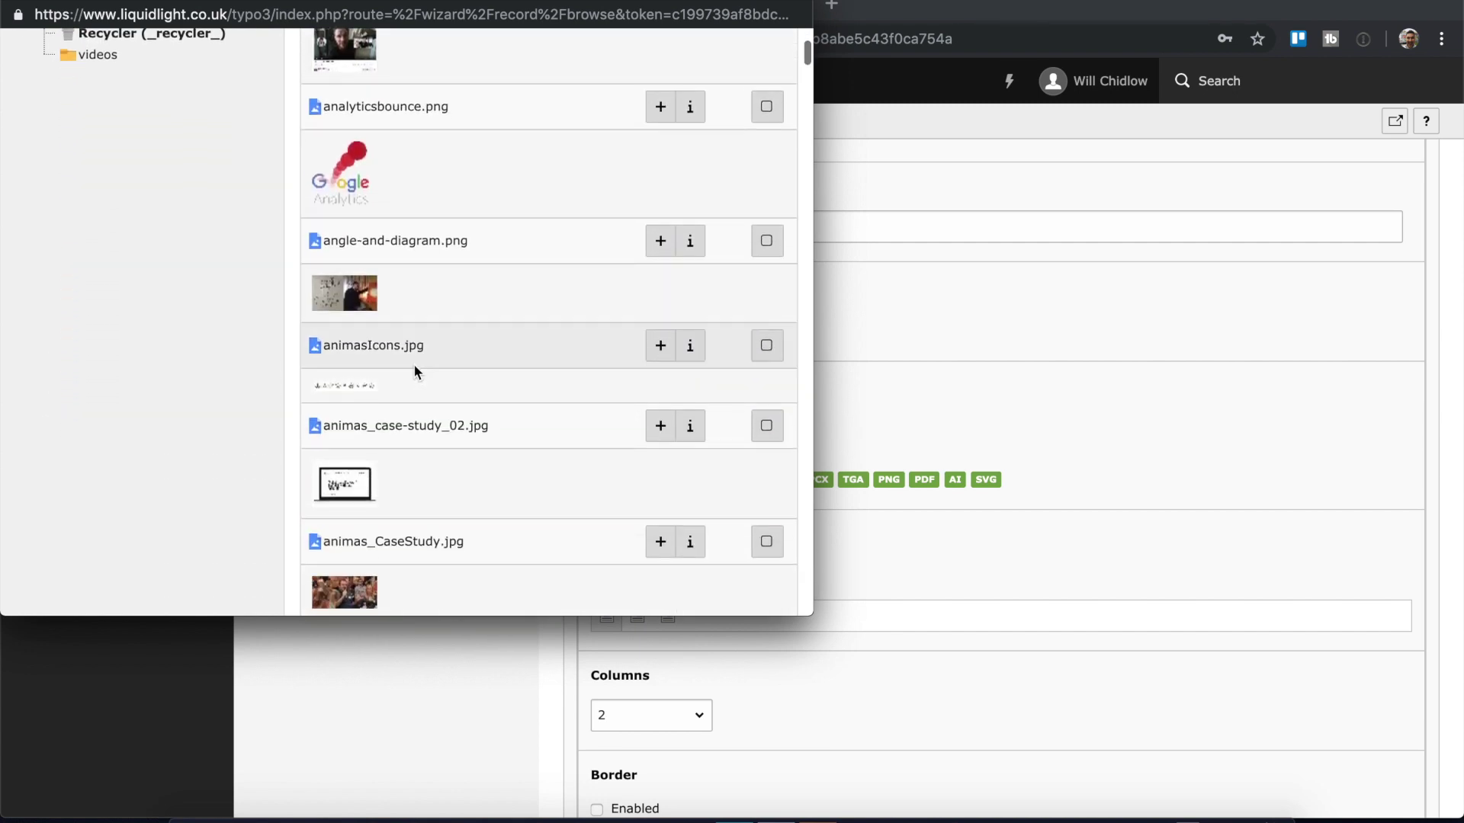
pyautogui.click(345, 301)
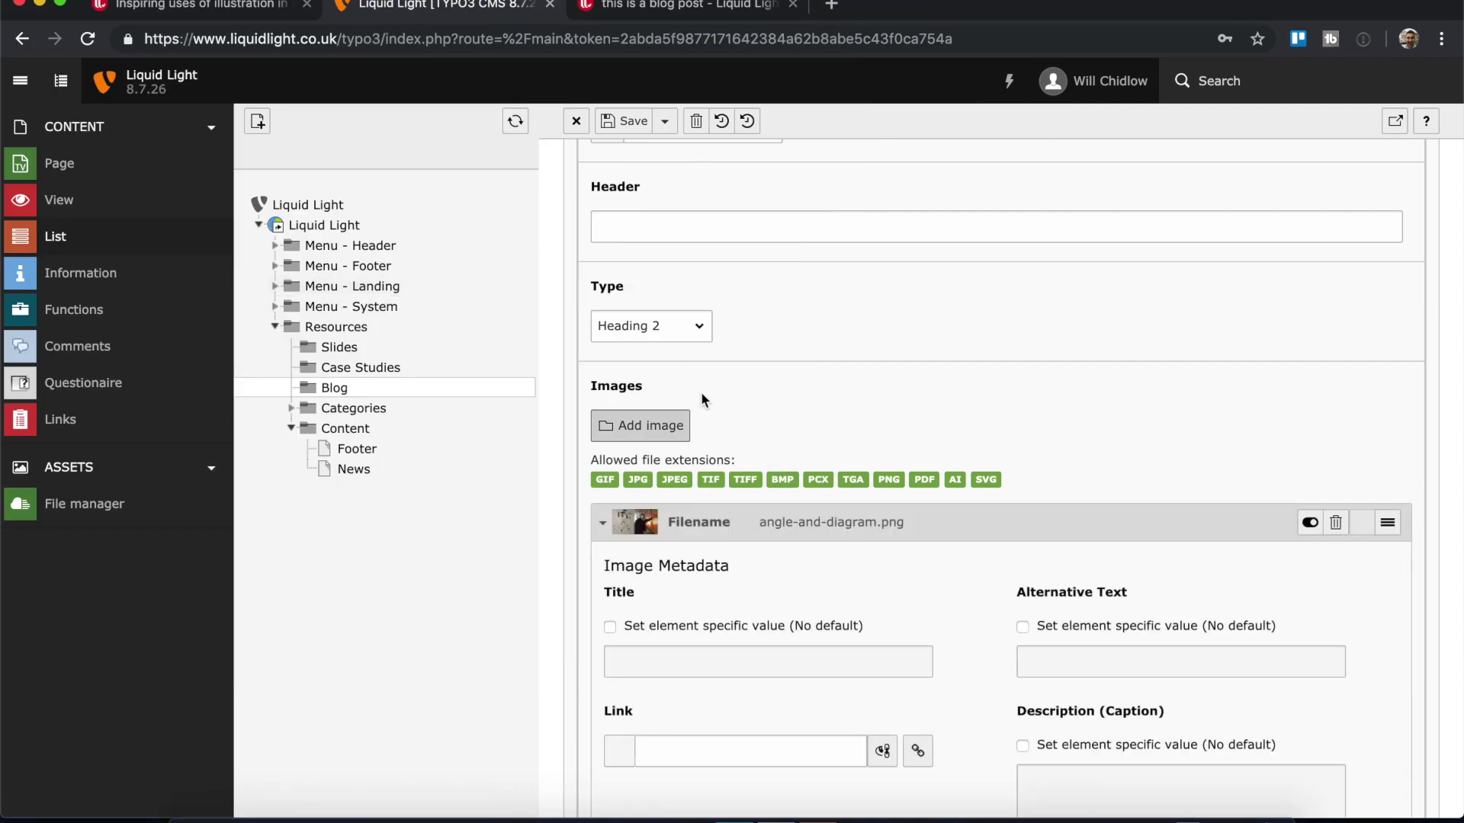
# Save the news record and view the published blog post.
pyautogui.click(632, 132)
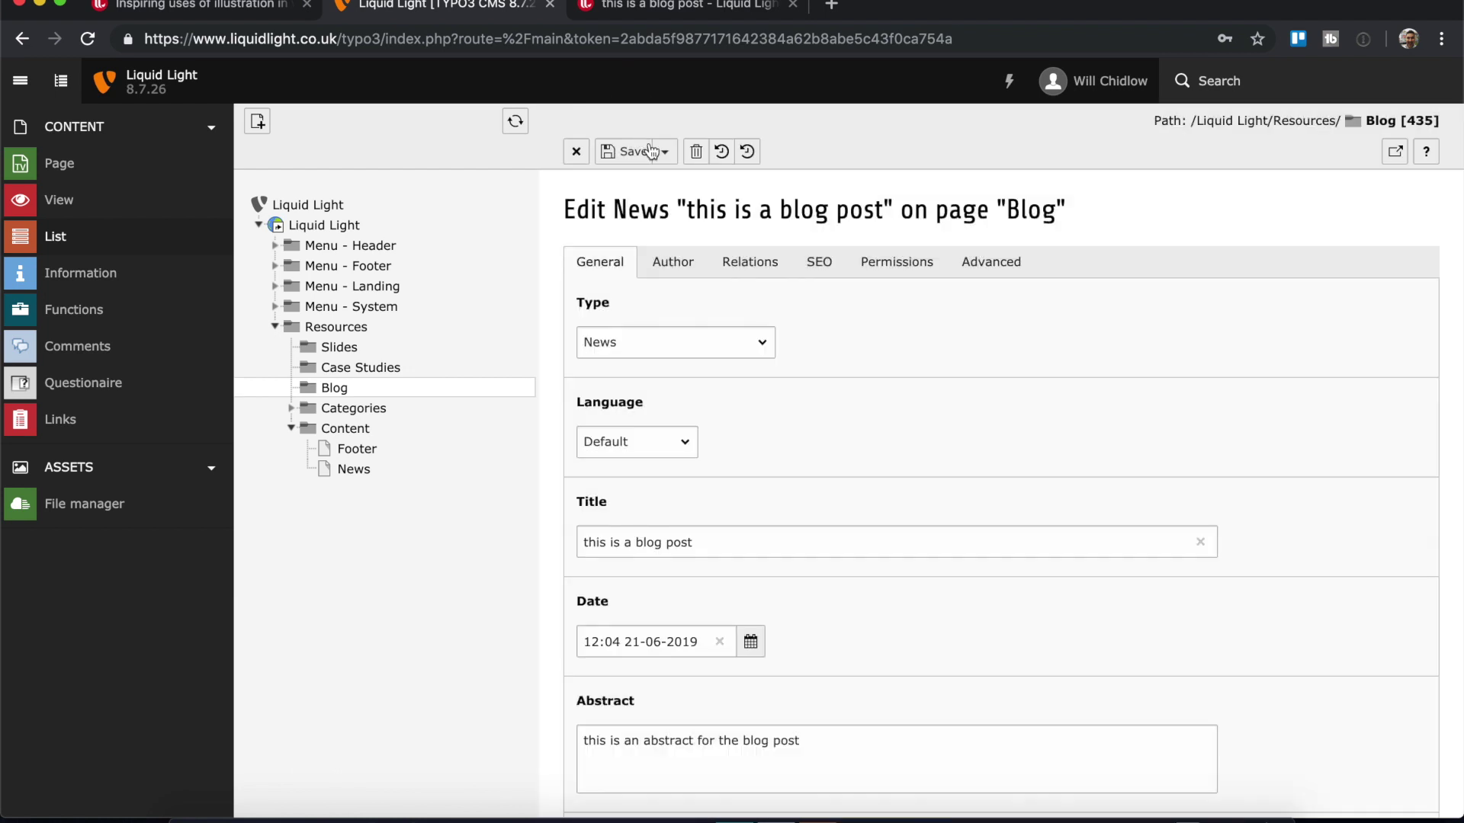
pyautogui.click(670, 161)
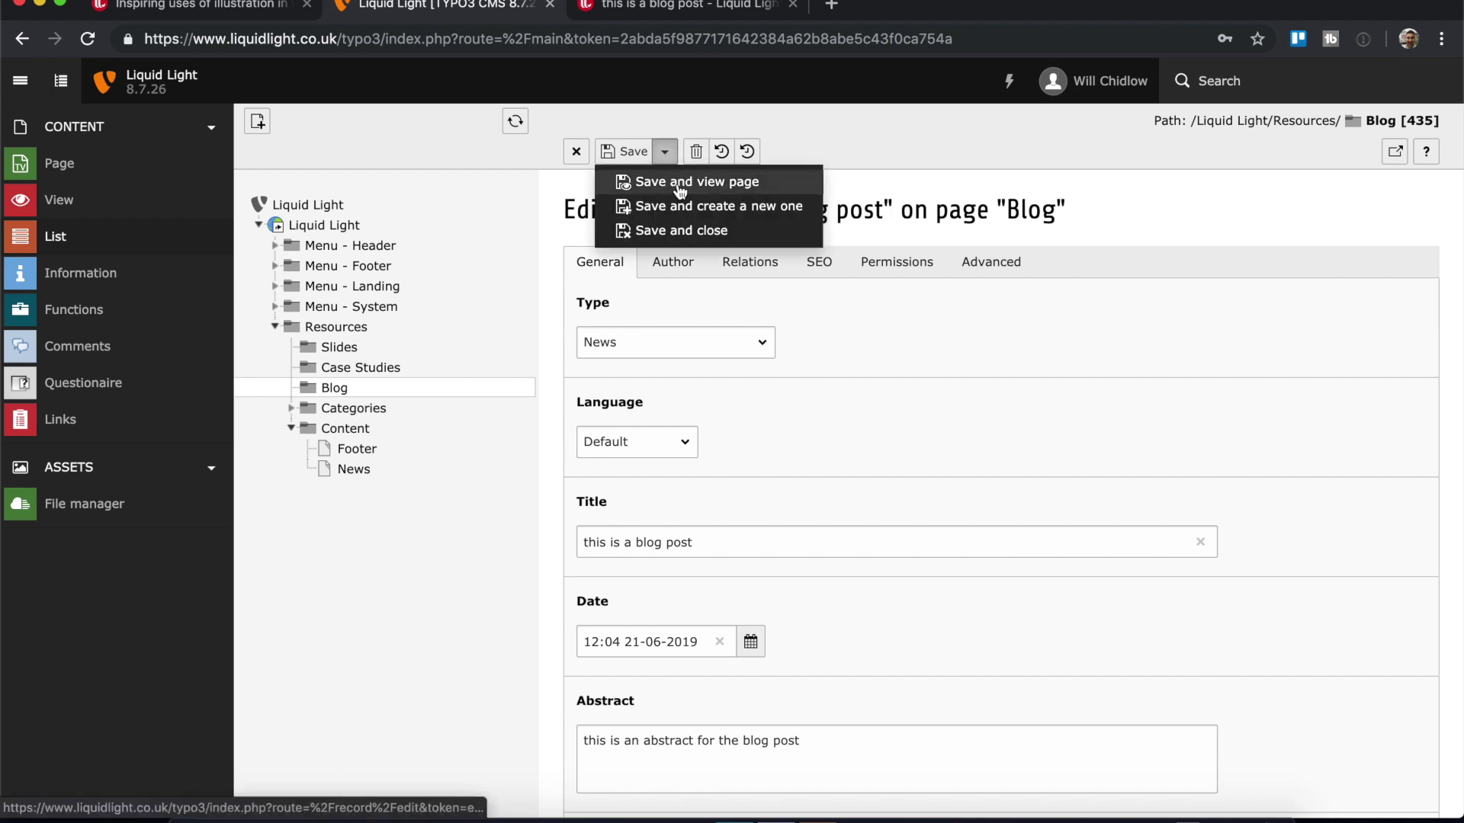
pyautogui.click(677, 183)
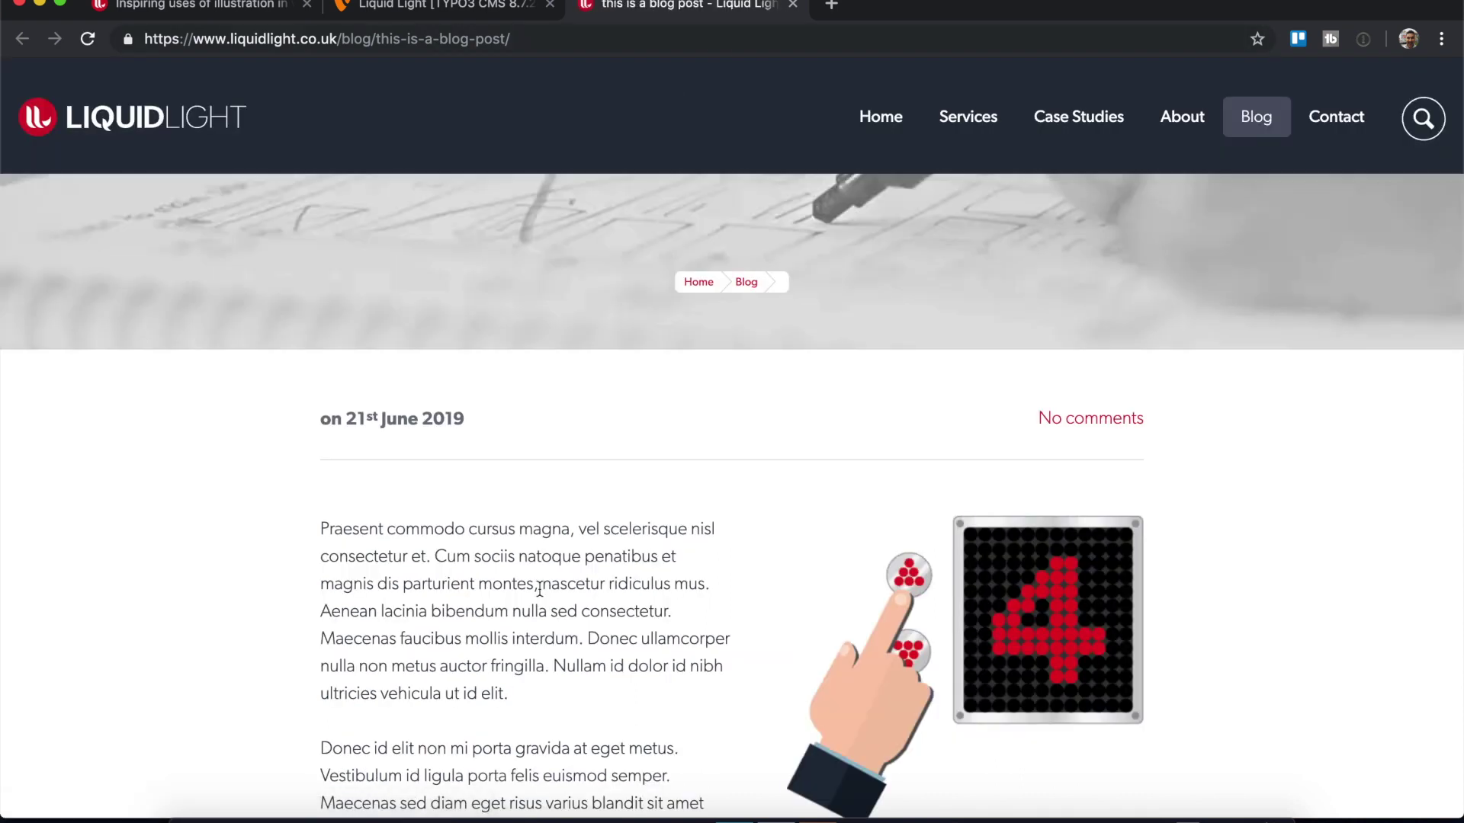
# Scroll the live post to inspect the side-by-side images and the 'You may also like…' section.
pyautogui.scroll(-5, 540, 589)
pyautogui.scroll(-1, 540, 589)
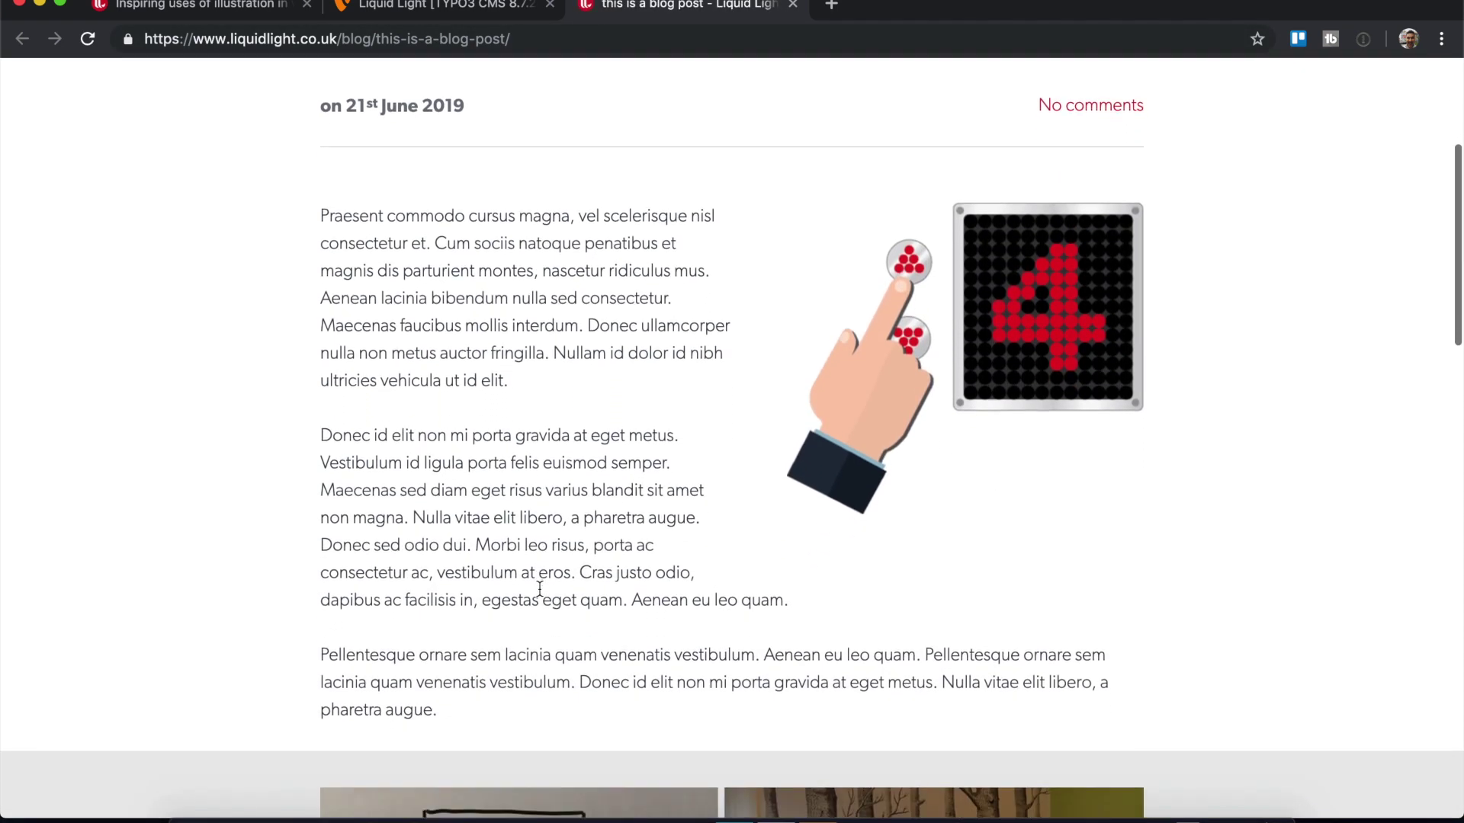
pyautogui.scroll(-3, 540, 588)
pyautogui.scroll(-5, 539, 589)
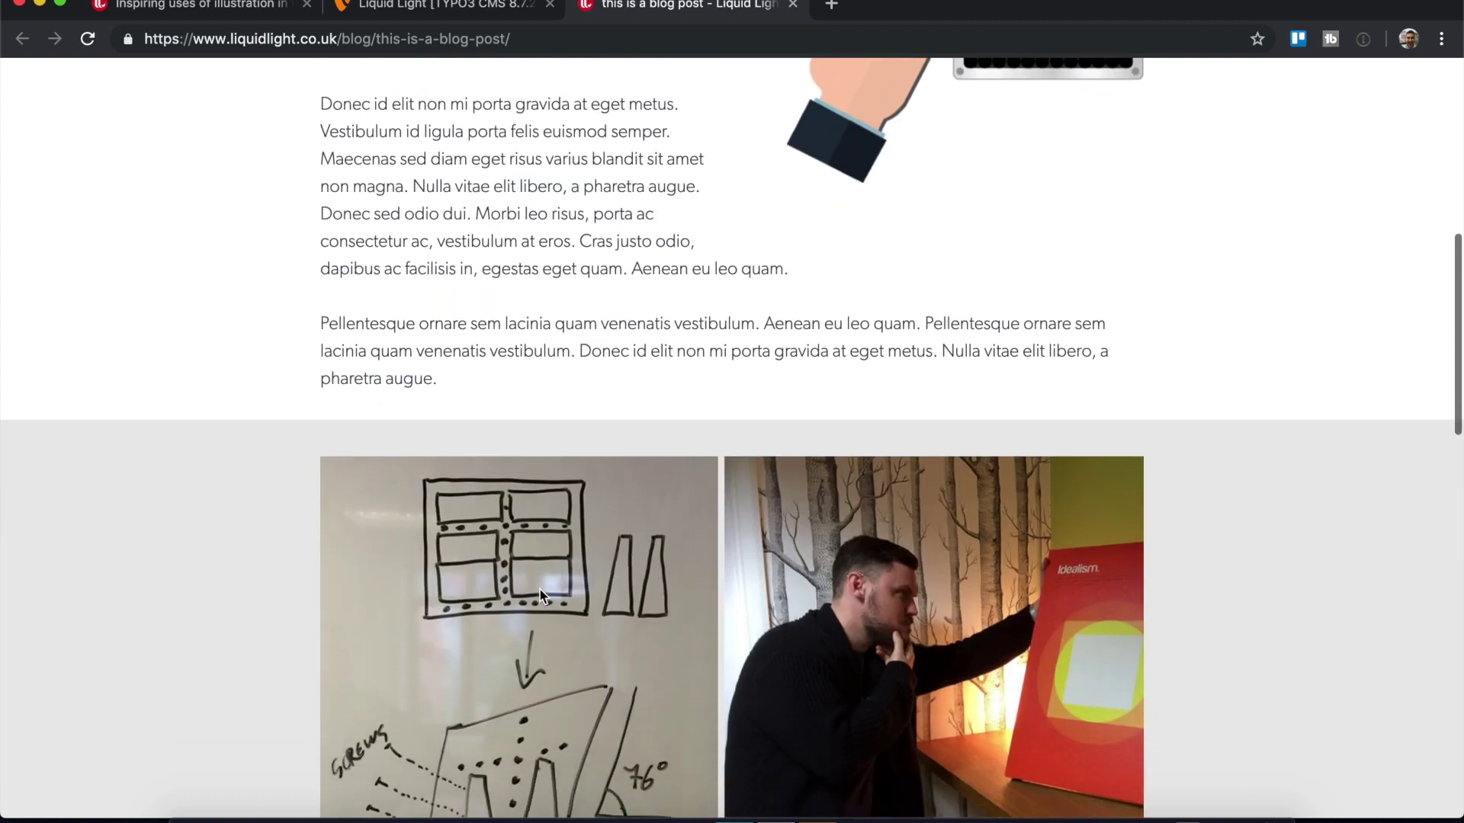
pyautogui.scroll(-1, 538, 588)
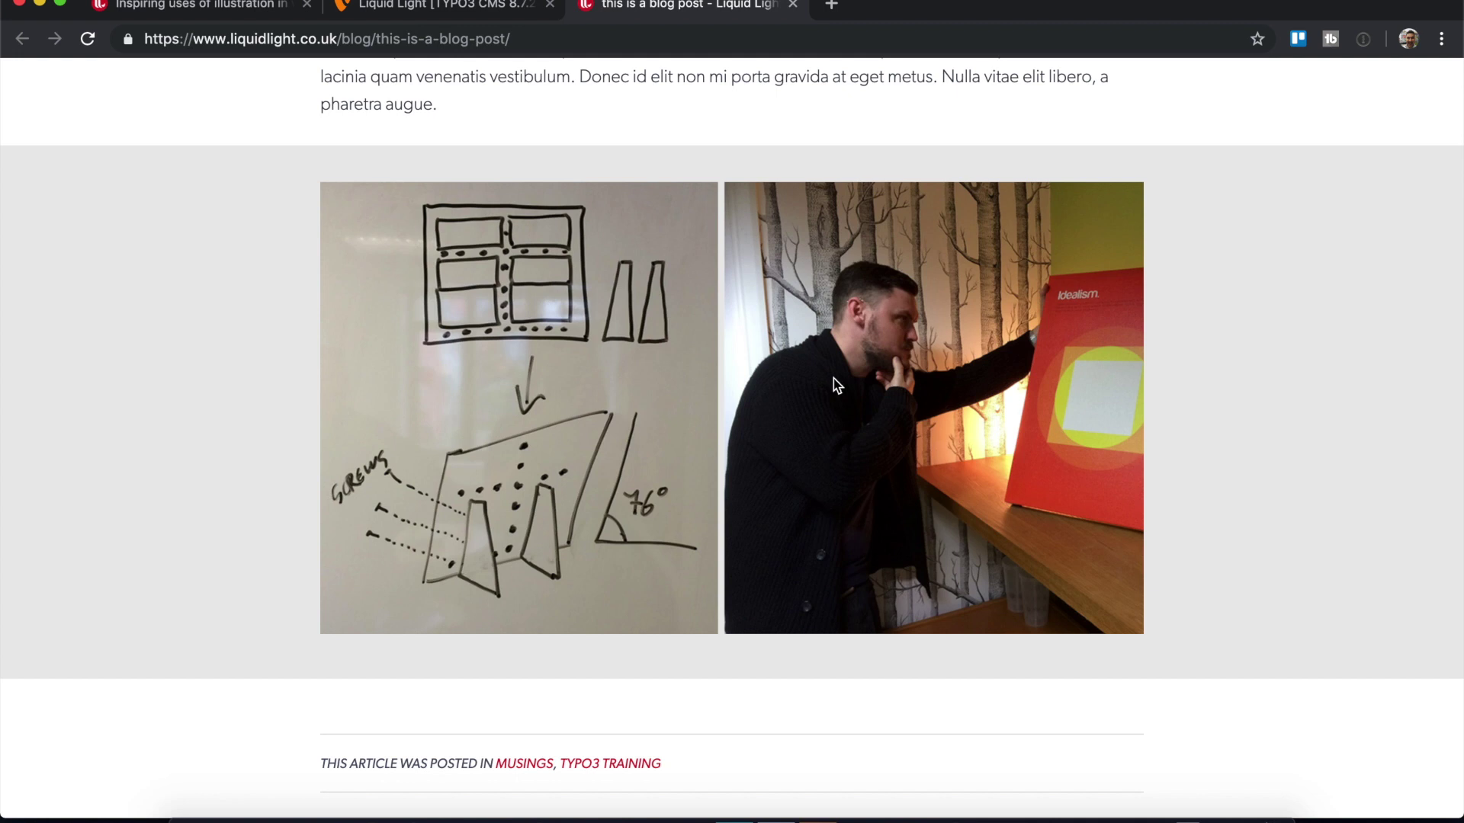
pyautogui.scroll(-3, 834, 378)
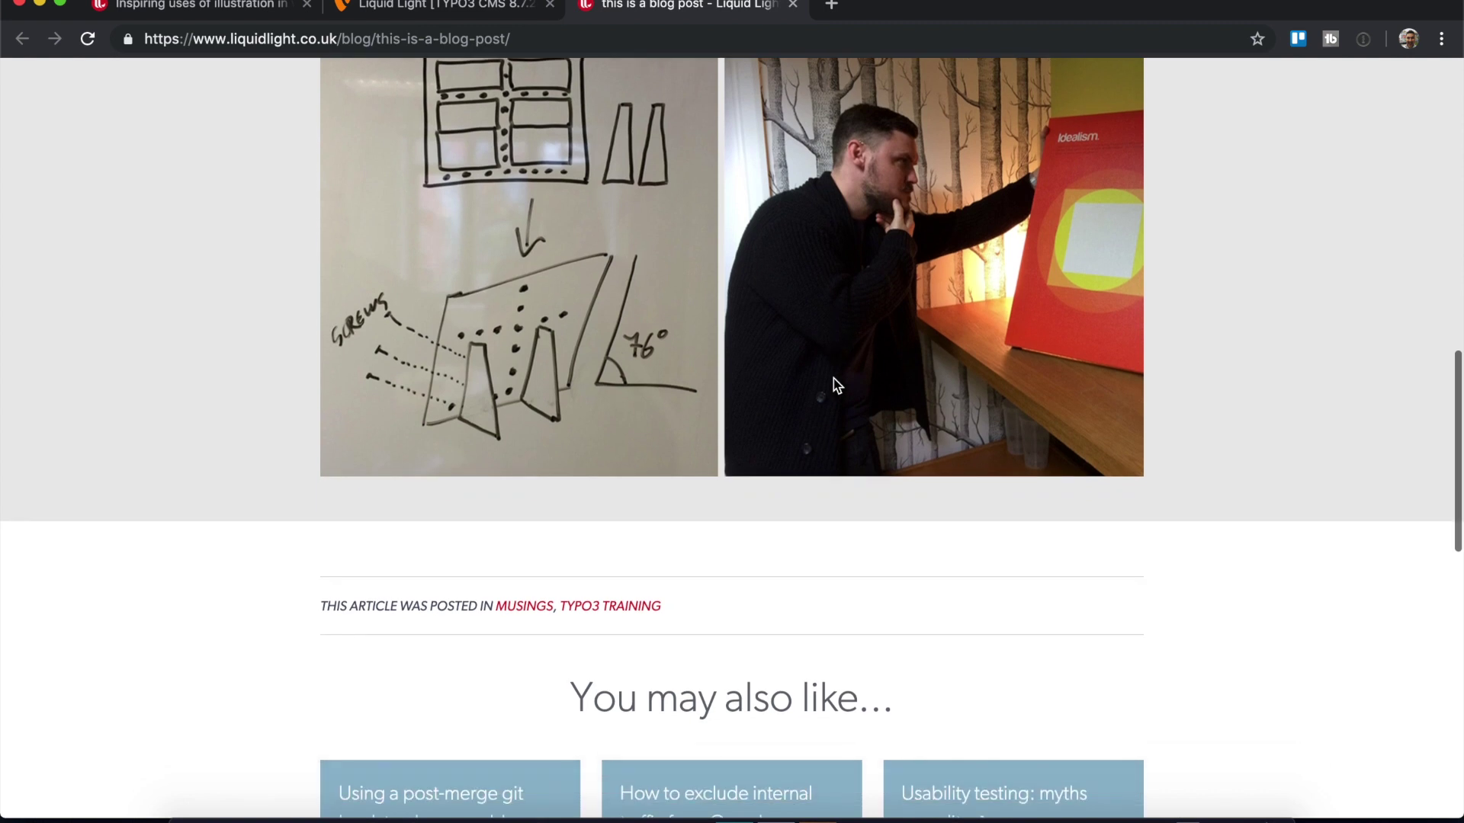
pyautogui.scroll(4, 834, 378)
pyautogui.scroll(1, 834, 378)
pyautogui.scroll(-3, 834, 378)
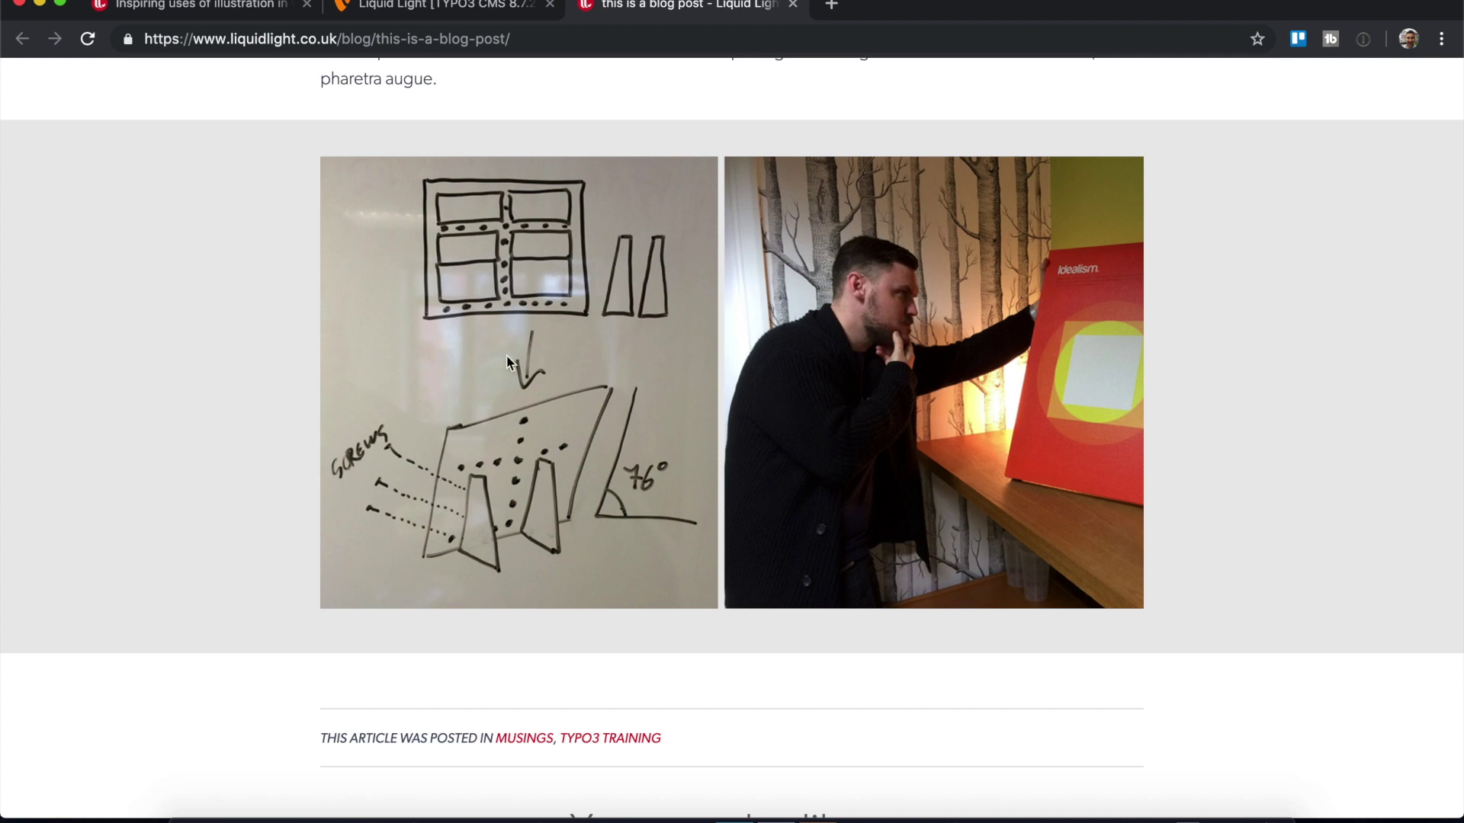
pyautogui.scroll(2, 543, 396)
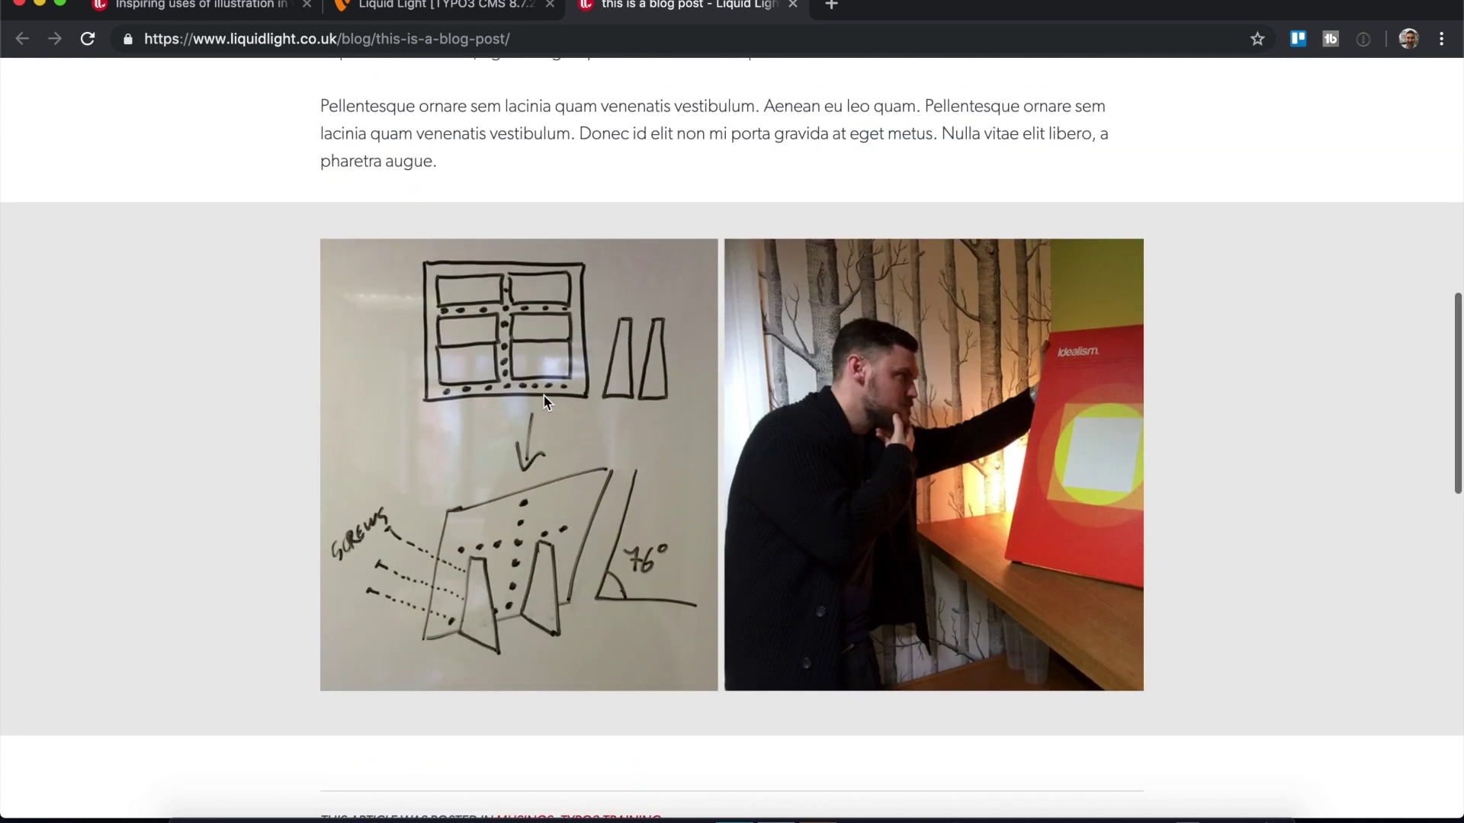
pyautogui.scroll(-2, 543, 396)
pyautogui.scroll(-2, 544, 402)
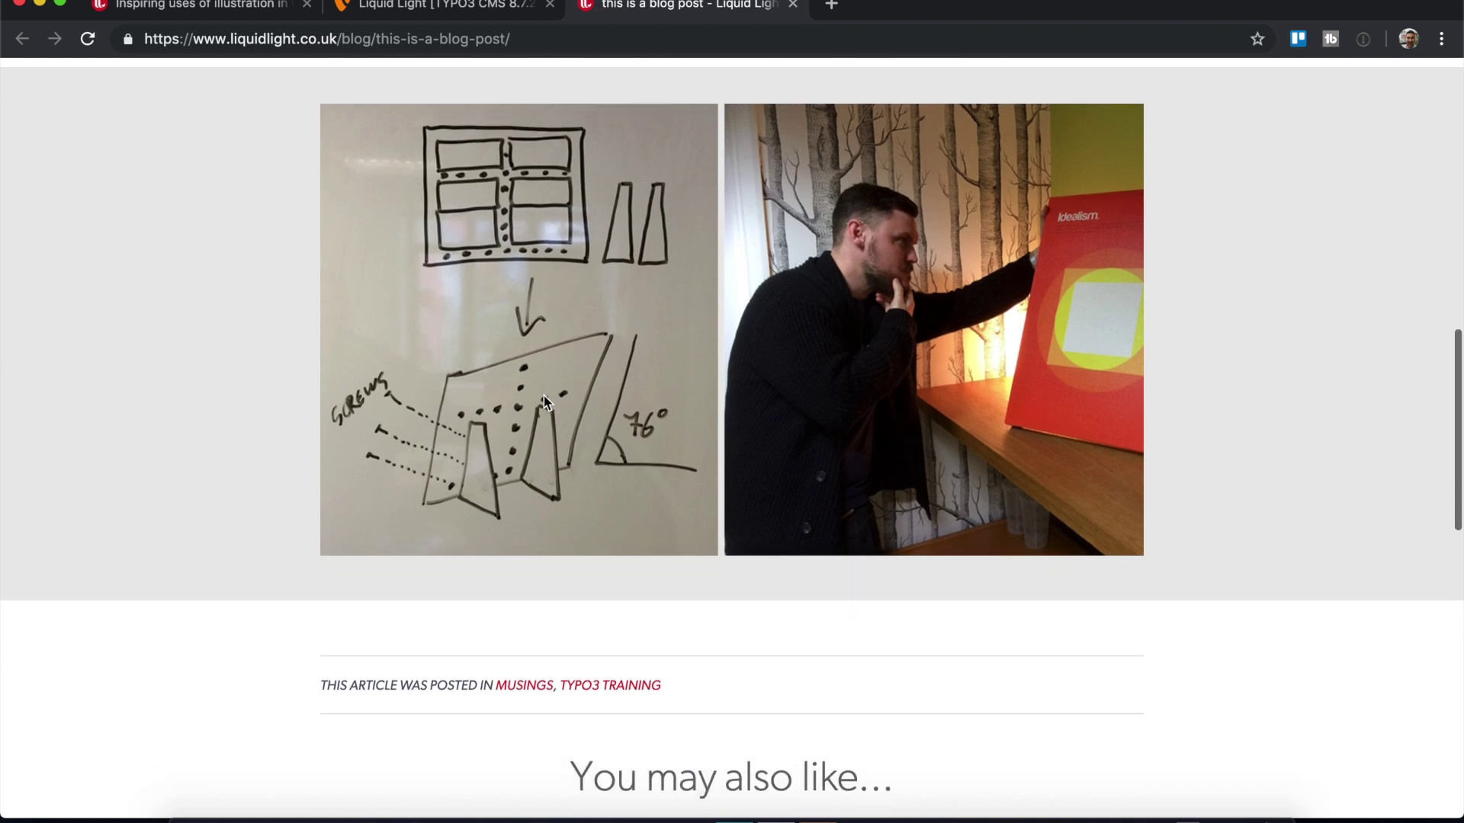
pyautogui.scroll(3, 543, 402)
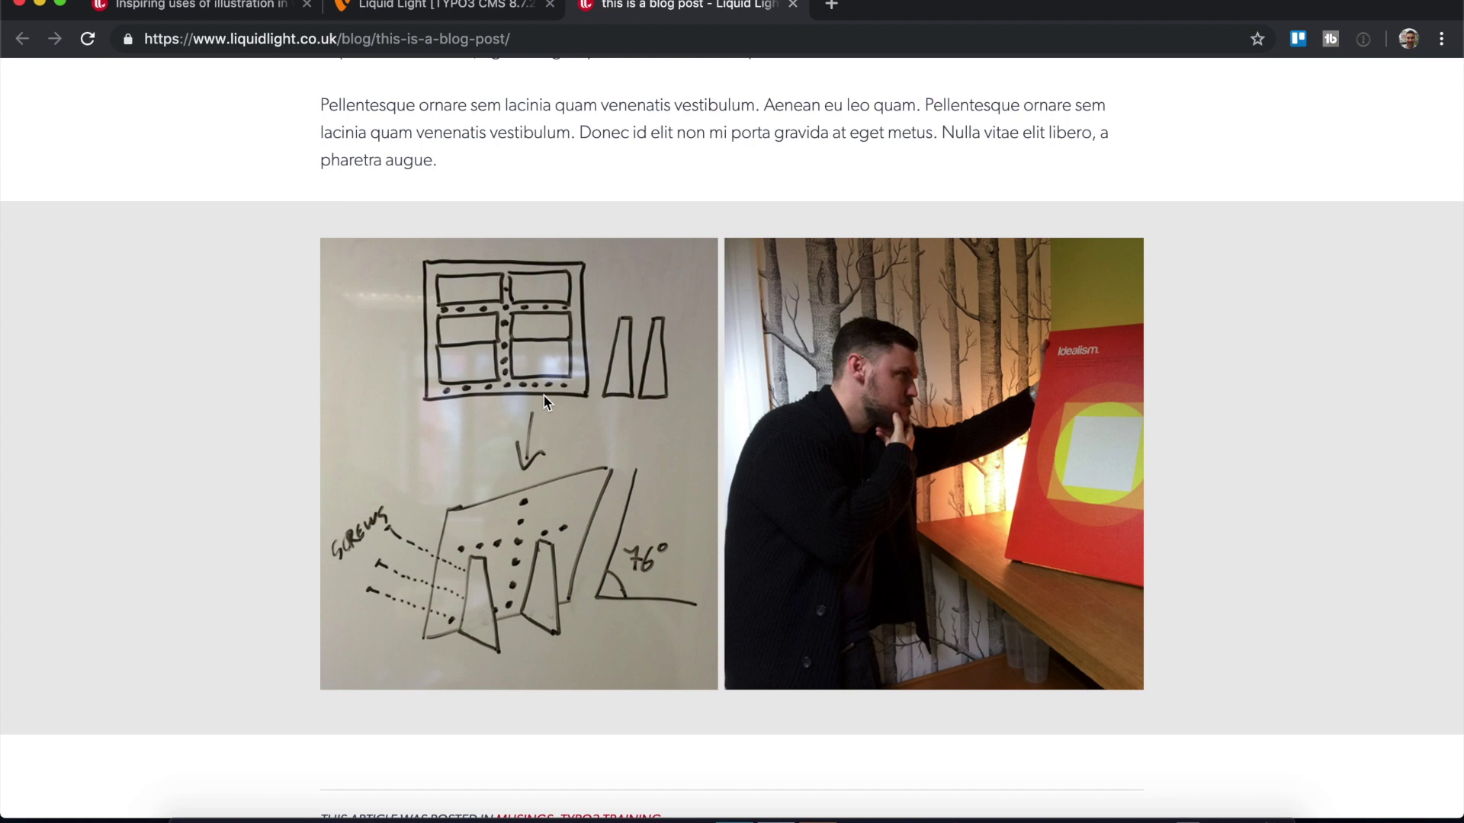
pyautogui.scroll(-3, 534, 335)
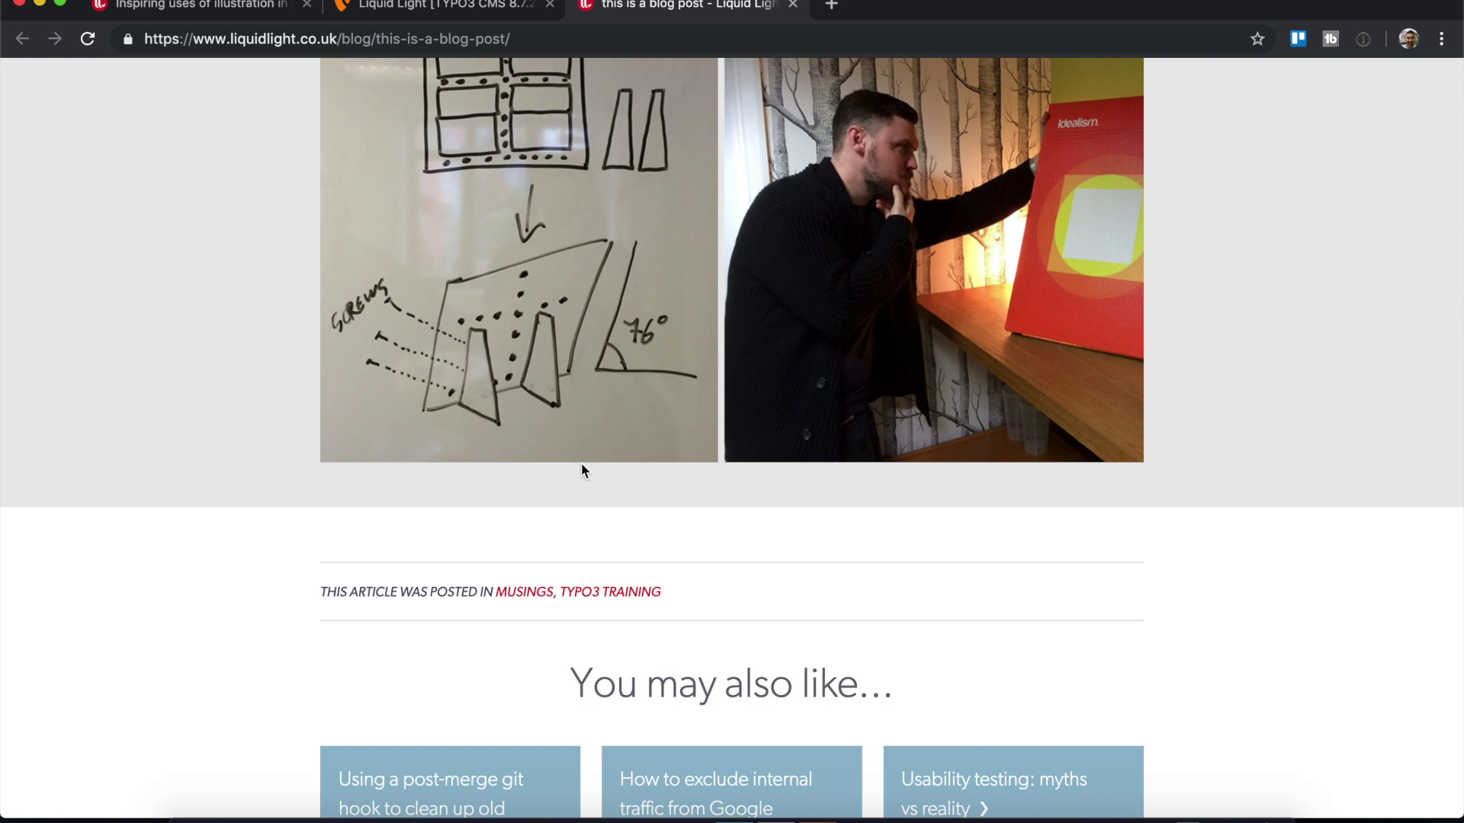
# Back in the TYPO3 record, collapse the angle-and-diagram.png file details.
pyautogui.click(484, 9)
pyautogui.scroll(-5, 893, 598)
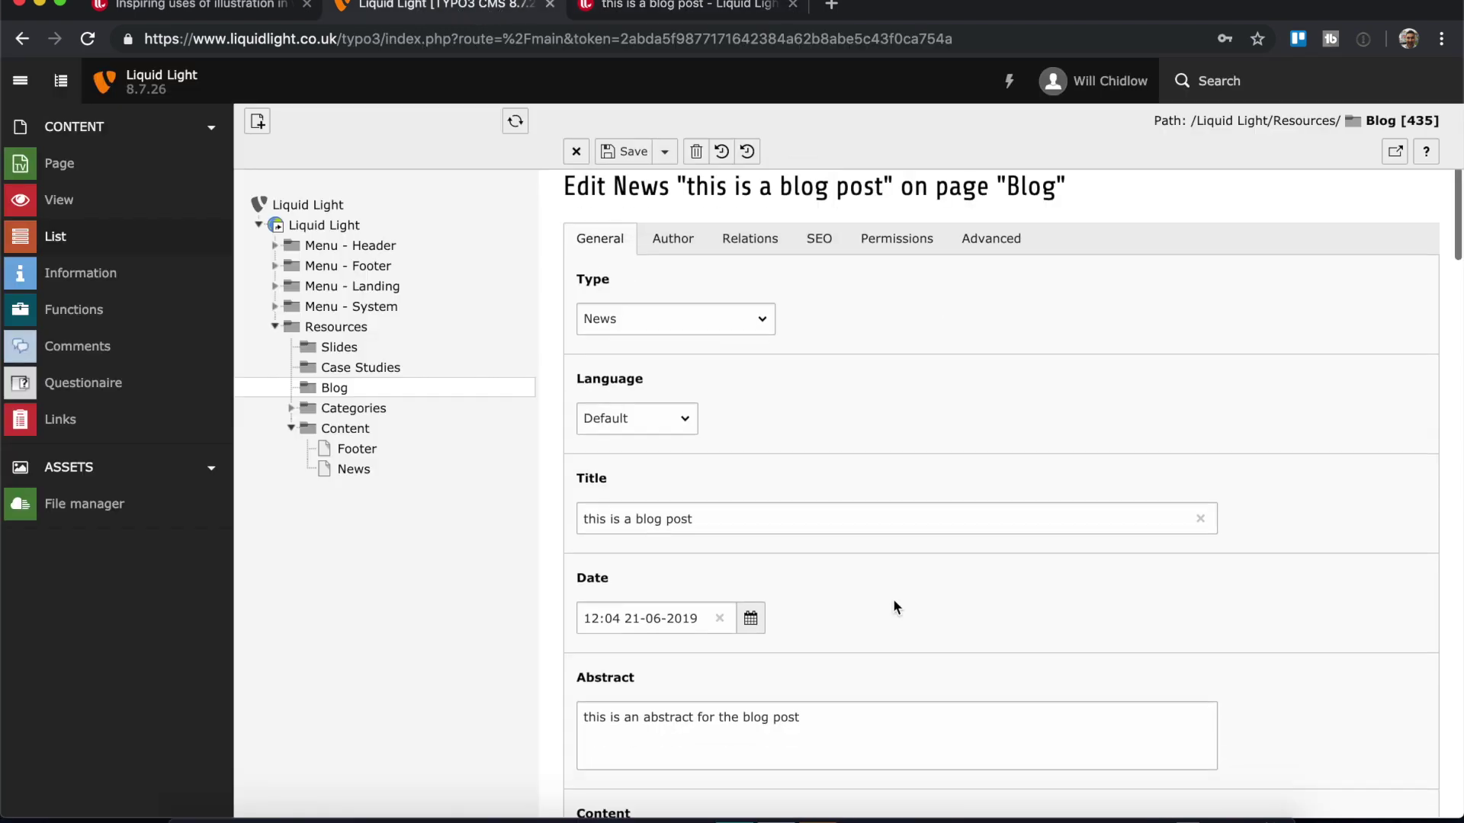
pyautogui.scroll(-10, 894, 598)
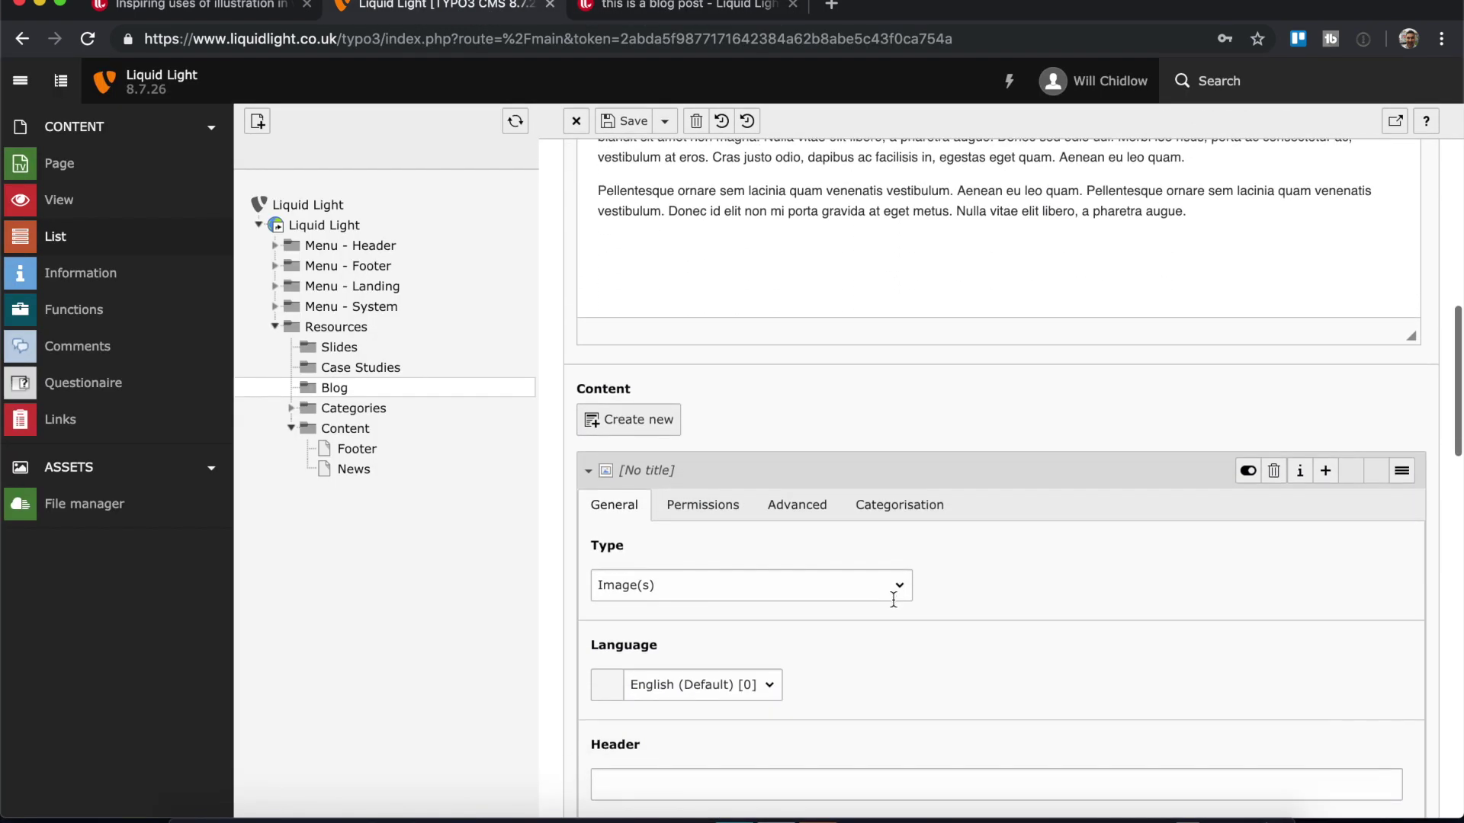
pyautogui.scroll(-2, 894, 598)
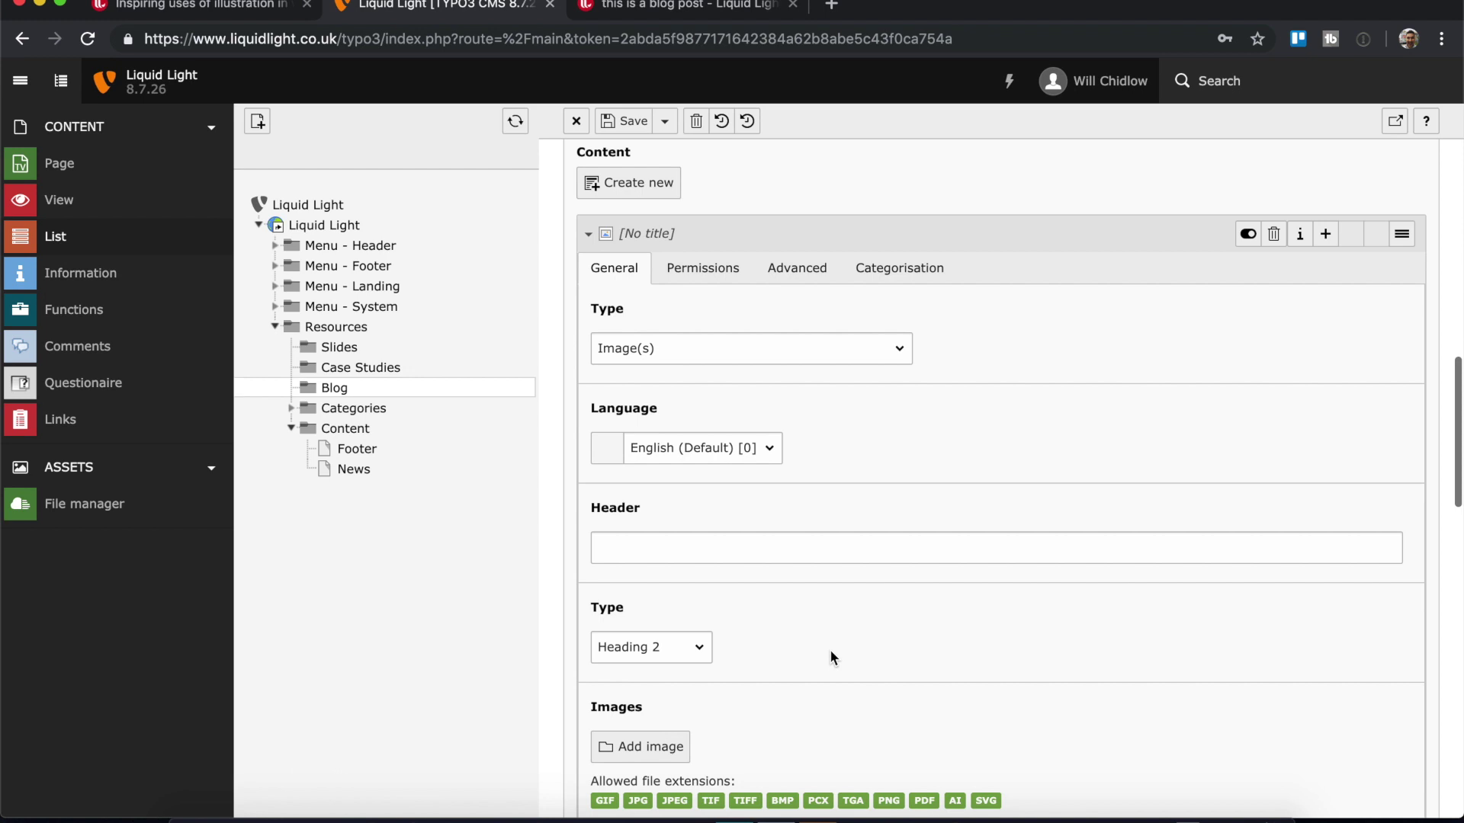
pyautogui.scroll(1, 829, 657)
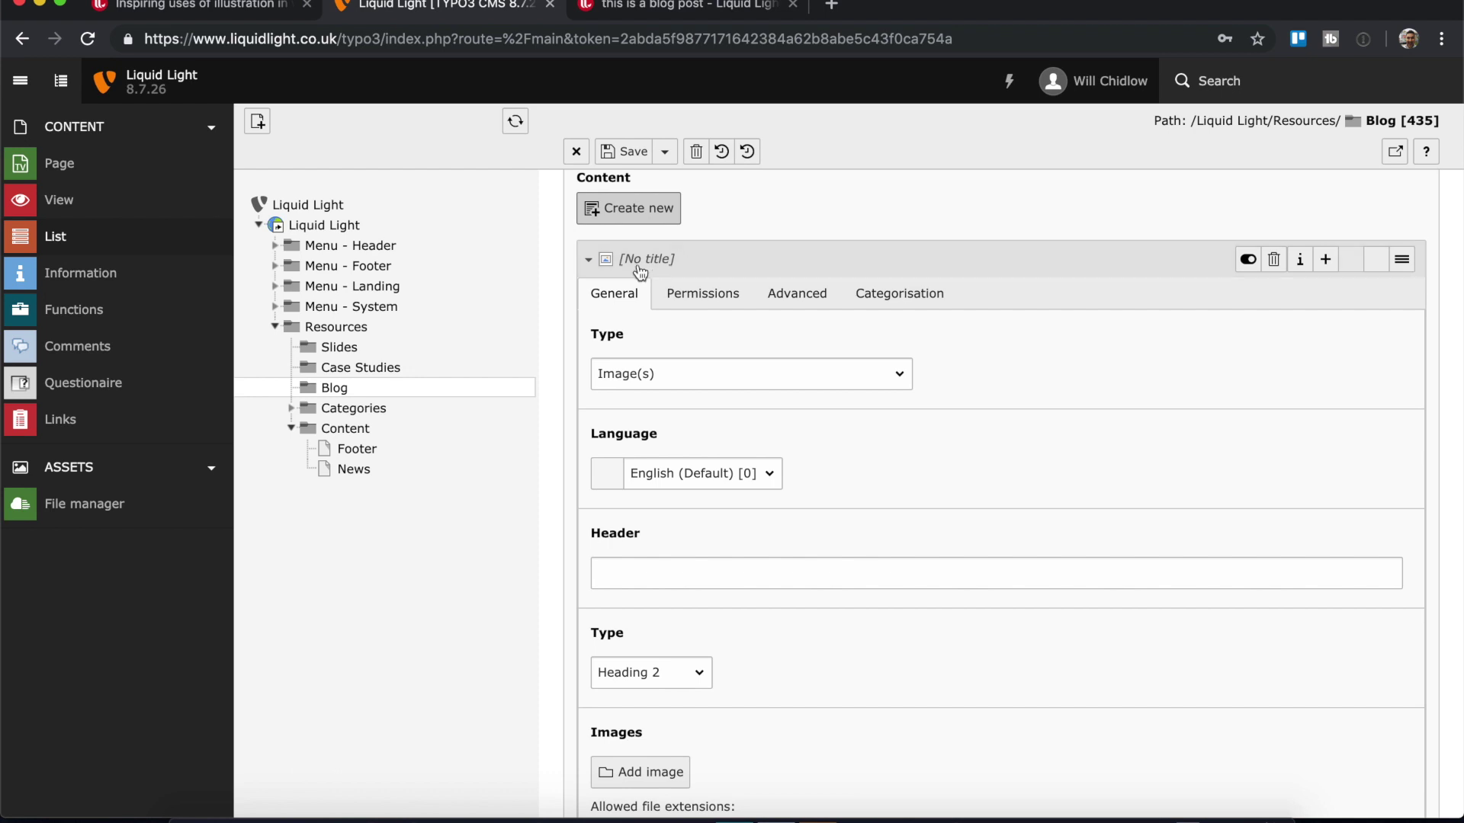
pyautogui.scroll(-10, 778, 316)
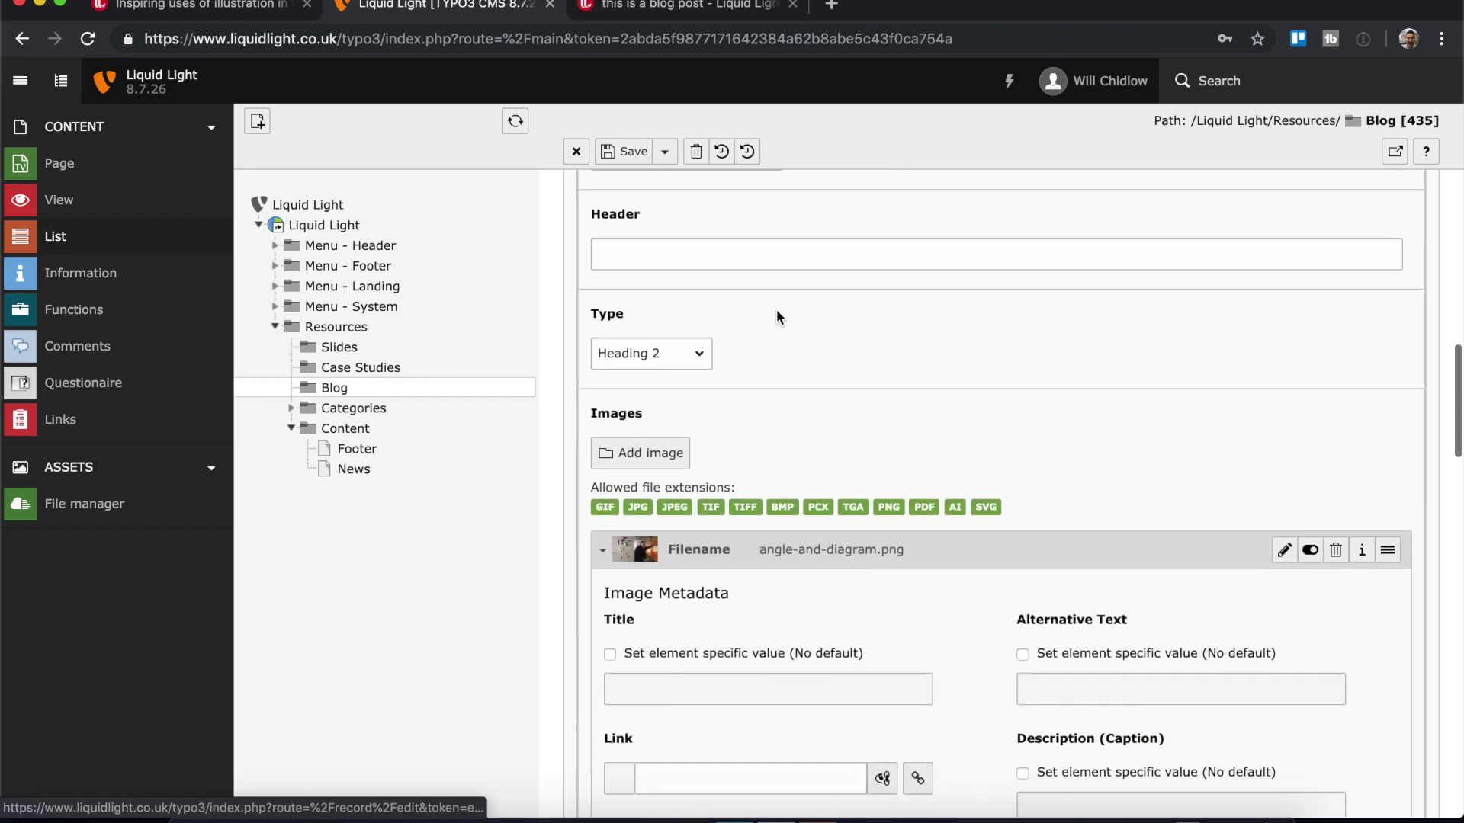
pyautogui.scroll(-10, 777, 313)
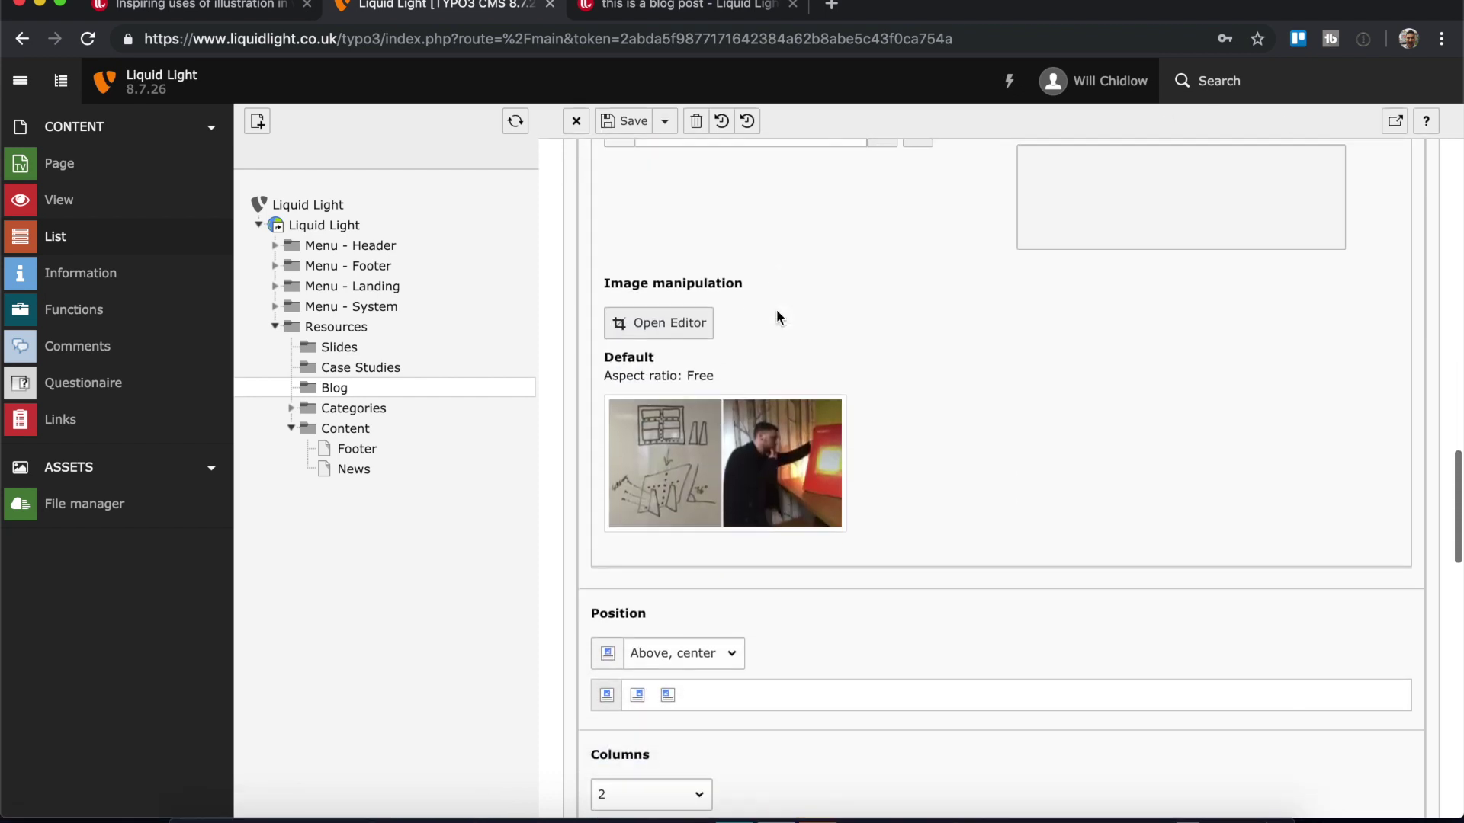
pyautogui.scroll(-13, 777, 316)
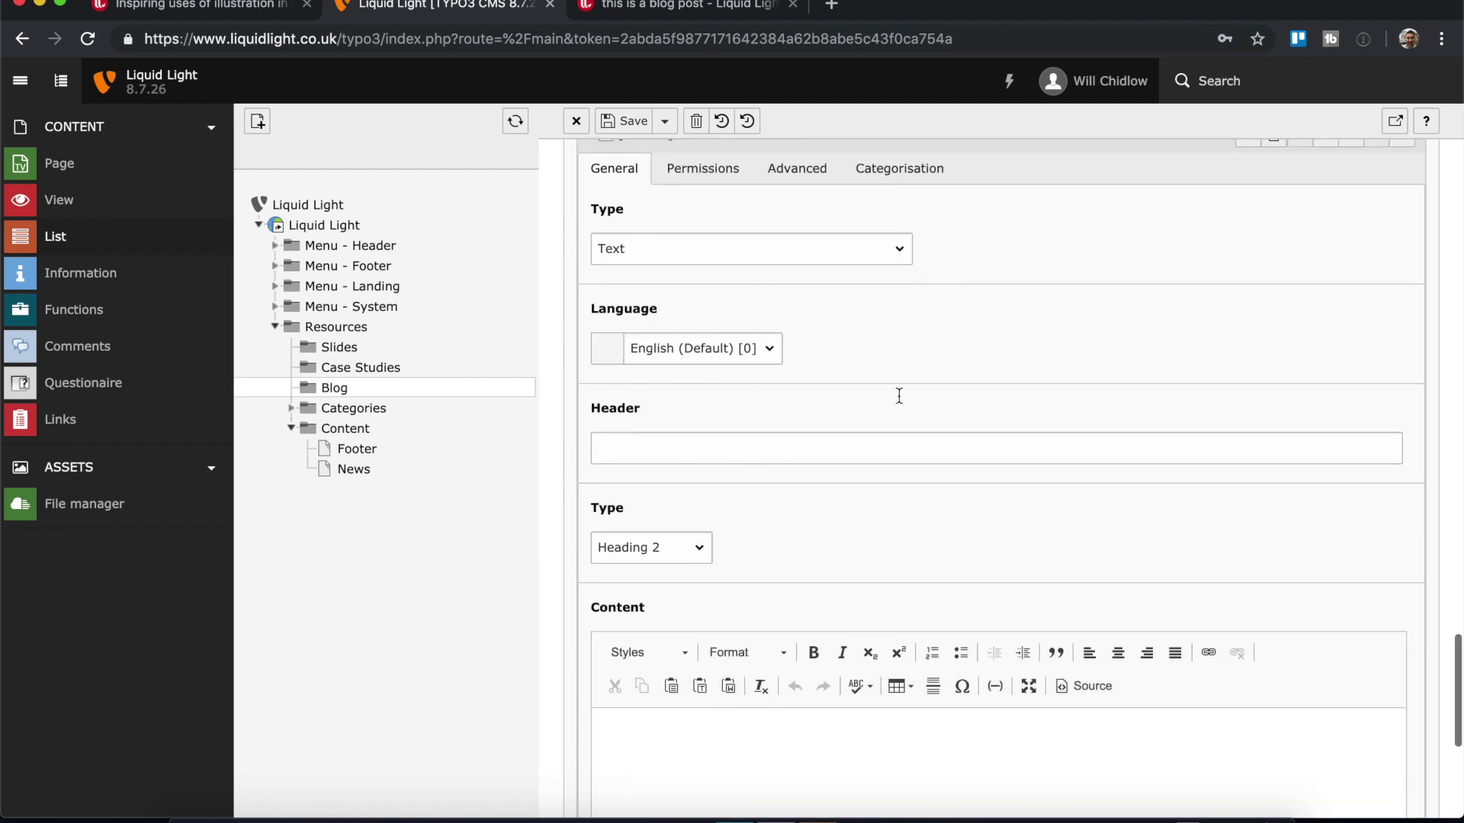
pyautogui.scroll(-1, 802, 387)
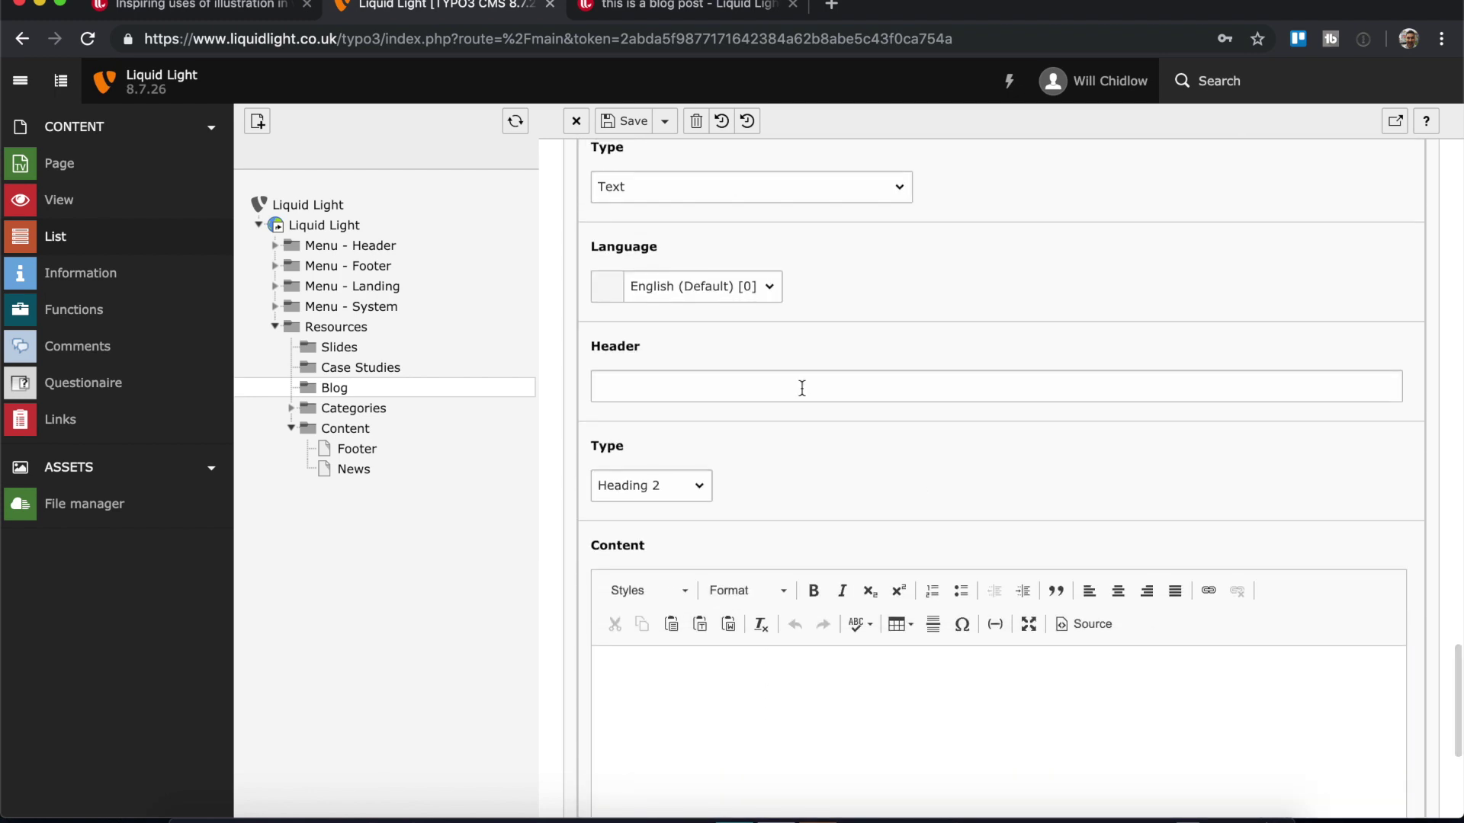
pyautogui.scroll(1, 802, 388)
pyautogui.scroll(15, 802, 388)
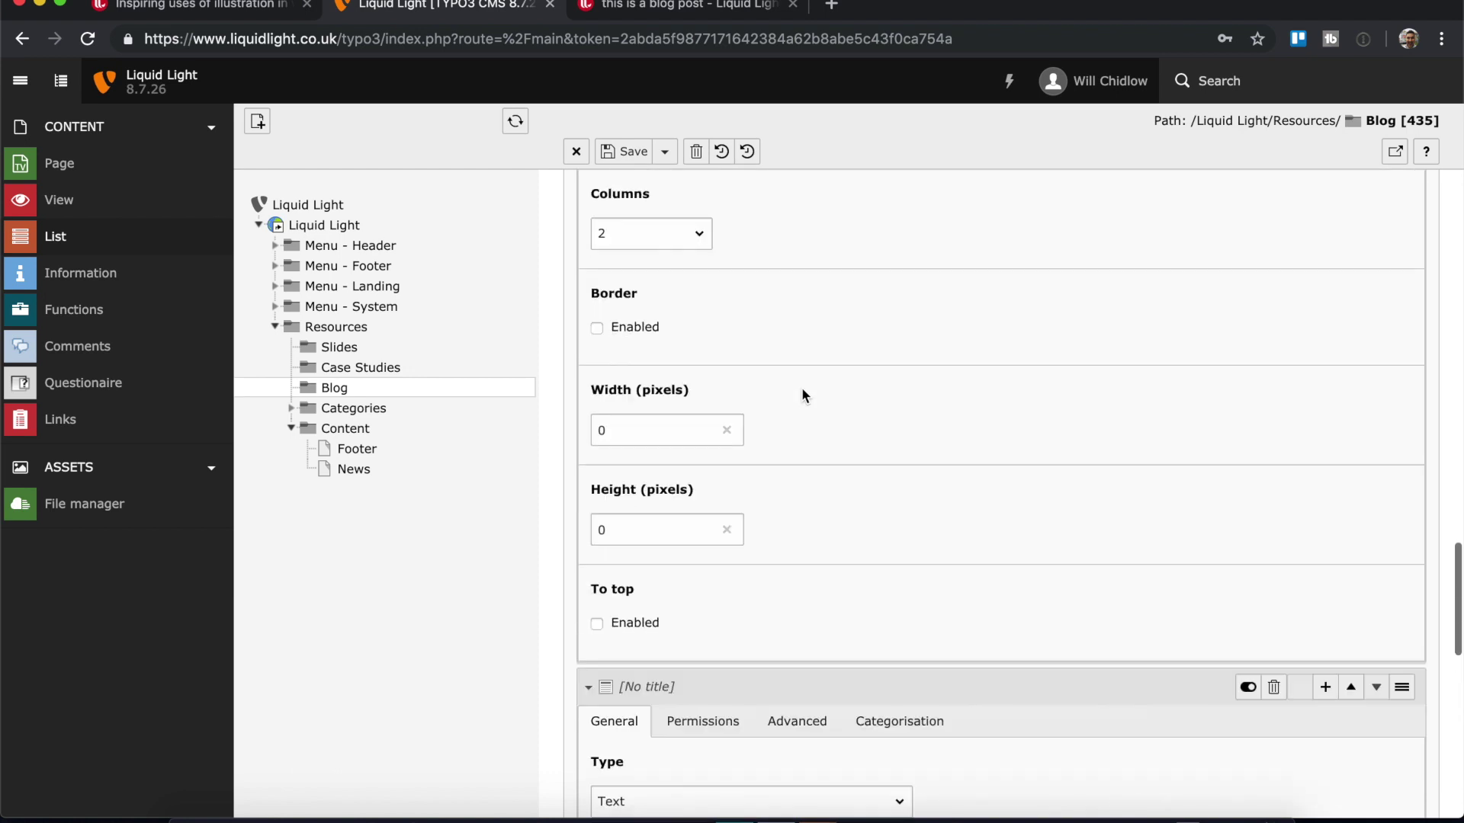
pyautogui.scroll(4, 802, 387)
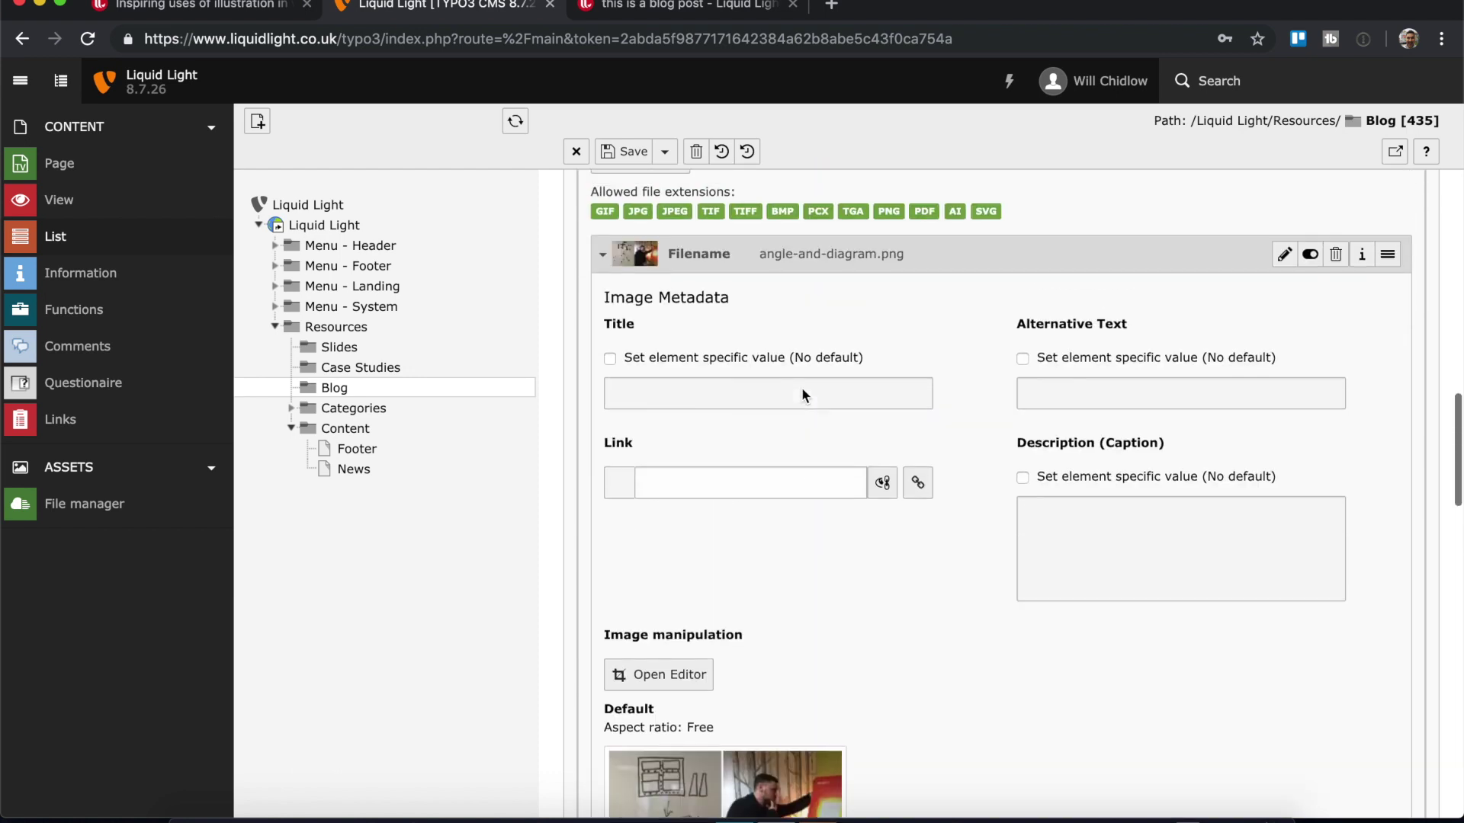
pyautogui.scroll(1, 662, 343)
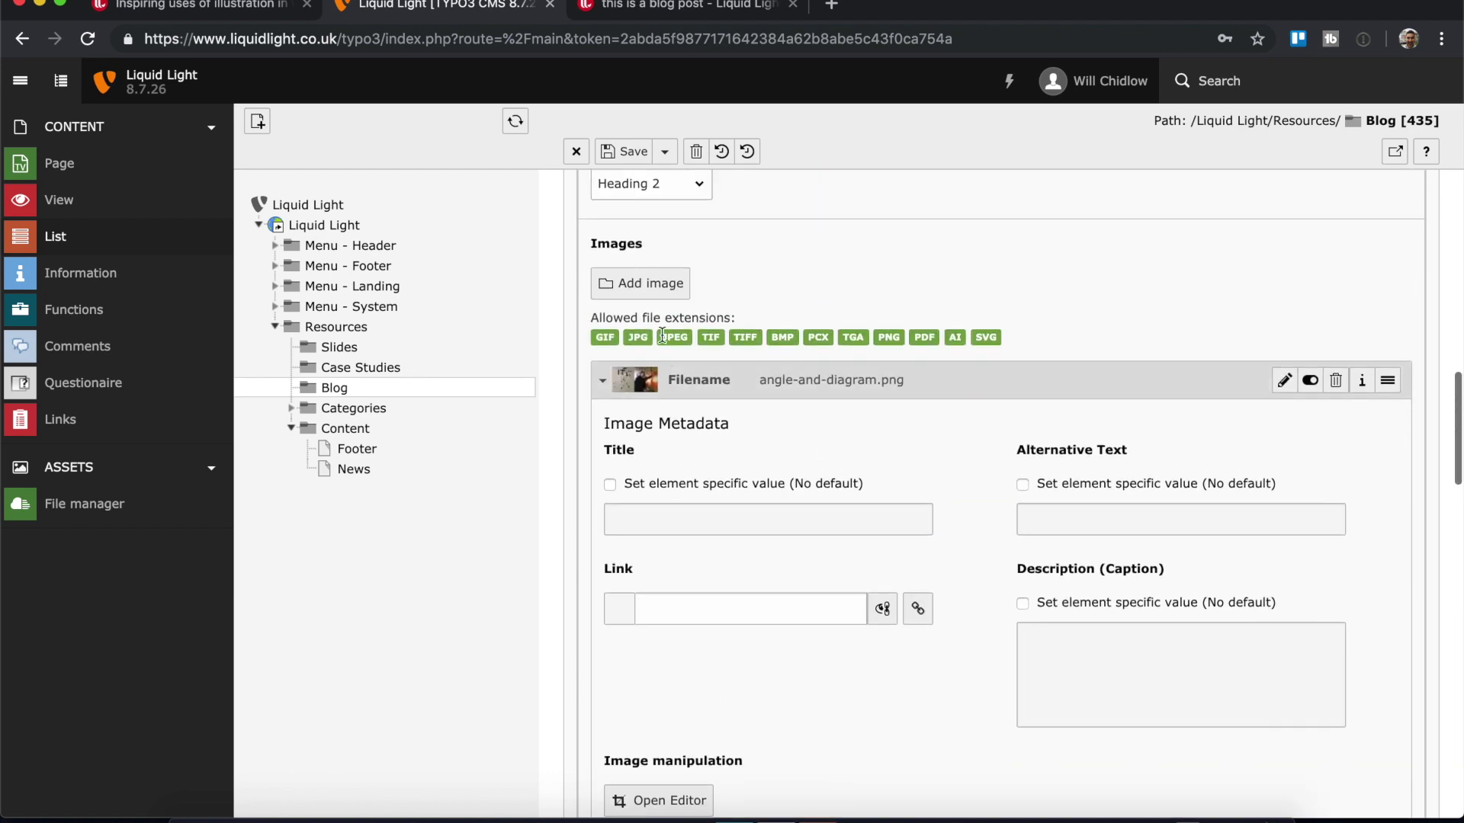
pyautogui.click(603, 386)
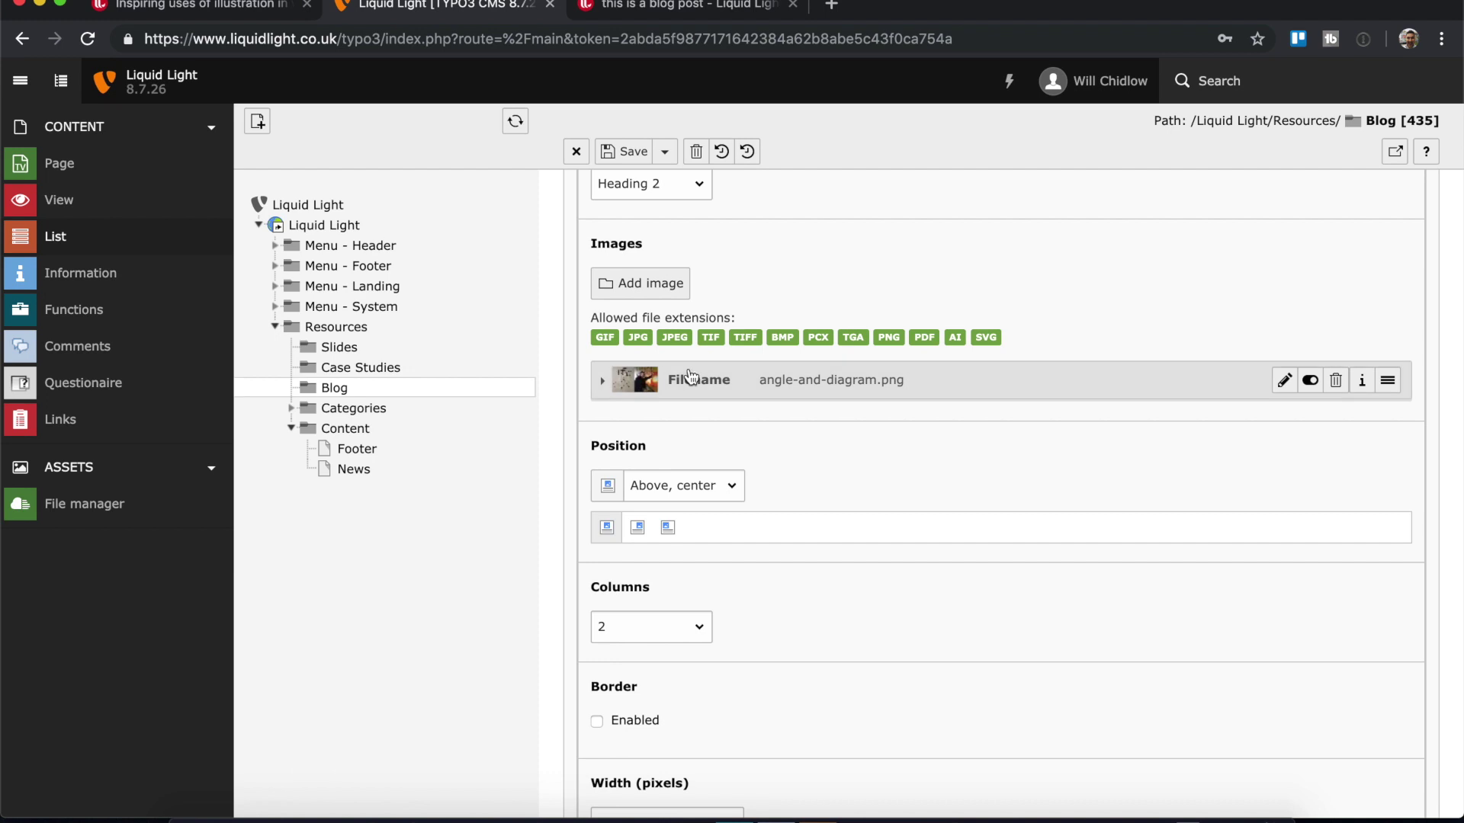
# Collapse both untitled content elements, the Image(s) element and the Text element.
pyautogui.scroll(-1, 899, 403)
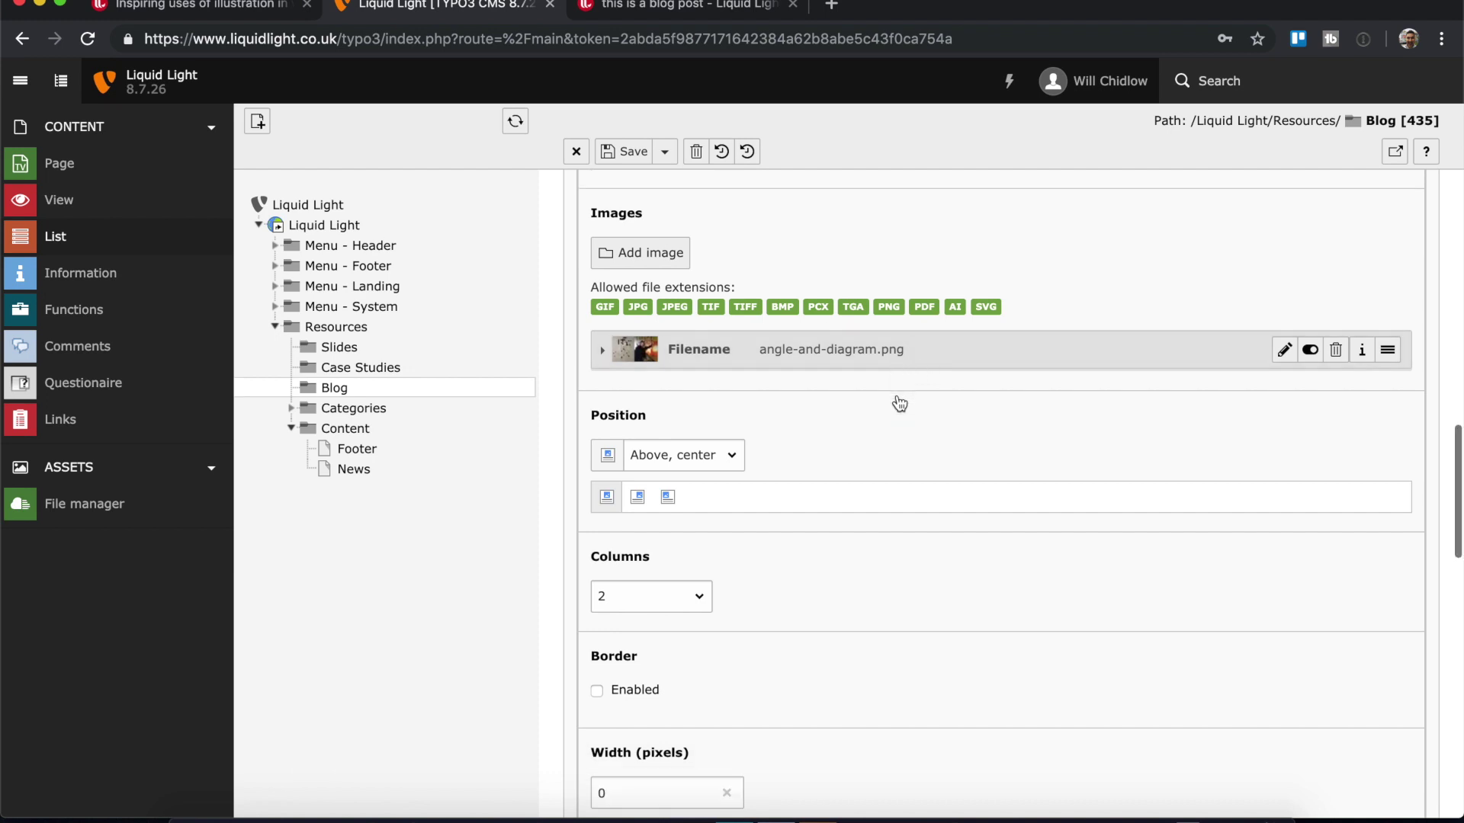
pyautogui.scroll(-3, 900, 403)
pyautogui.scroll(3, 900, 402)
pyautogui.scroll(8, 897, 397)
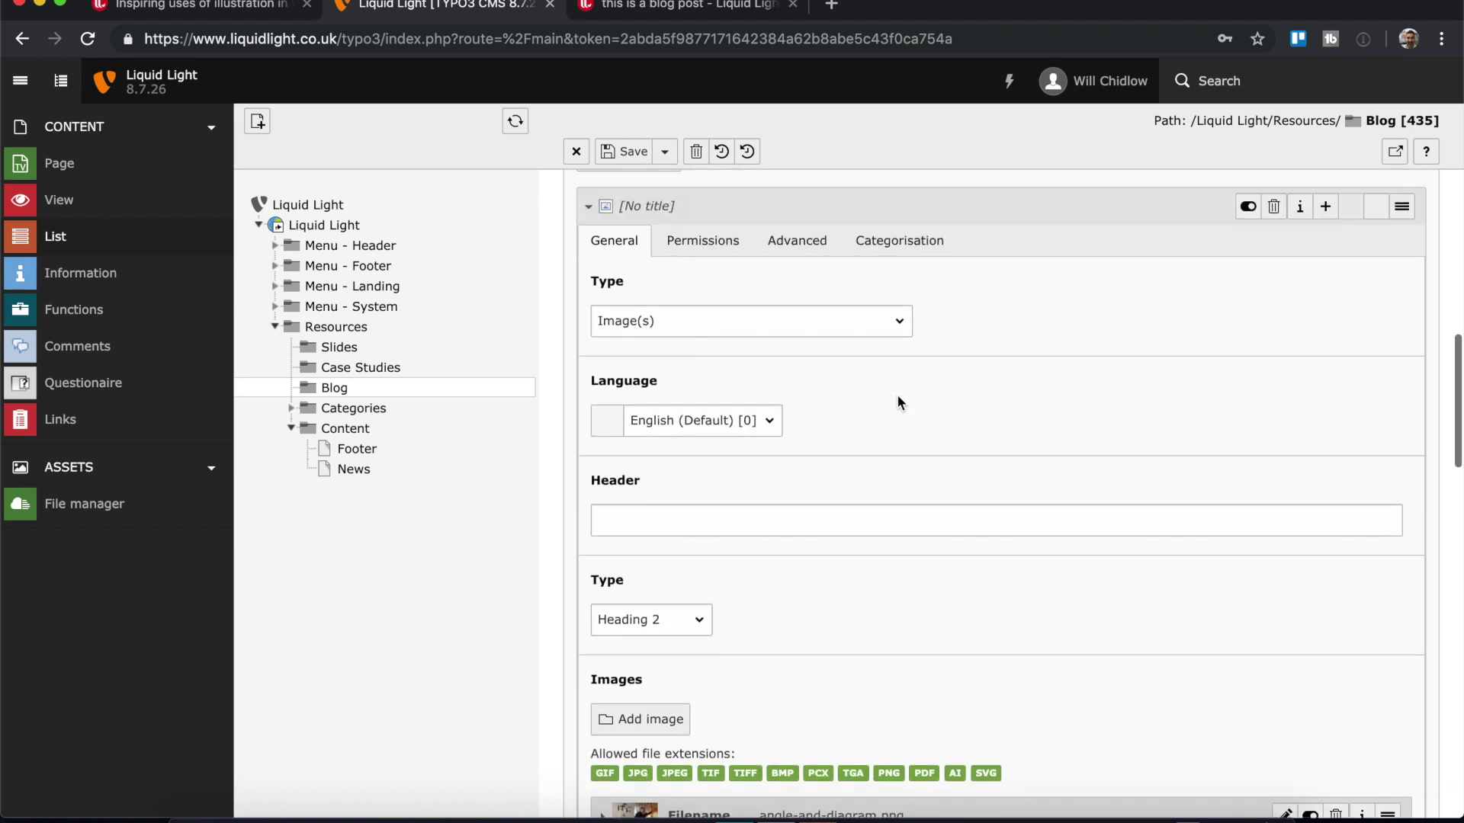
pyautogui.scroll(3, 896, 395)
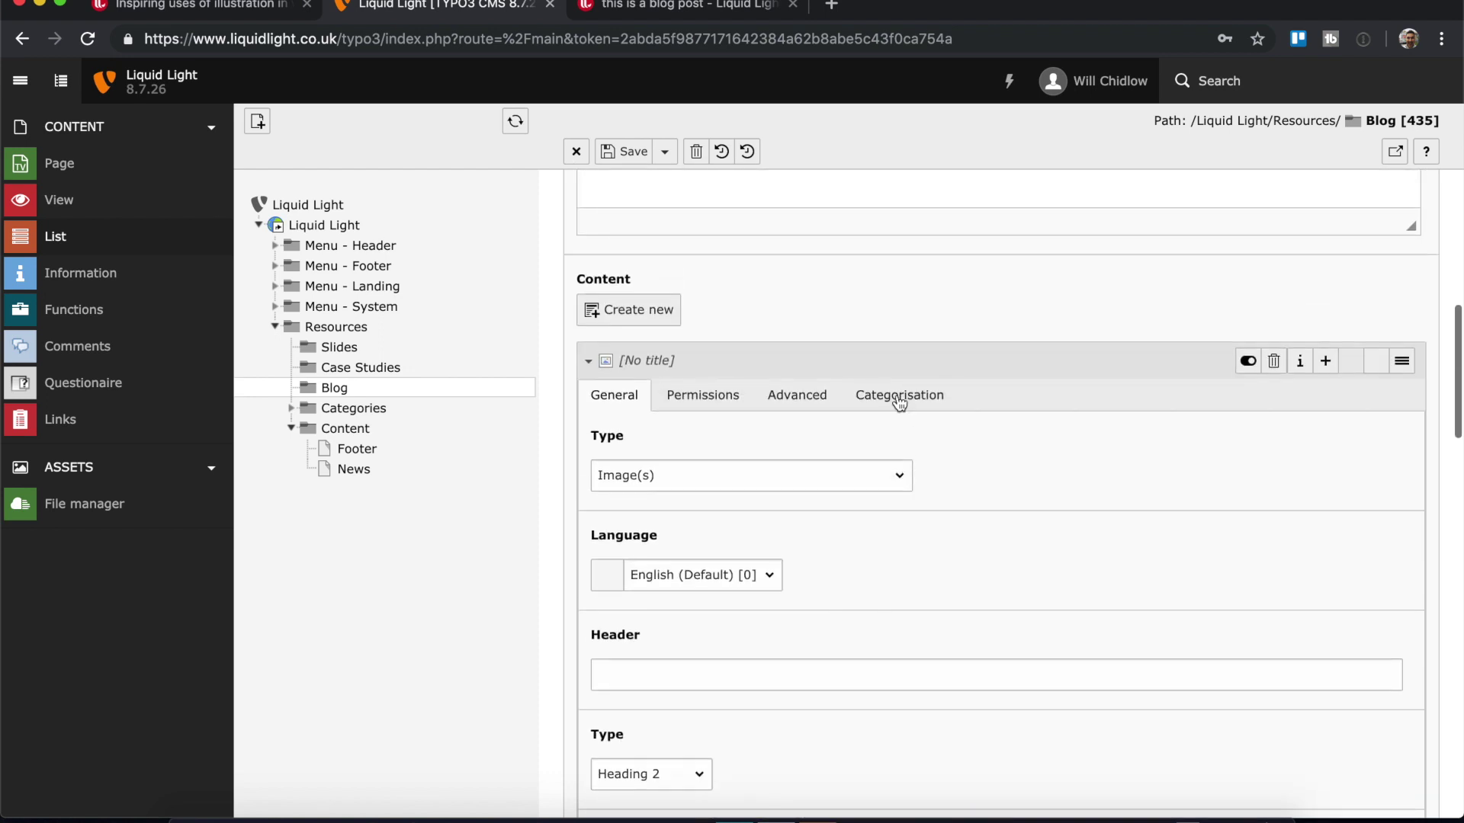
pyautogui.click(592, 362)
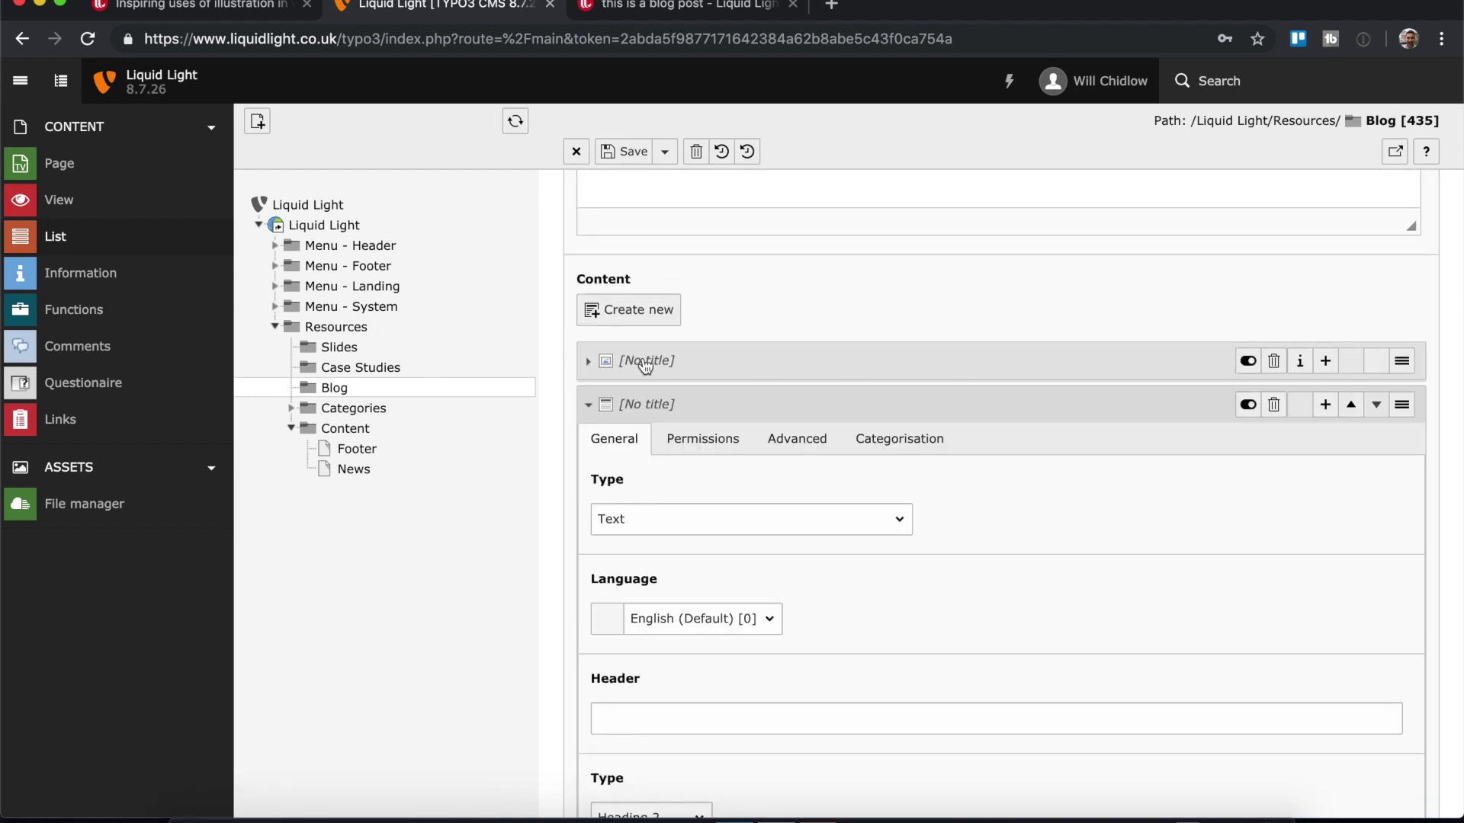
pyautogui.click(590, 410)
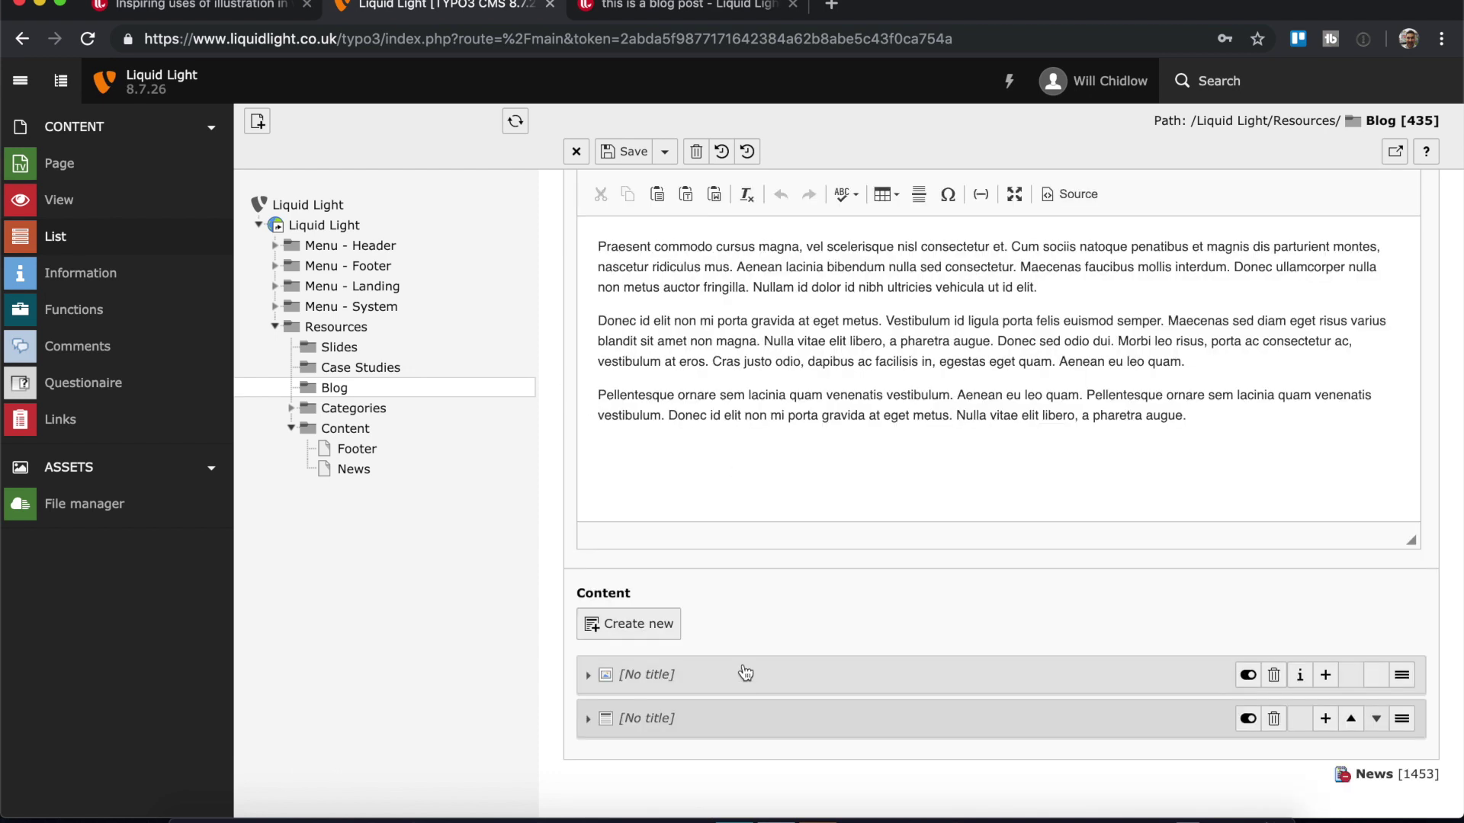
pyautogui.scroll(3, 770, 552)
# Give the Image(s) element the header 'image' with its header type set to Hidden.
pyautogui.scroll(-3, 770, 552)
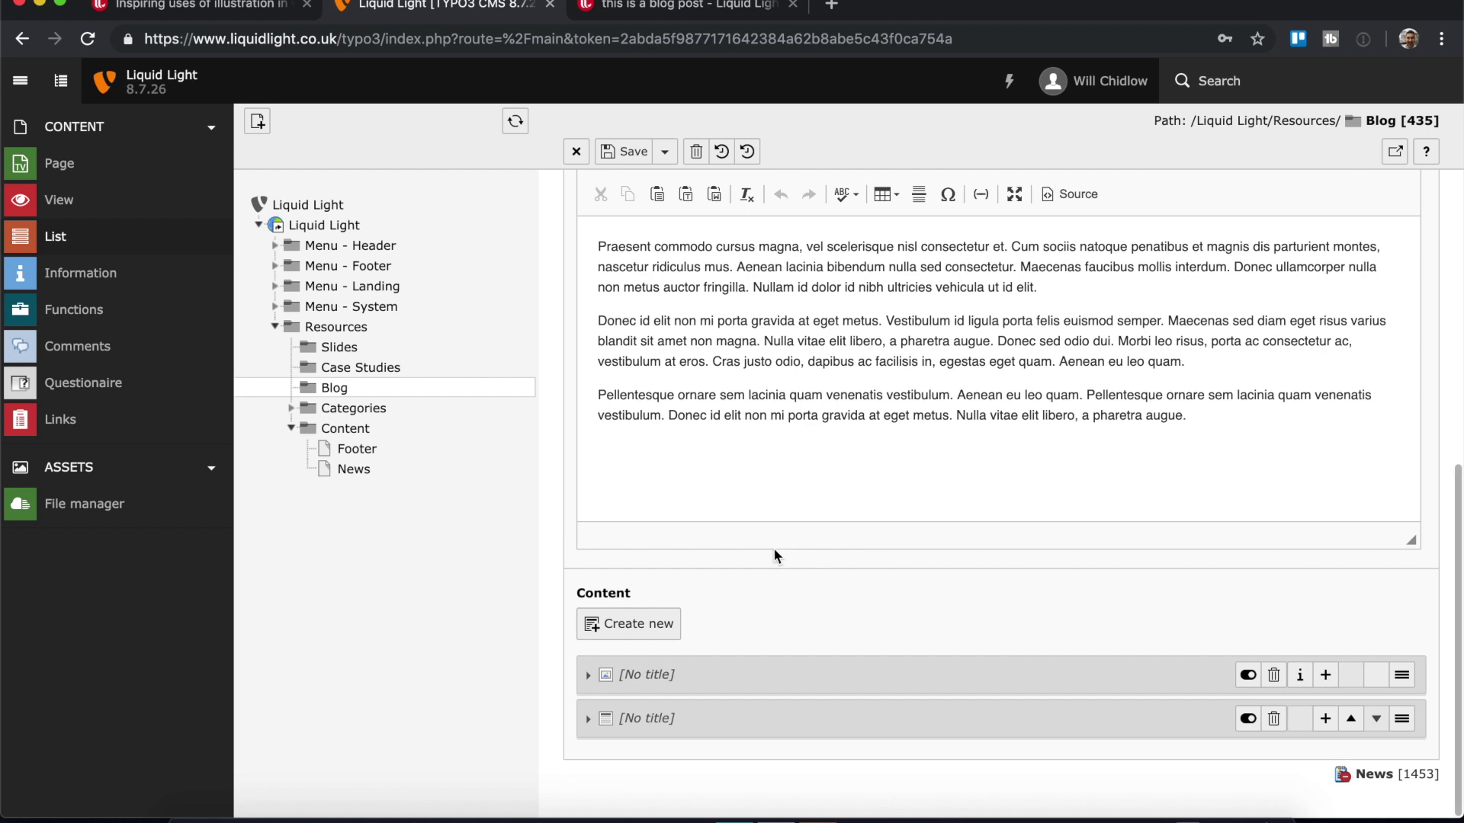
pyautogui.scroll(5, 773, 547)
pyautogui.scroll(-4, 773, 547)
pyautogui.scroll(-3, 774, 549)
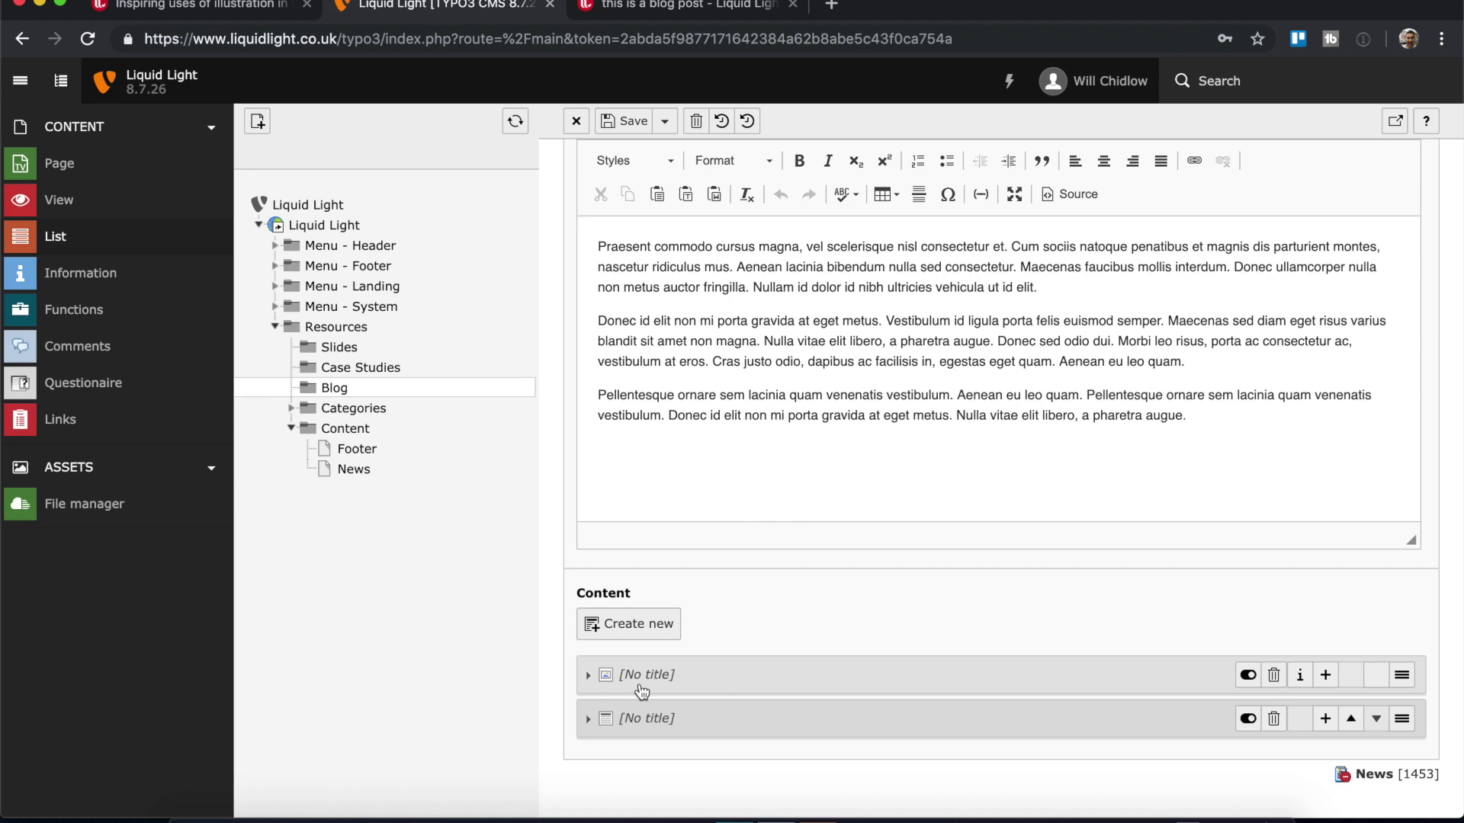
pyautogui.click(590, 677)
pyautogui.scroll(-10, 676, 689)
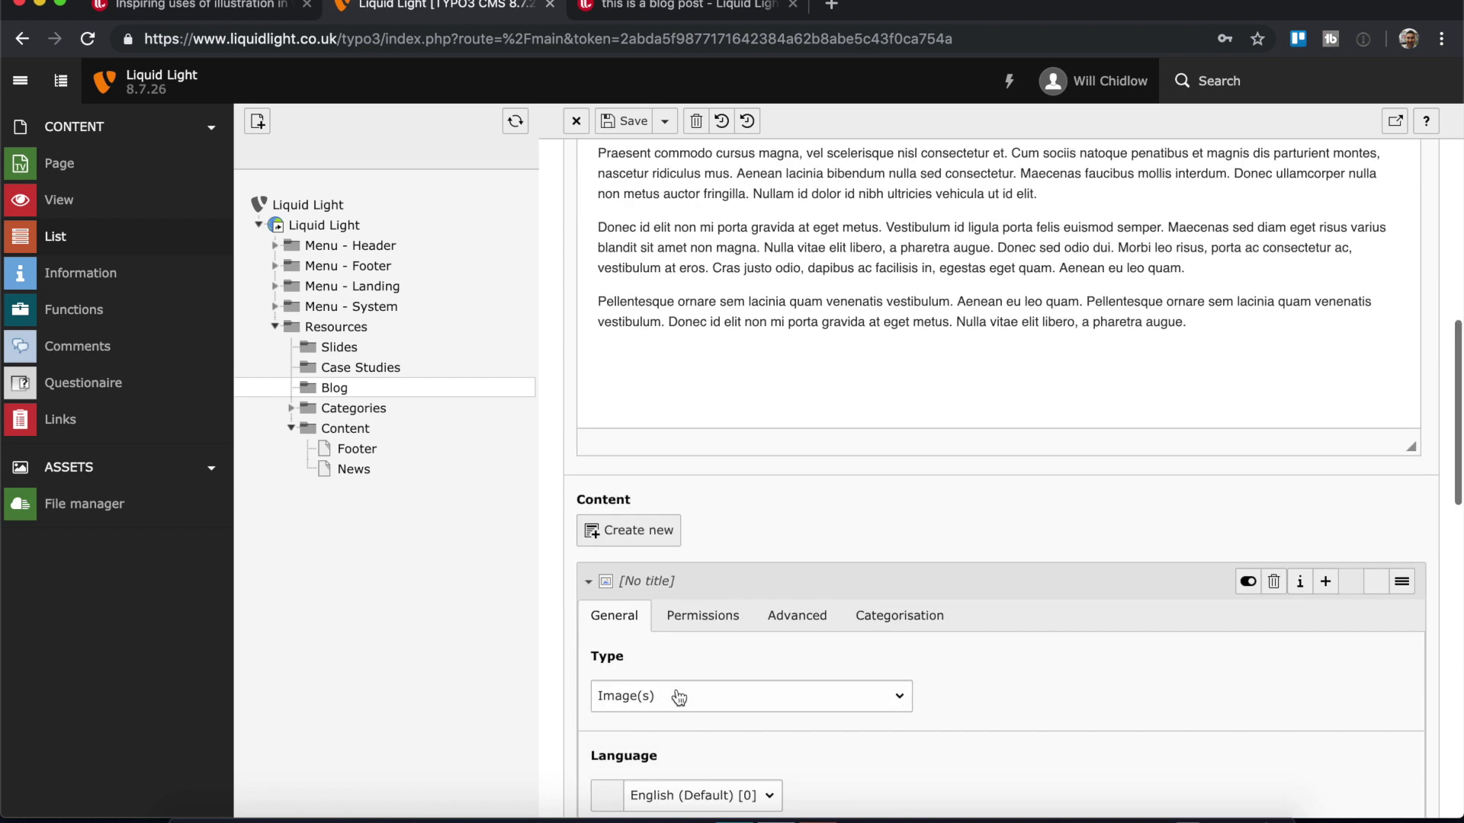
pyautogui.scroll(-1, 675, 694)
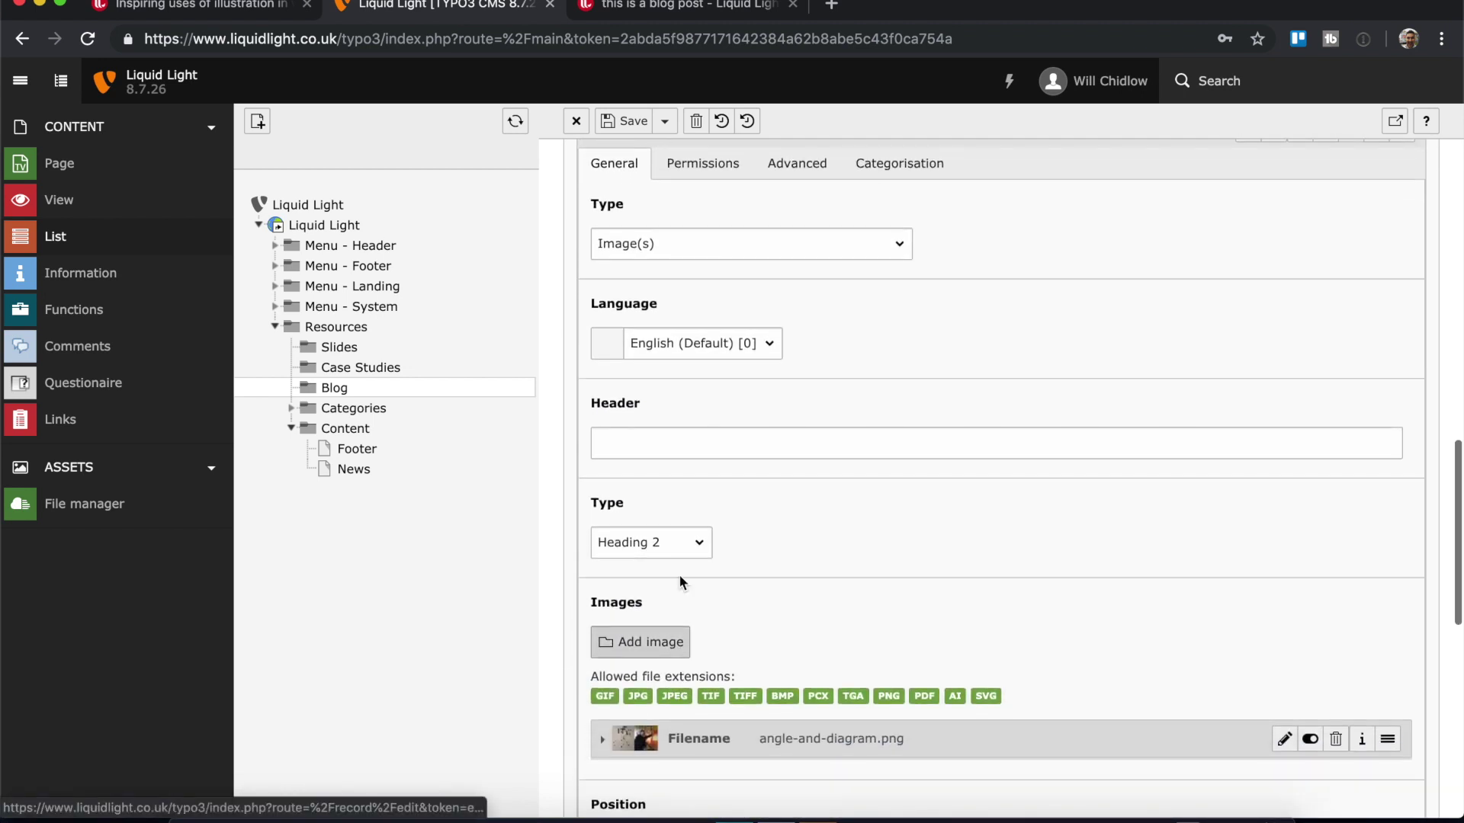
pyautogui.click(717, 448)
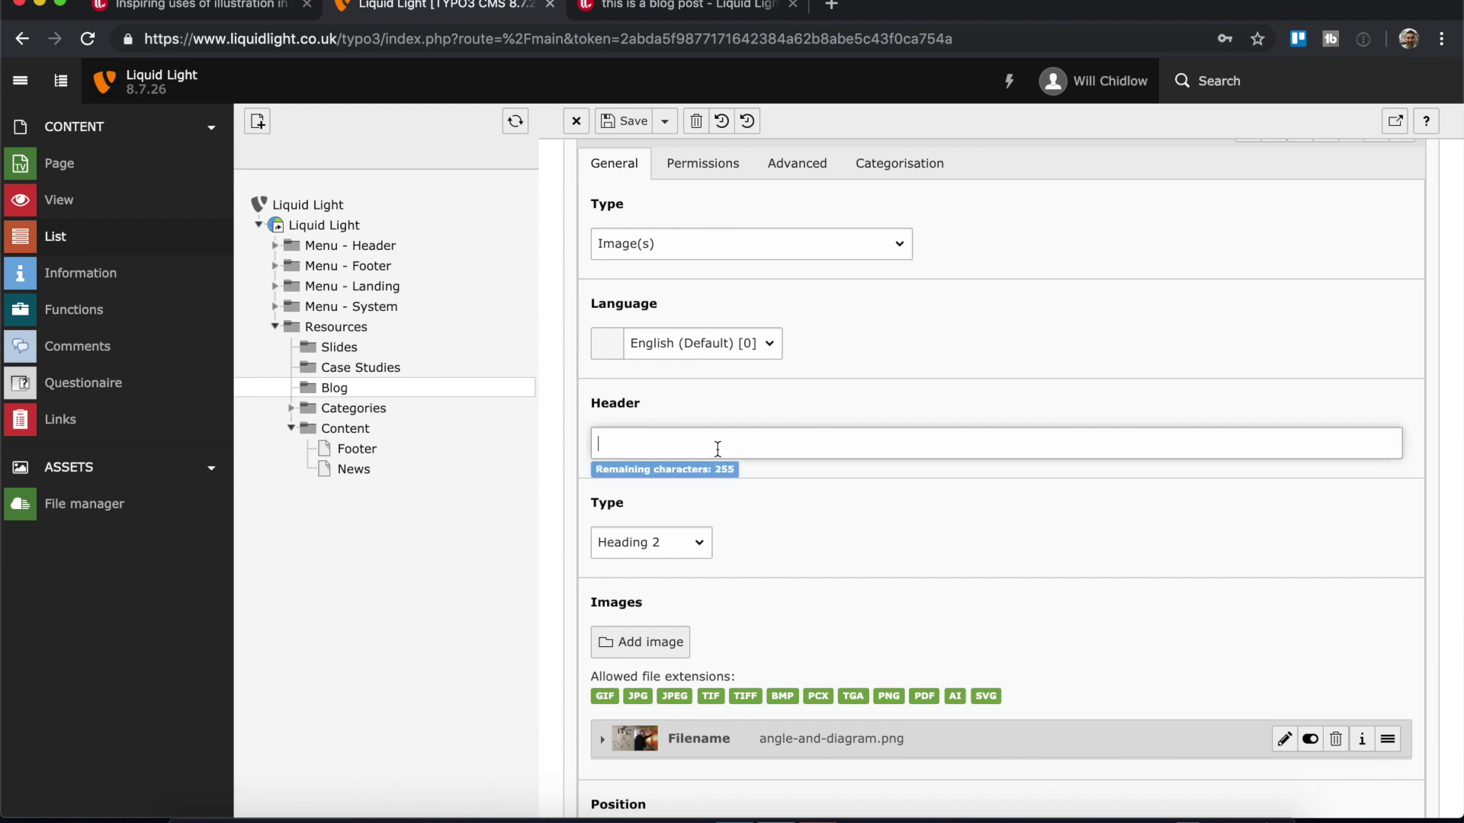
pyautogui.write('image')
pyautogui.click(692, 542)
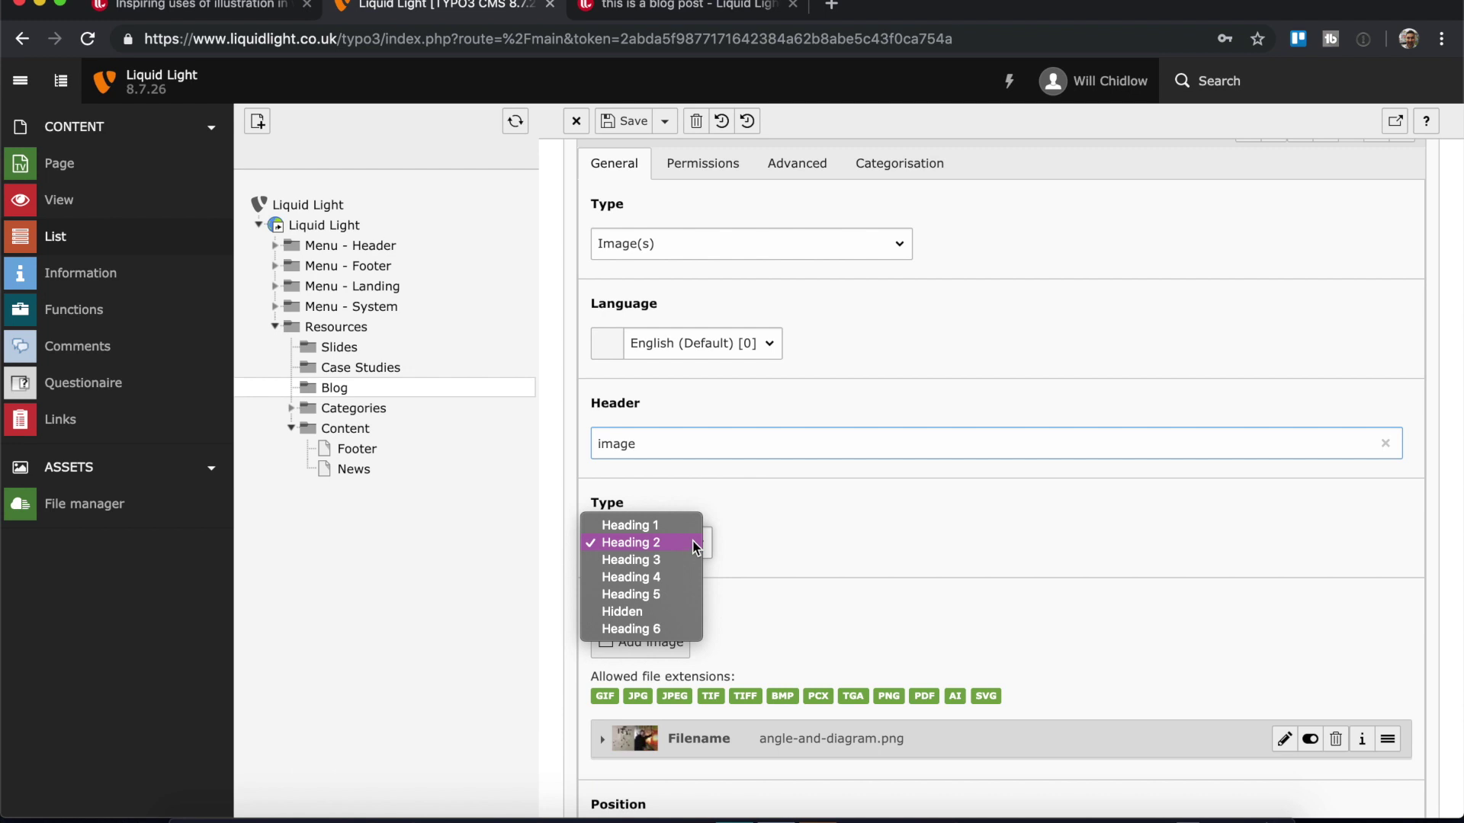
pyautogui.click(650, 612)
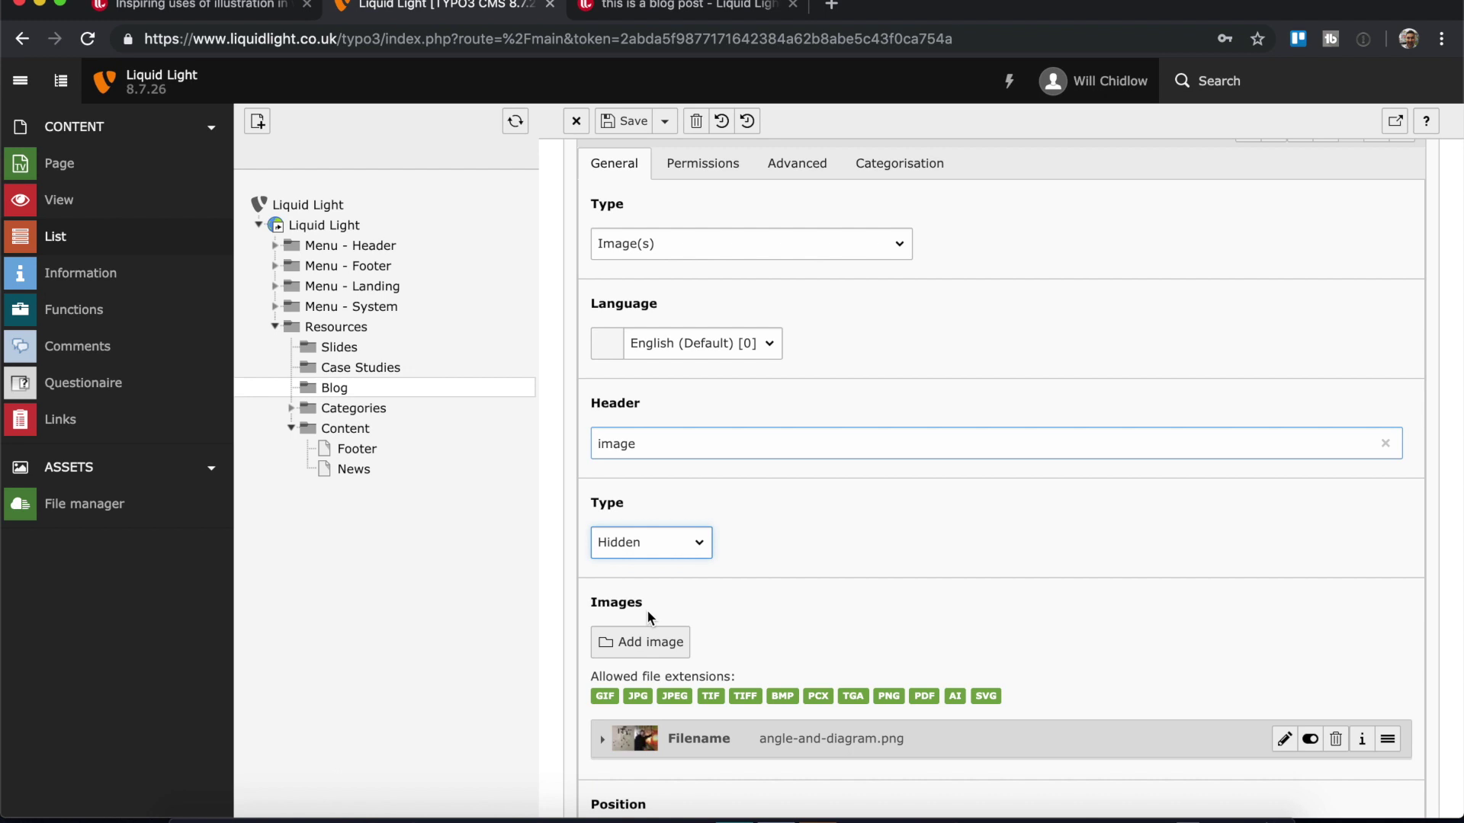
# Save the image element changes and collapse the 'image' element.
pyautogui.scroll(-2, 647, 610)
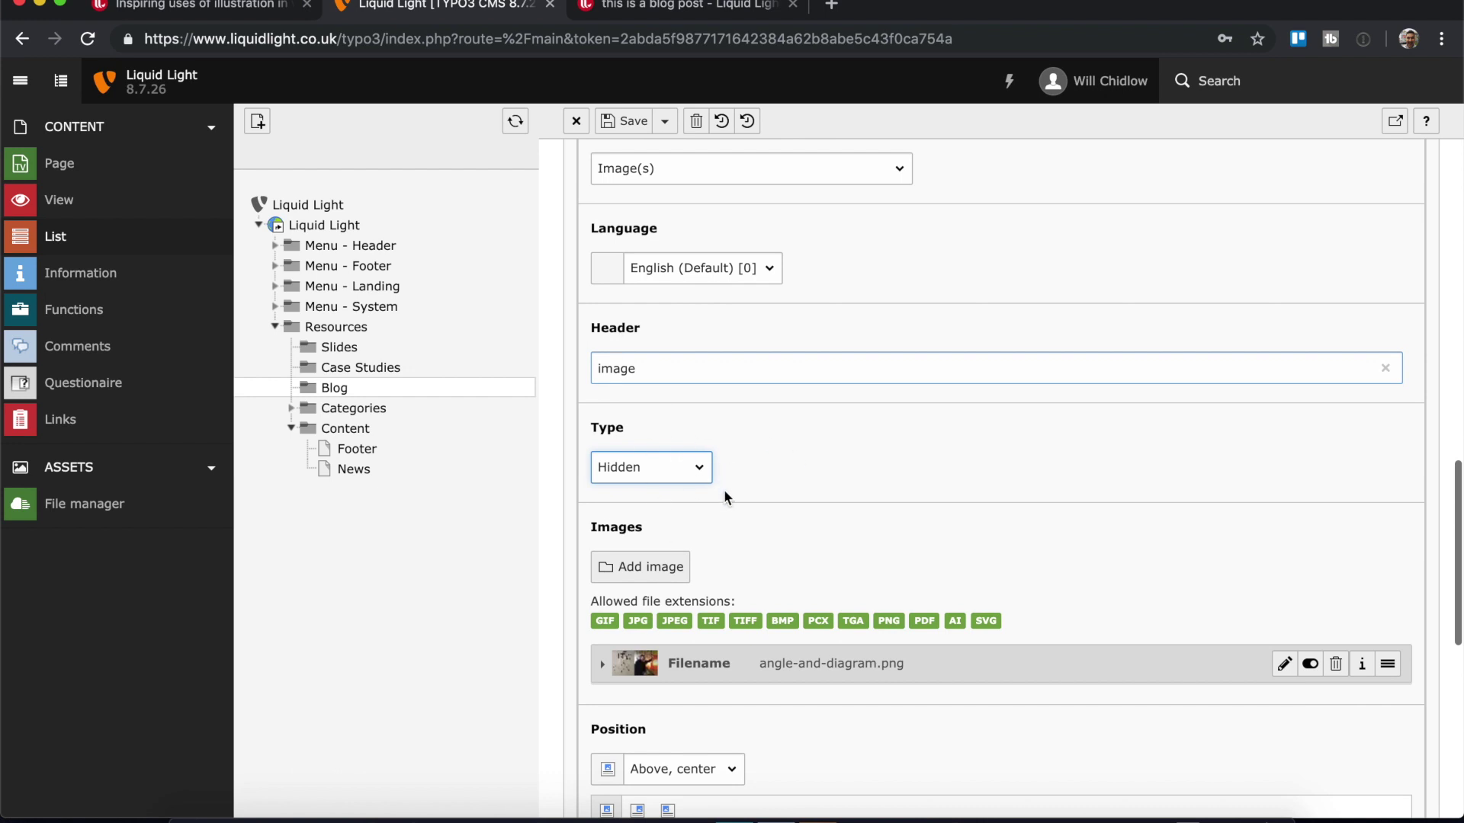
pyautogui.click(627, 125)
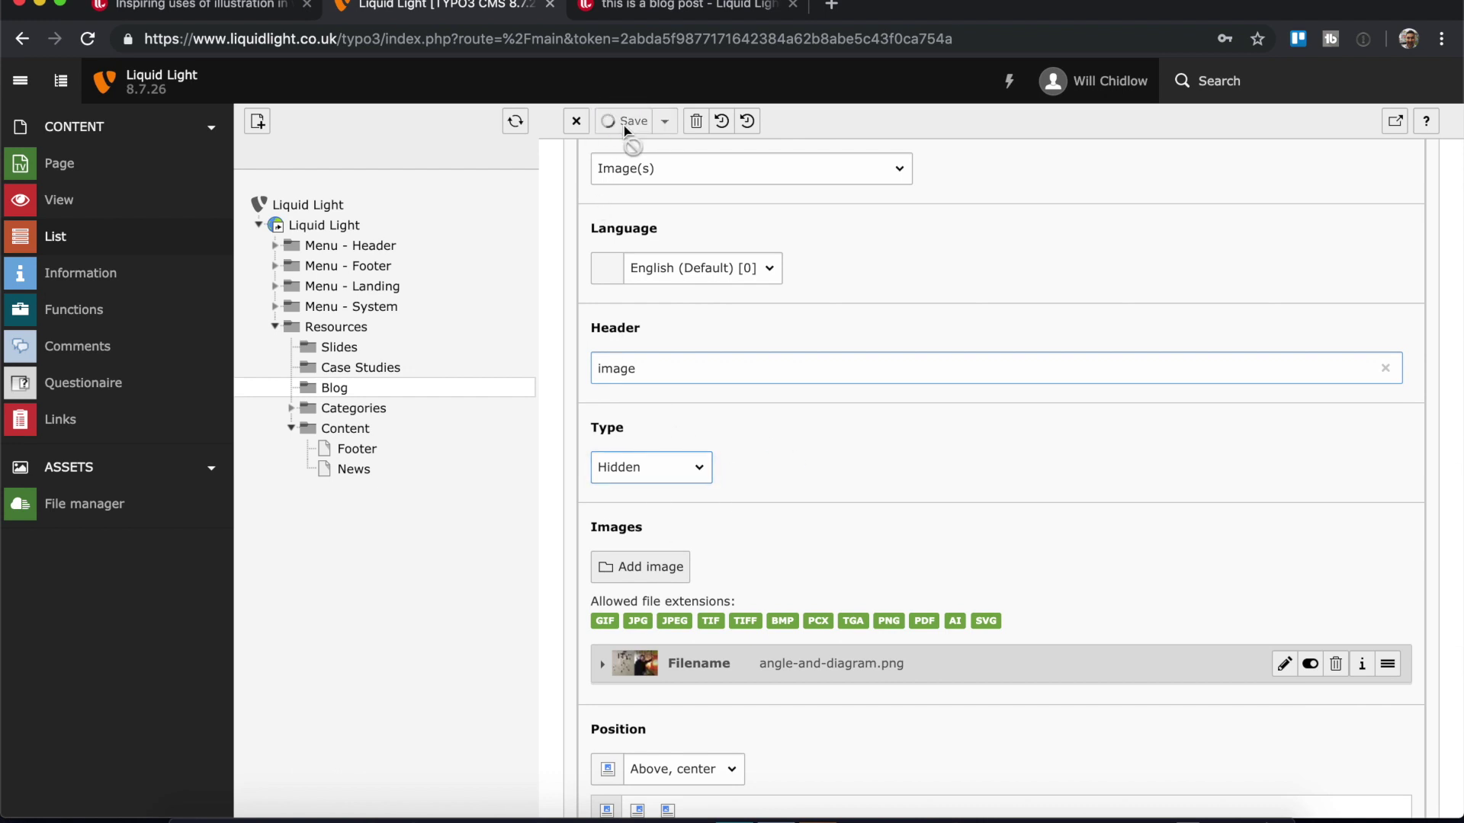
pyautogui.scroll(-5, 747, 492)
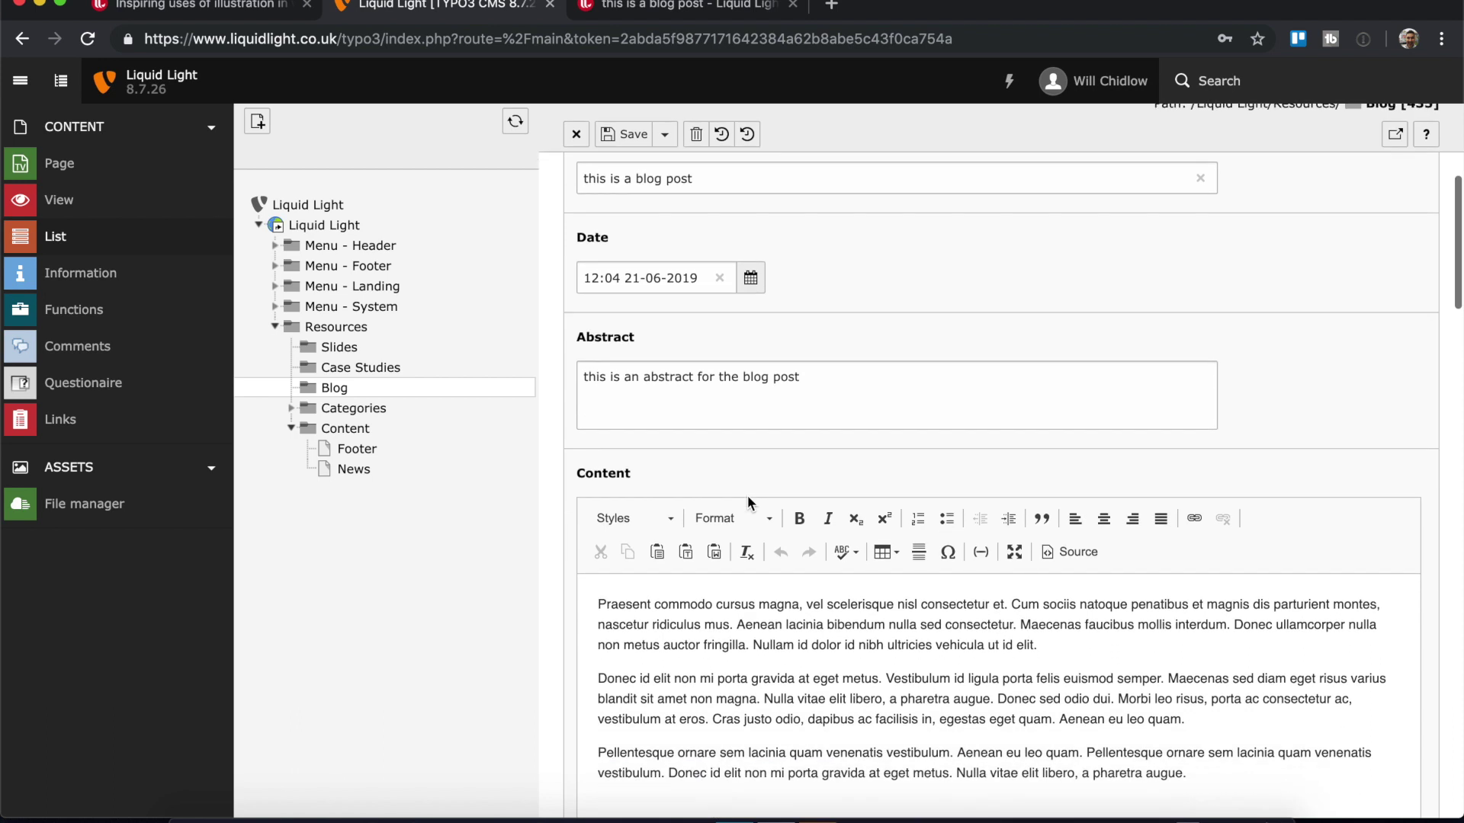
pyautogui.scroll(-8, 747, 496)
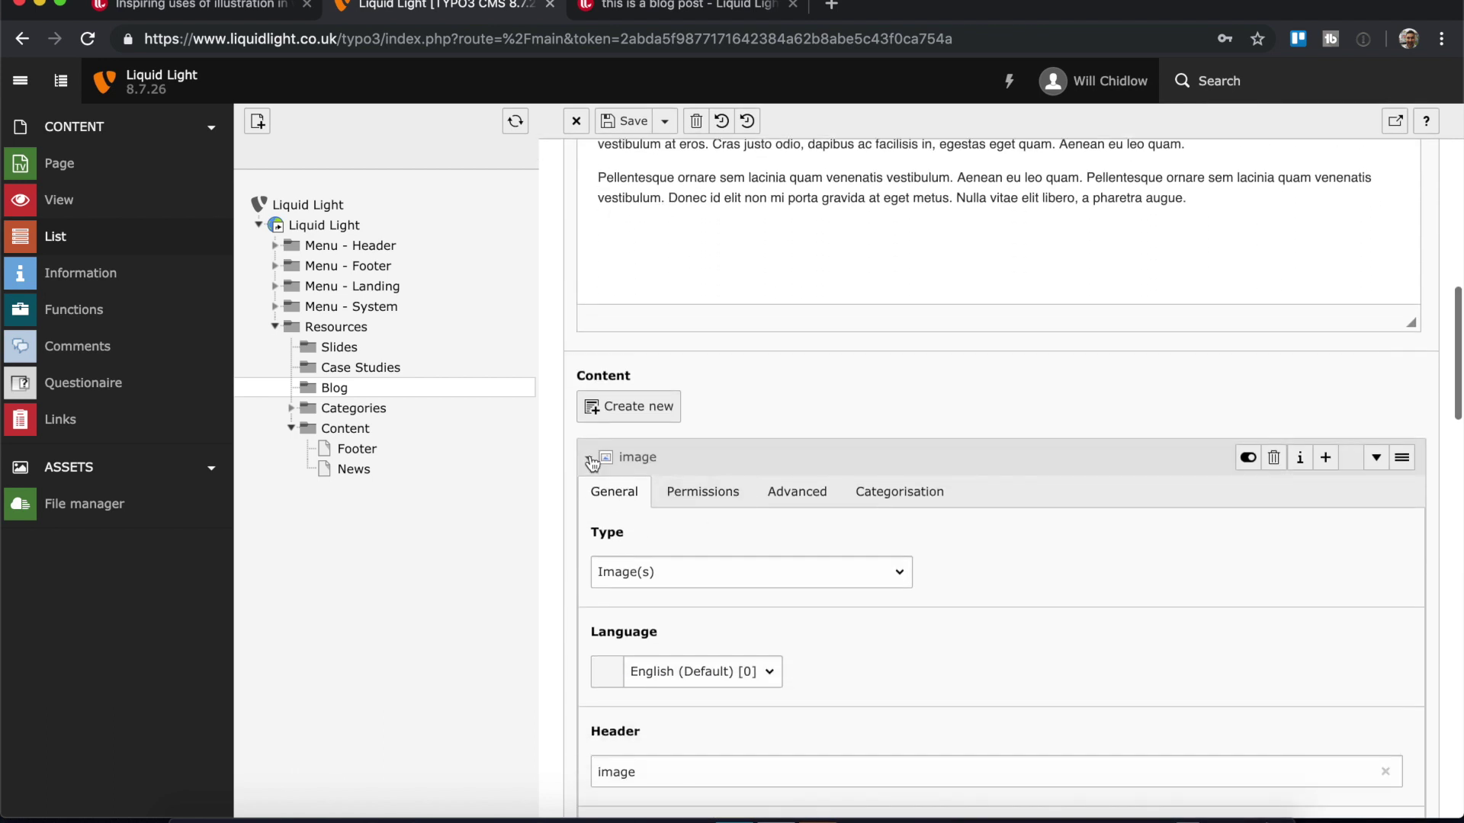
pyautogui.scroll(-4, 745, 450)
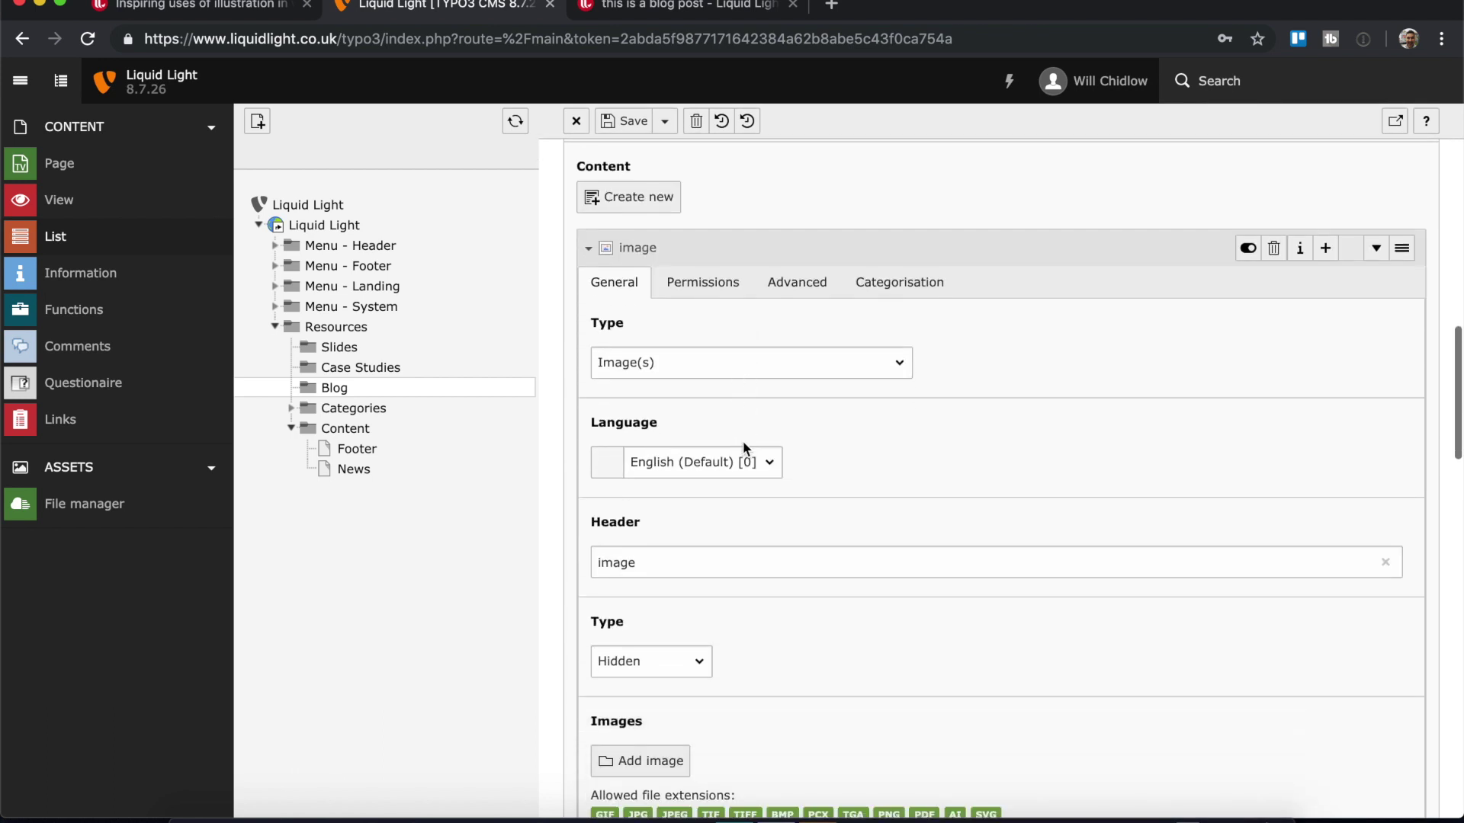
pyautogui.click(590, 252)
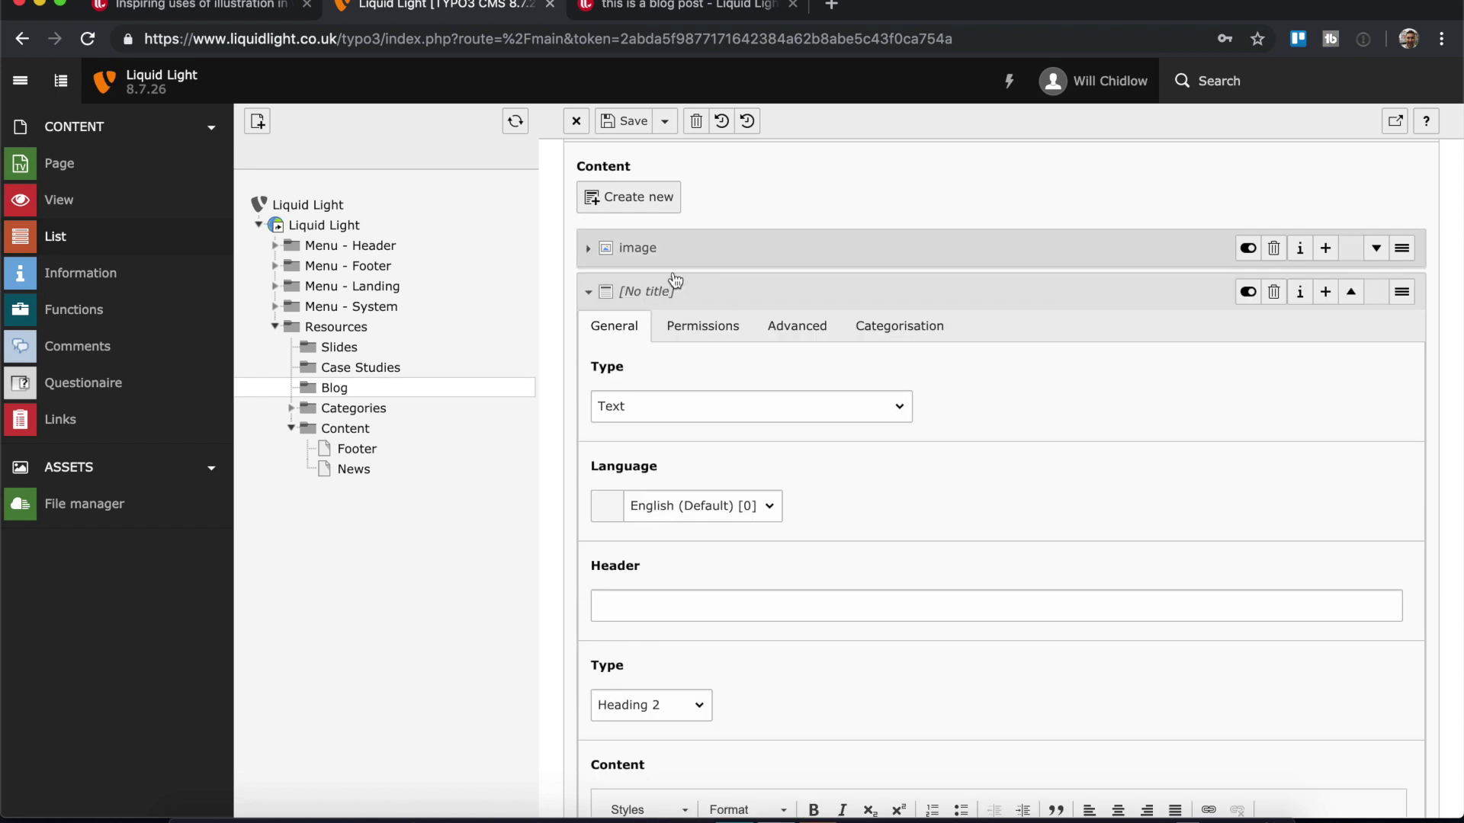
# Expand the untitled Text element and give it the header 'this is a heading'.
pyautogui.click(595, 292)
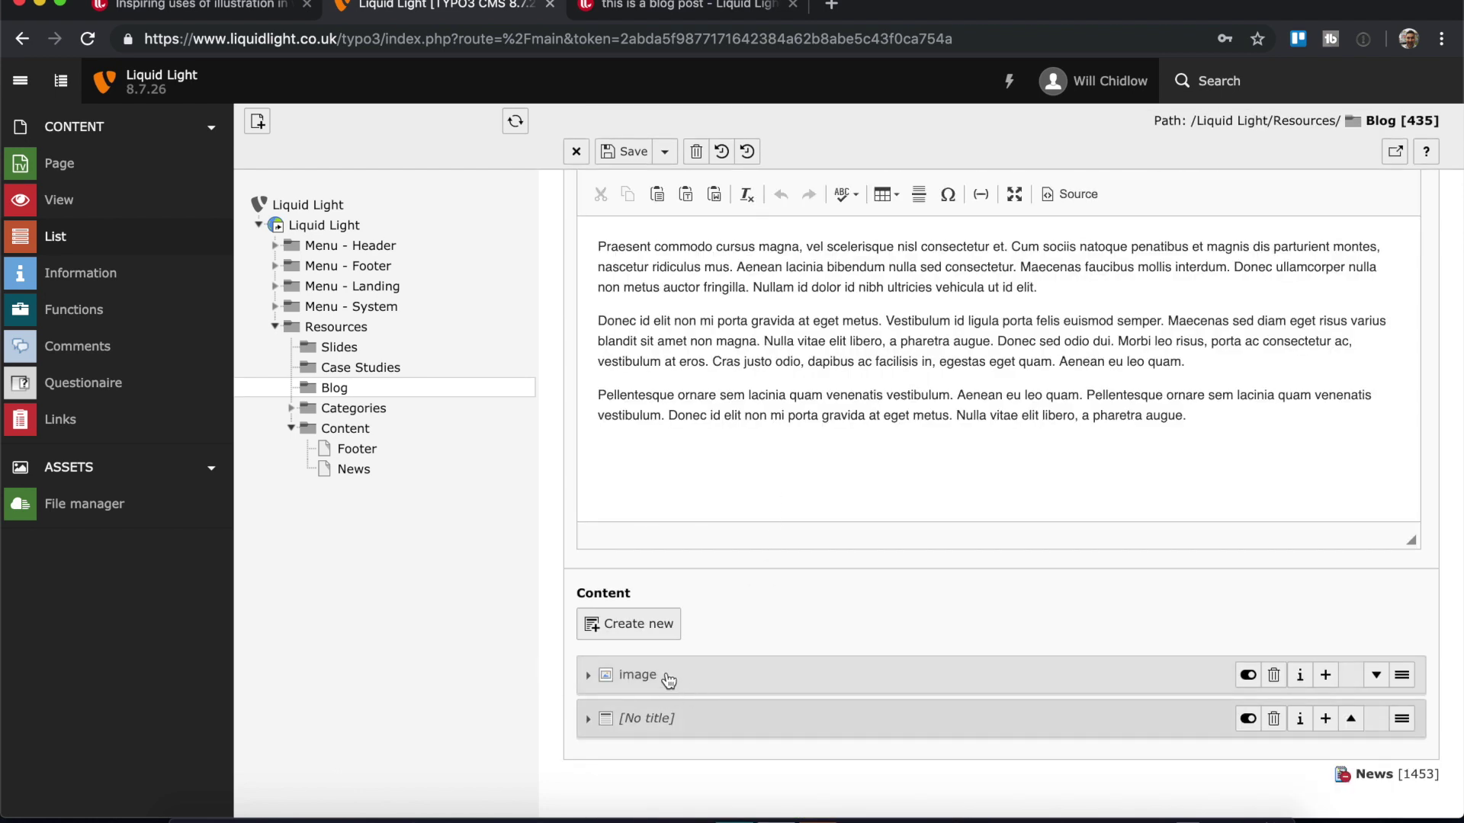
pyautogui.click(588, 720)
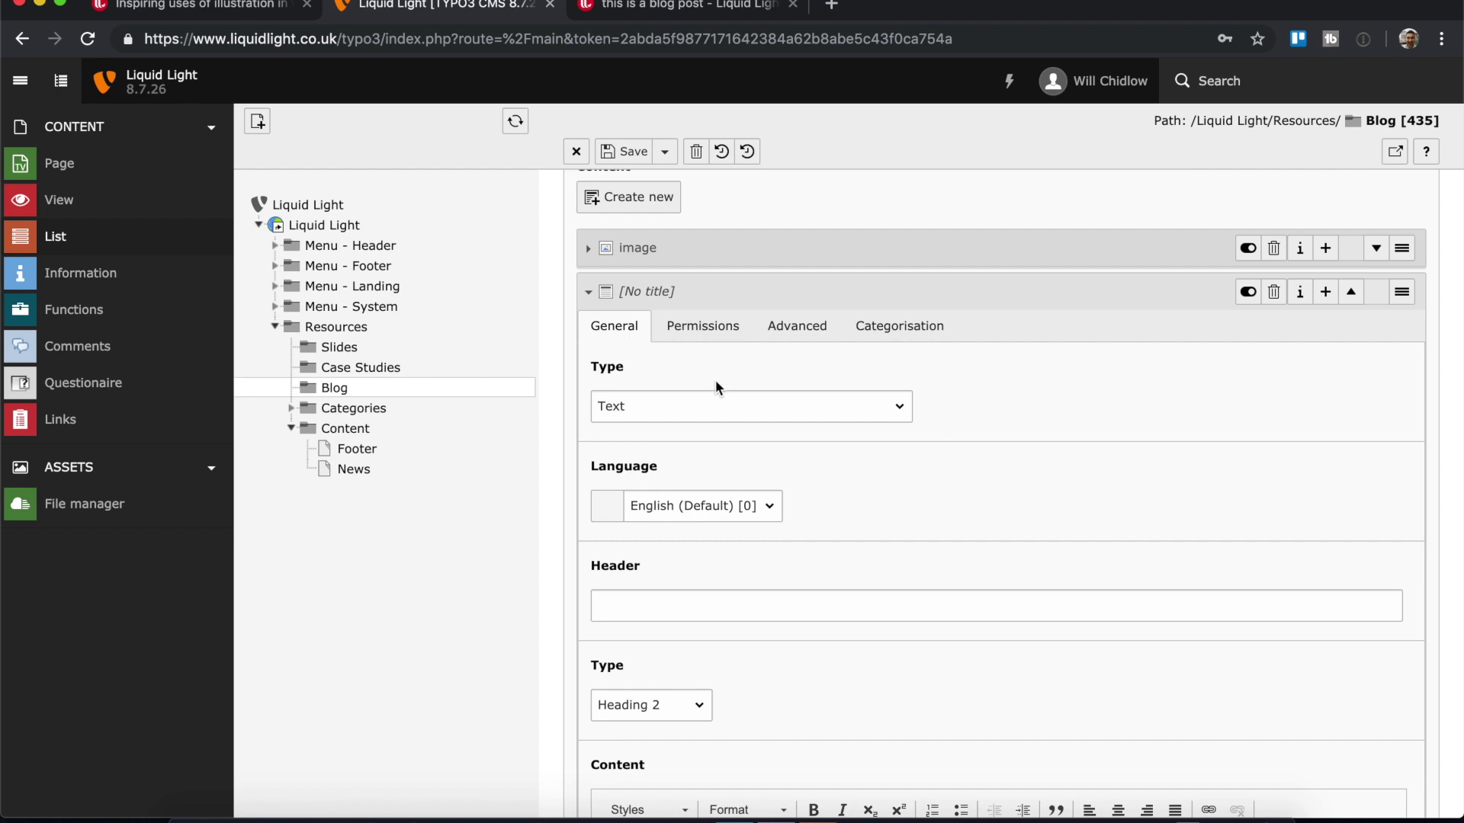
pyautogui.scroll(-3, 773, 519)
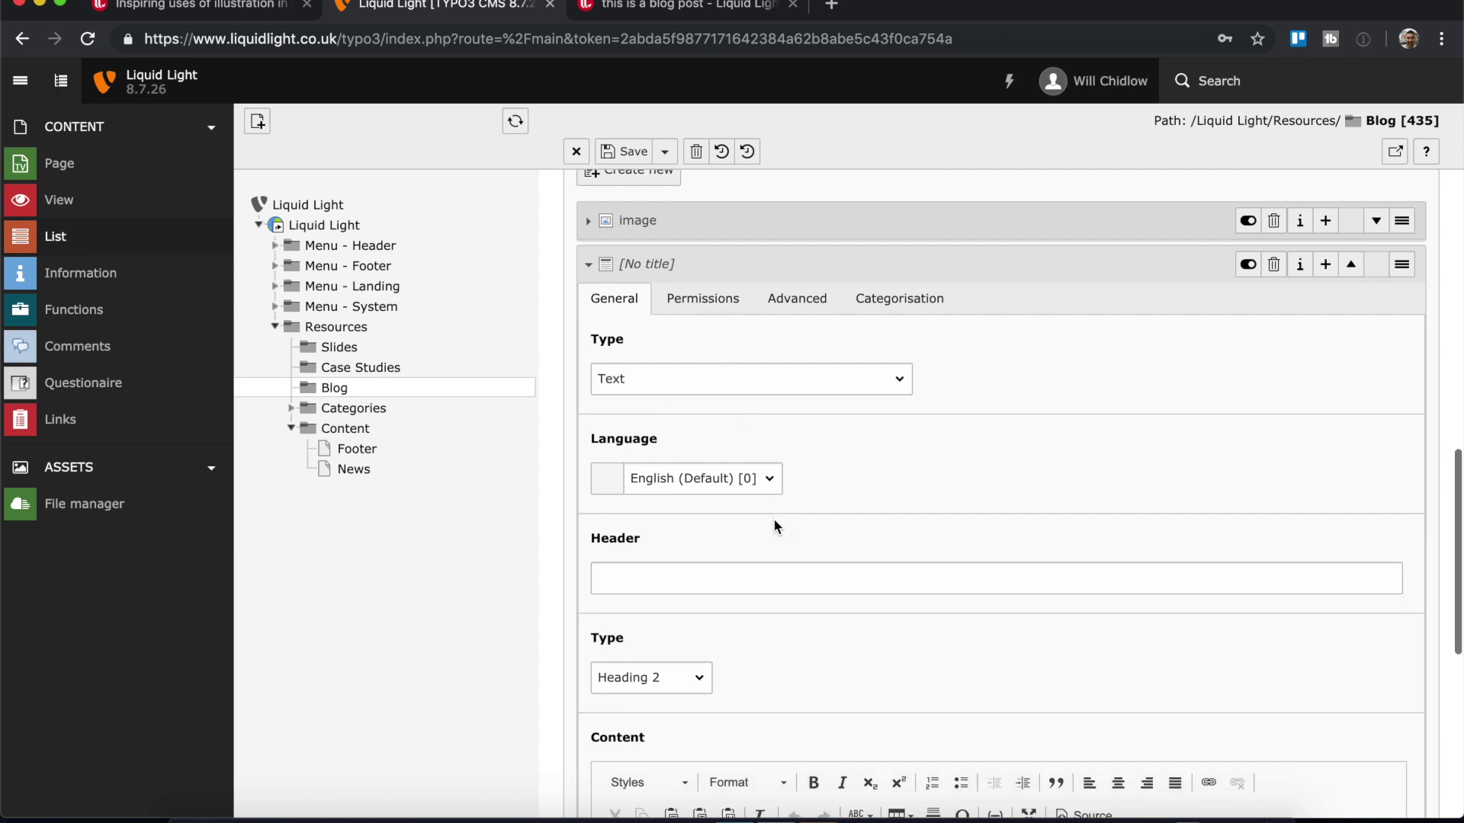
pyautogui.scroll(-3, 775, 526)
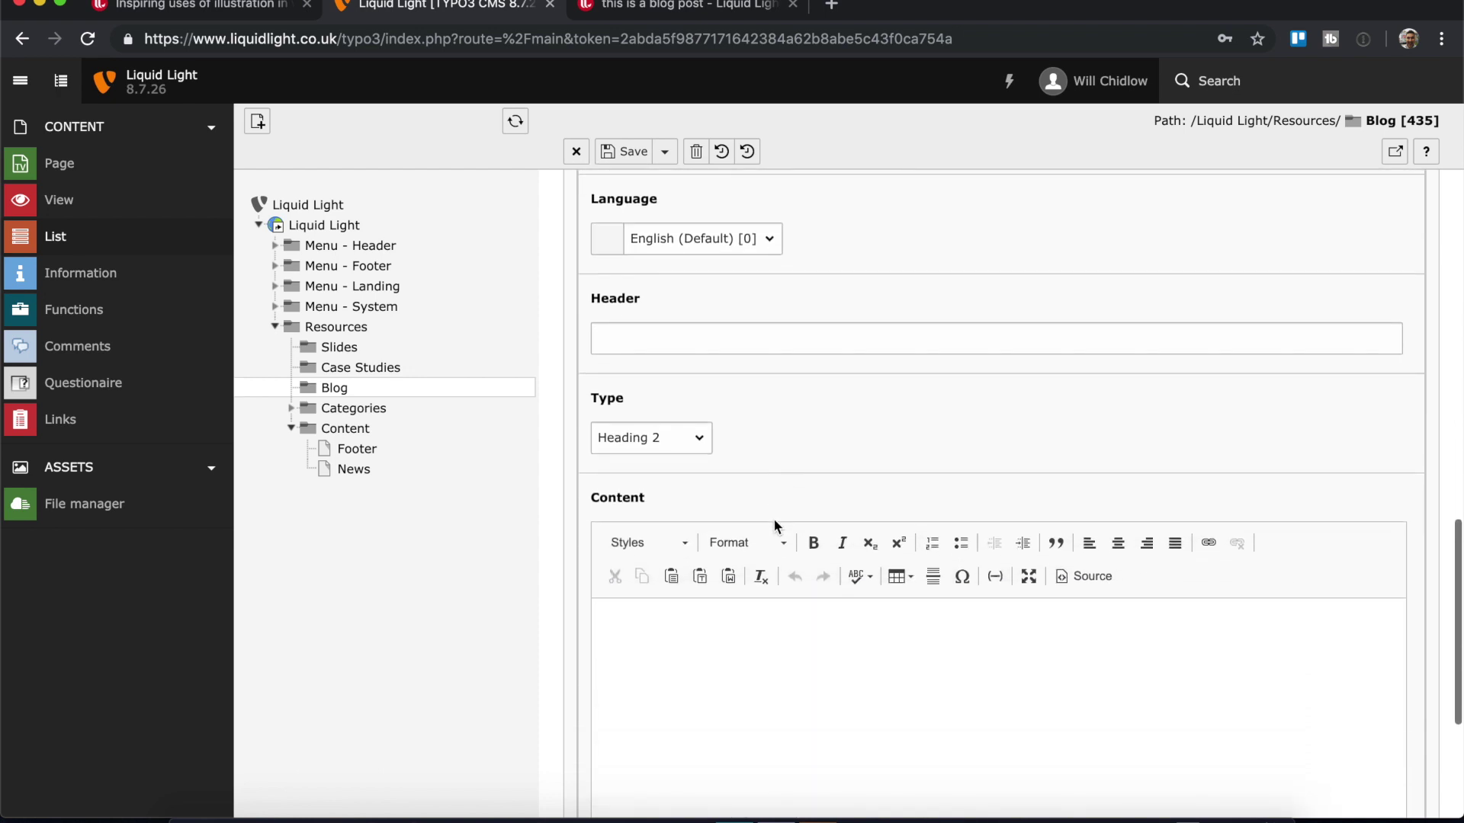
pyautogui.click(799, 328)
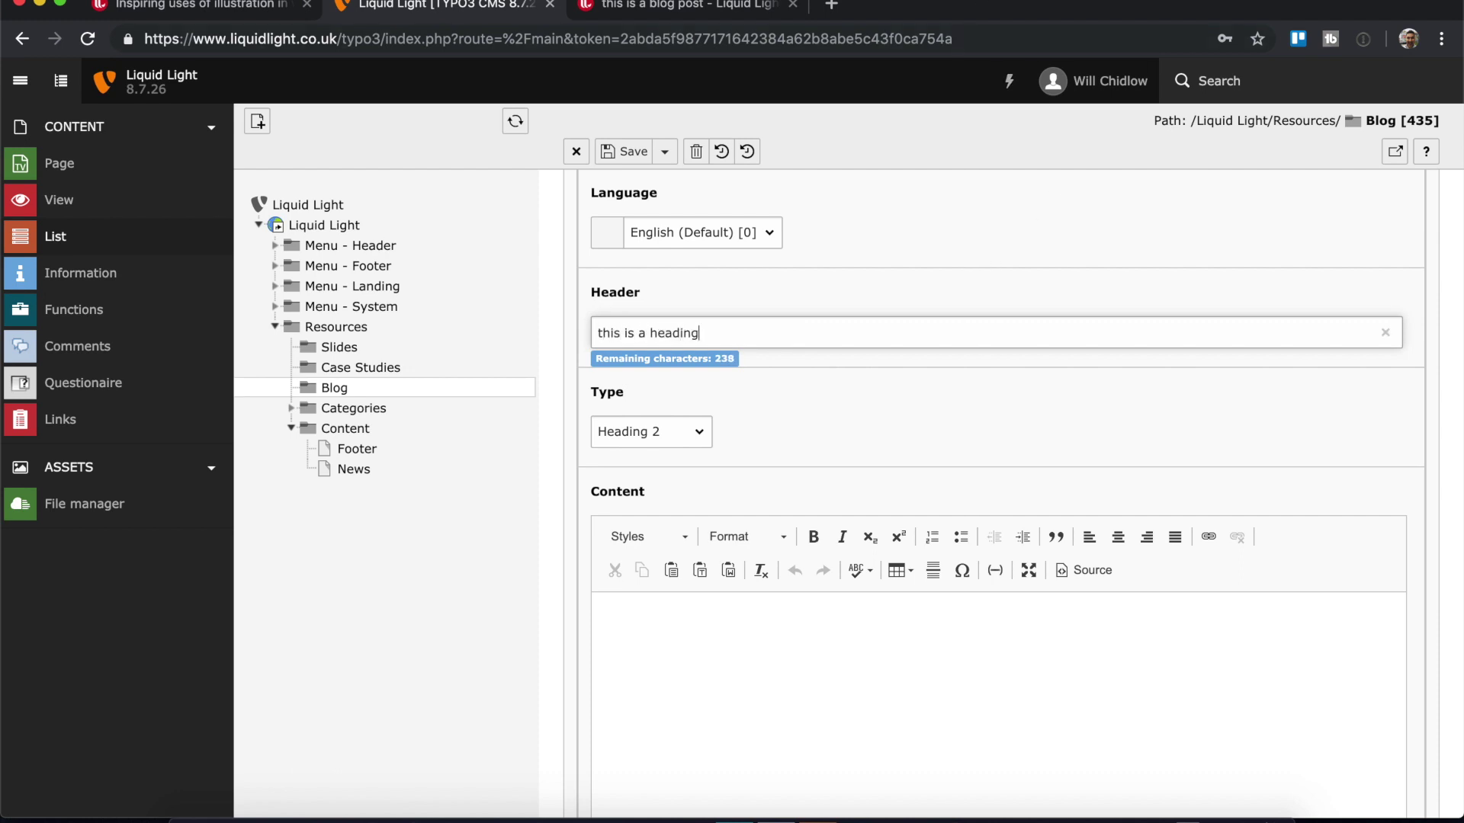
pyautogui.click(997, 85)
# Paste a lorem ipsum paragraph as the body text, then save and view the page.
pyautogui.click(738, 670)
pyautogui.write('Aenean lacinia bibendum nulla sed consectetur. Vivamus sagittis lacus vel augue laoreet rutrum faucibus dolor auctor. Aenean eu leo quam. Pellentesque ornare sem lacinia quam venenatis vestibulum. Vivamus sagittis lacus vel augue laoreet rutrum faucibus dolor auctor. Lorem ipsum dolor sit amet, consectetur adipiscing elit.')
pyautogui.scroll(-5, 737, 669)
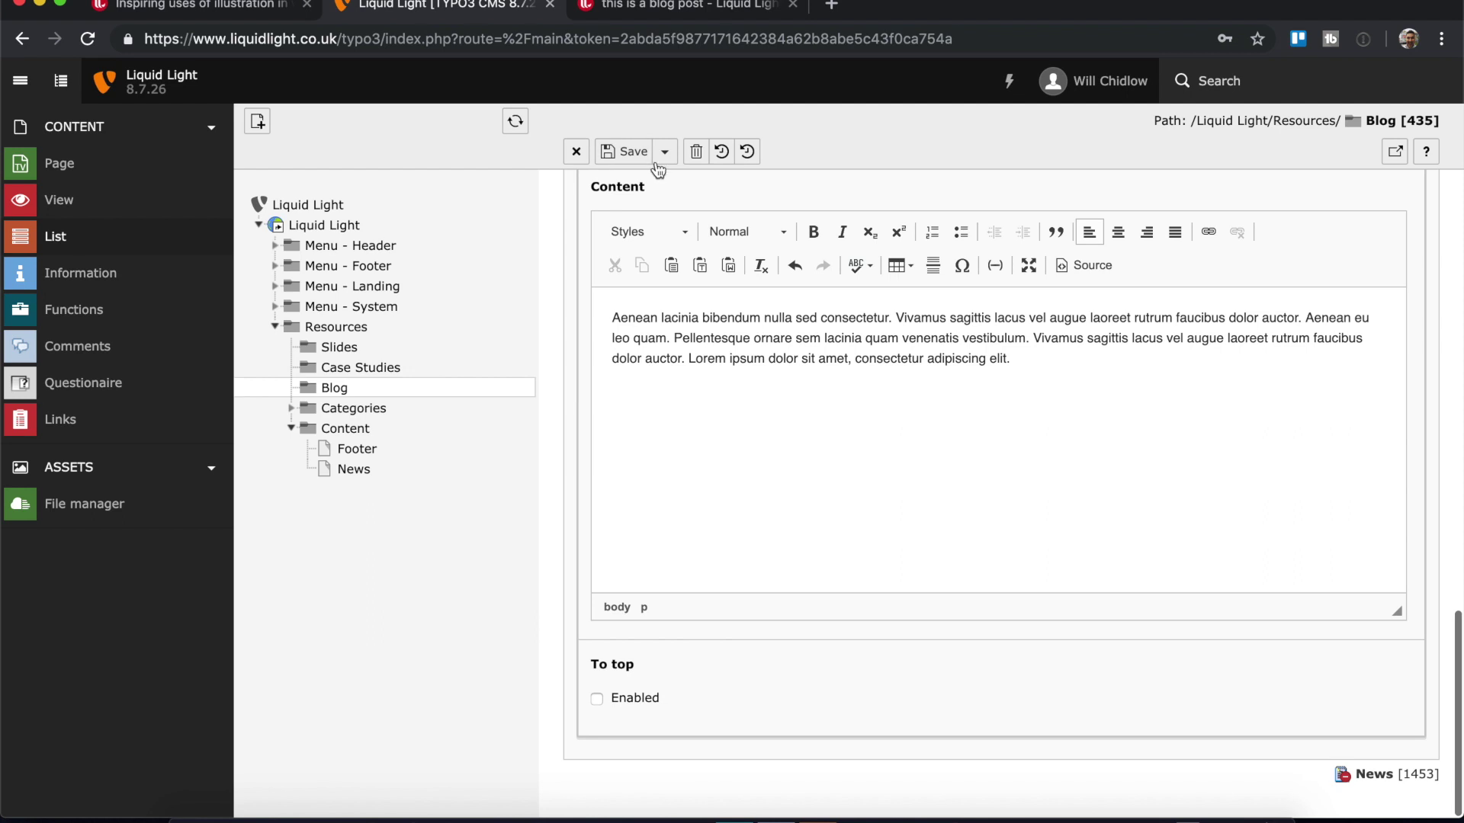
pyautogui.click(664, 152)
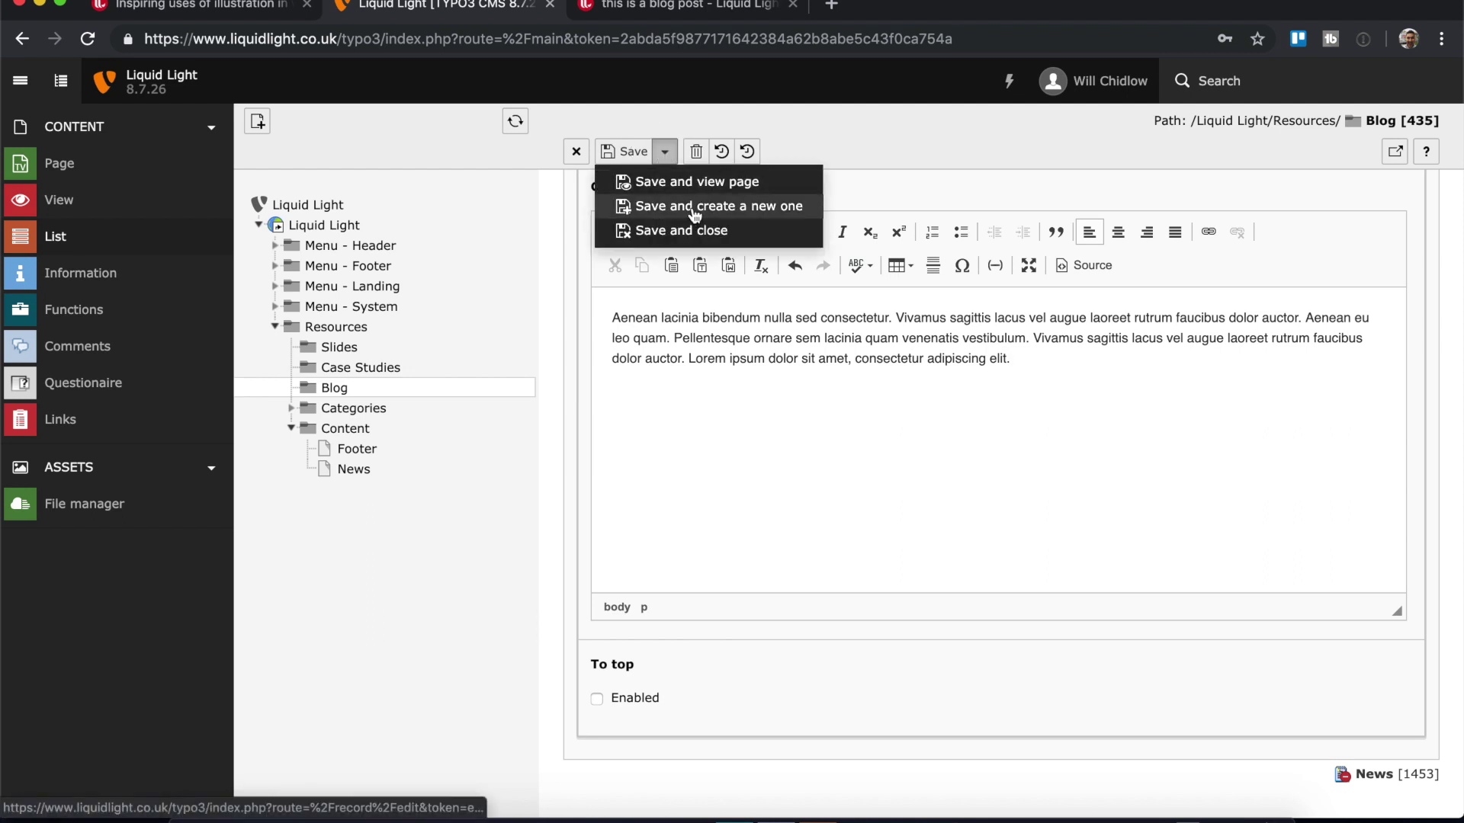
pyautogui.click(670, 183)
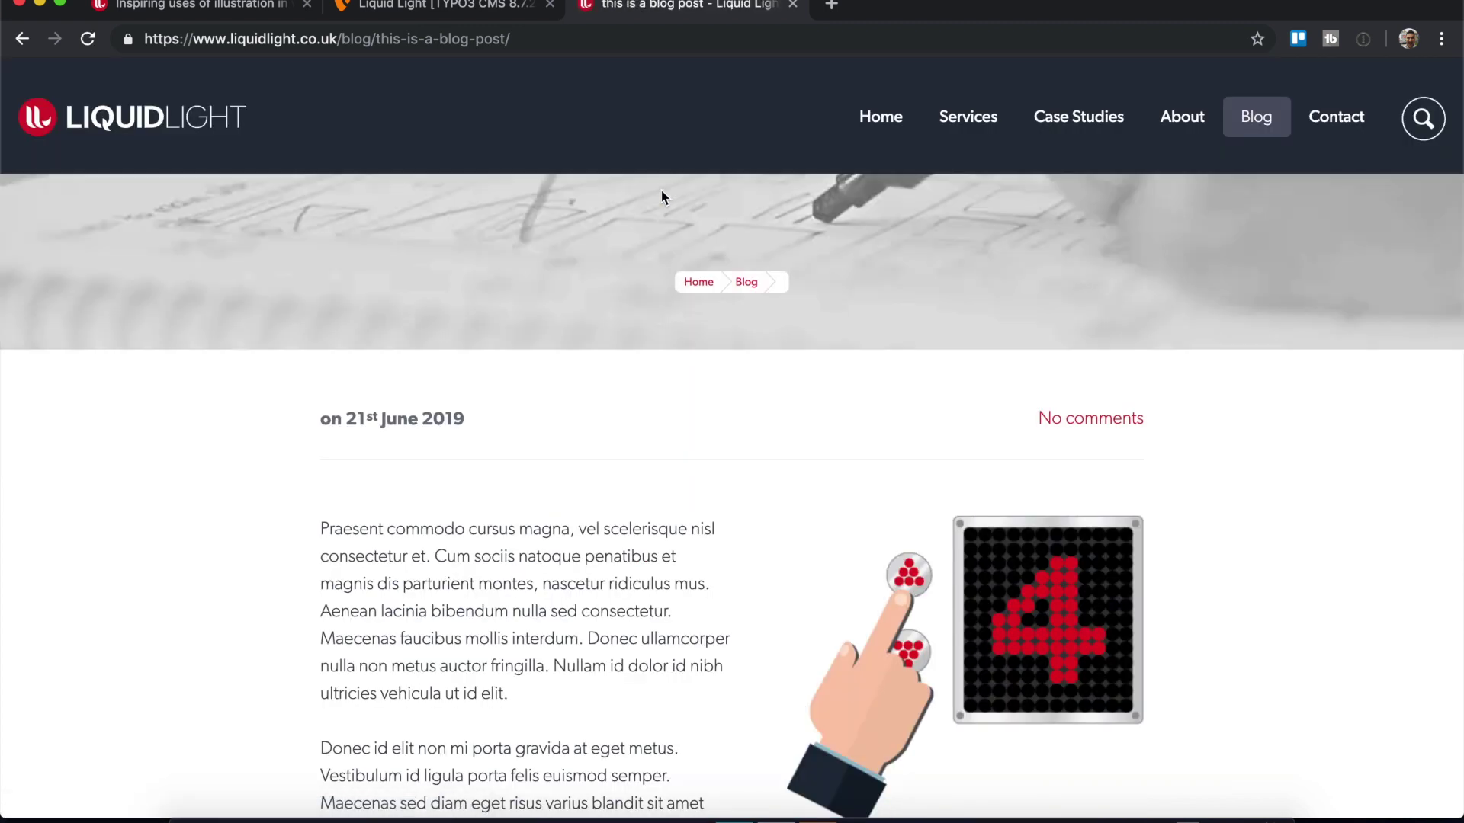
# Check the 'this is a heading' block below the photos on the live post, then return to TYPO3.
pyautogui.scroll(-8, 660, 189)
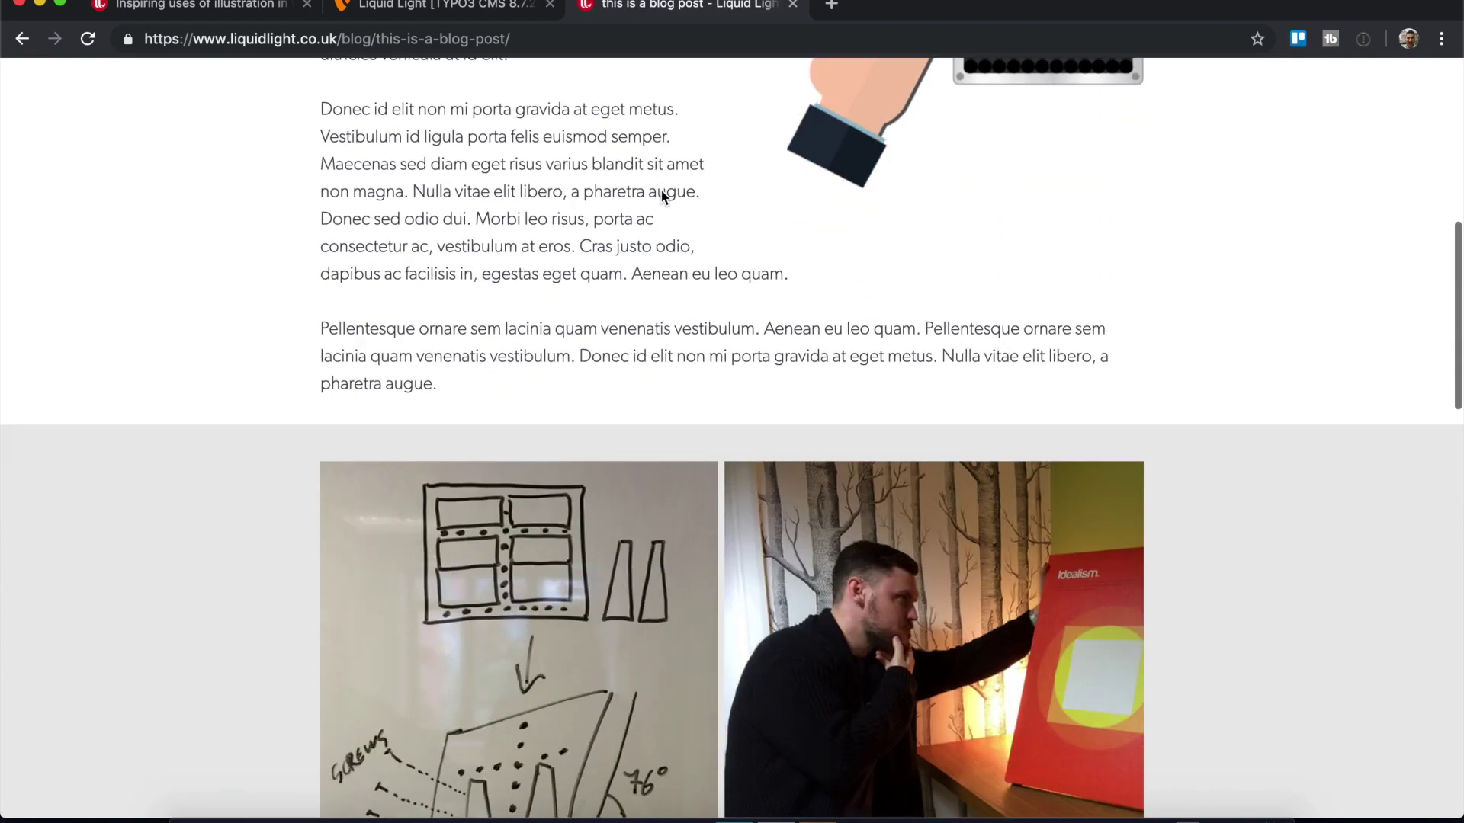
pyautogui.scroll(-8, 661, 196)
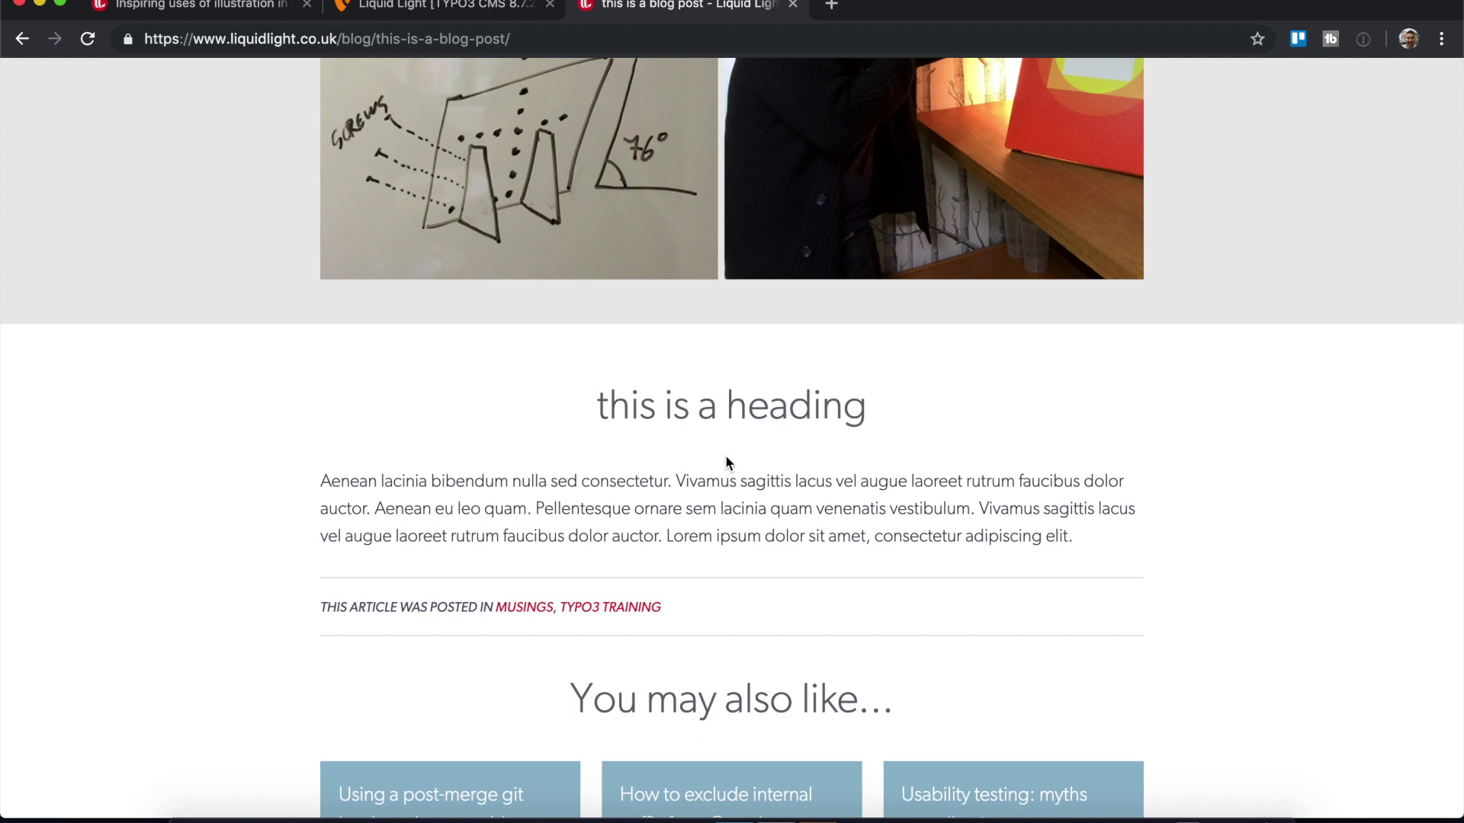
pyautogui.scroll(7, 728, 454)
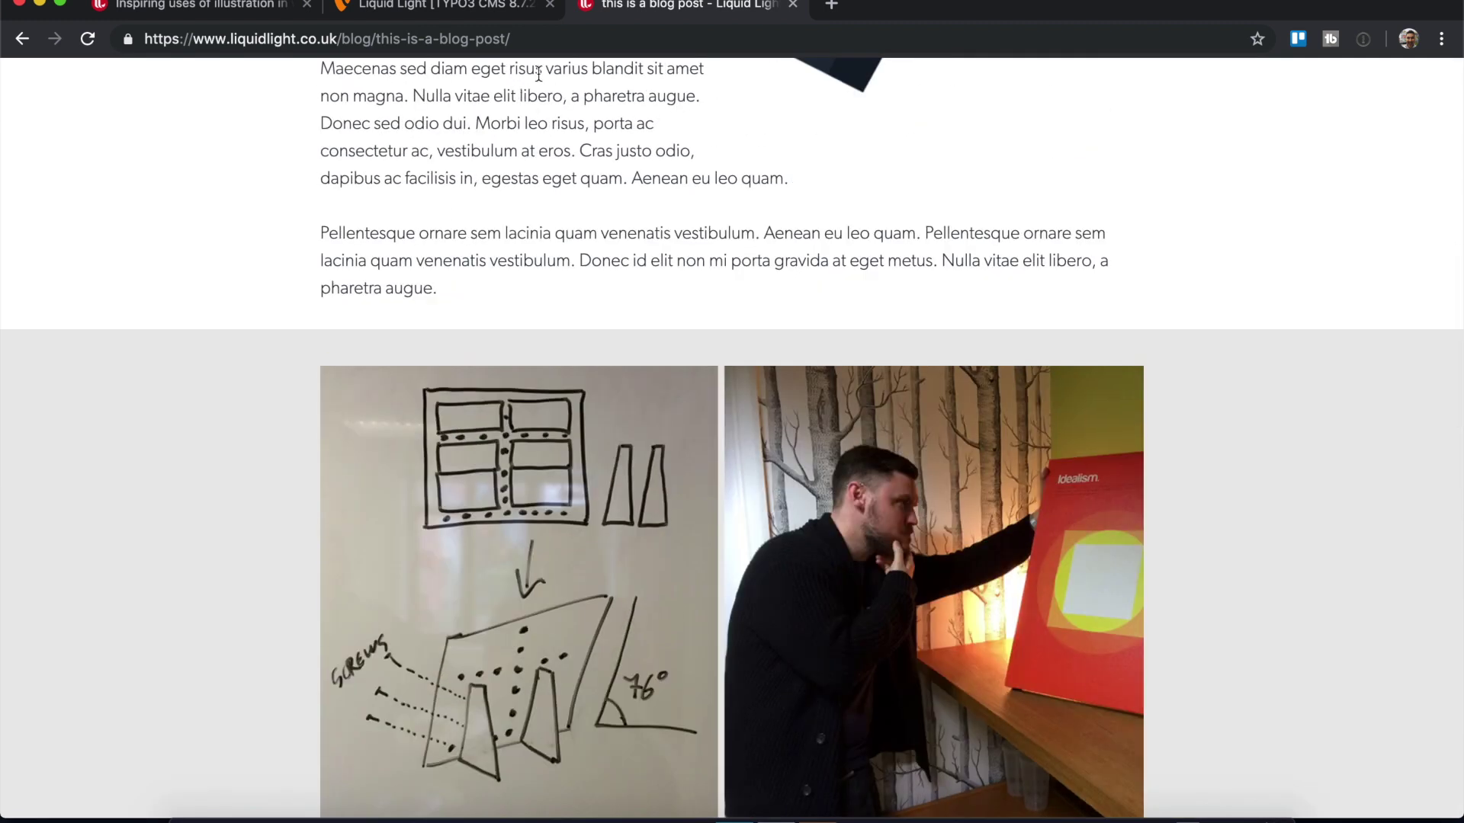
pyautogui.scroll(-8, 589, 288)
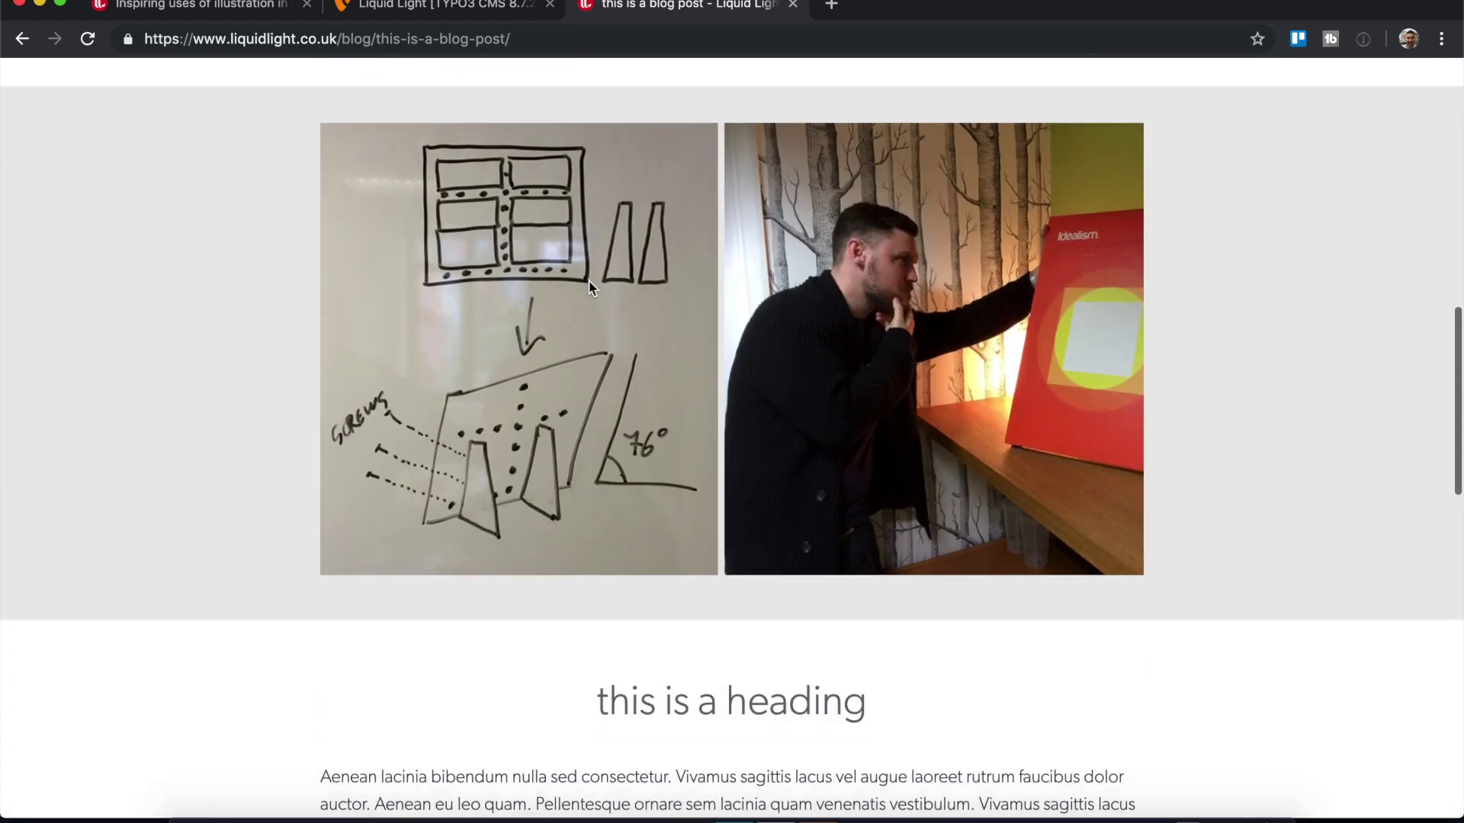
pyautogui.scroll(5, 589, 286)
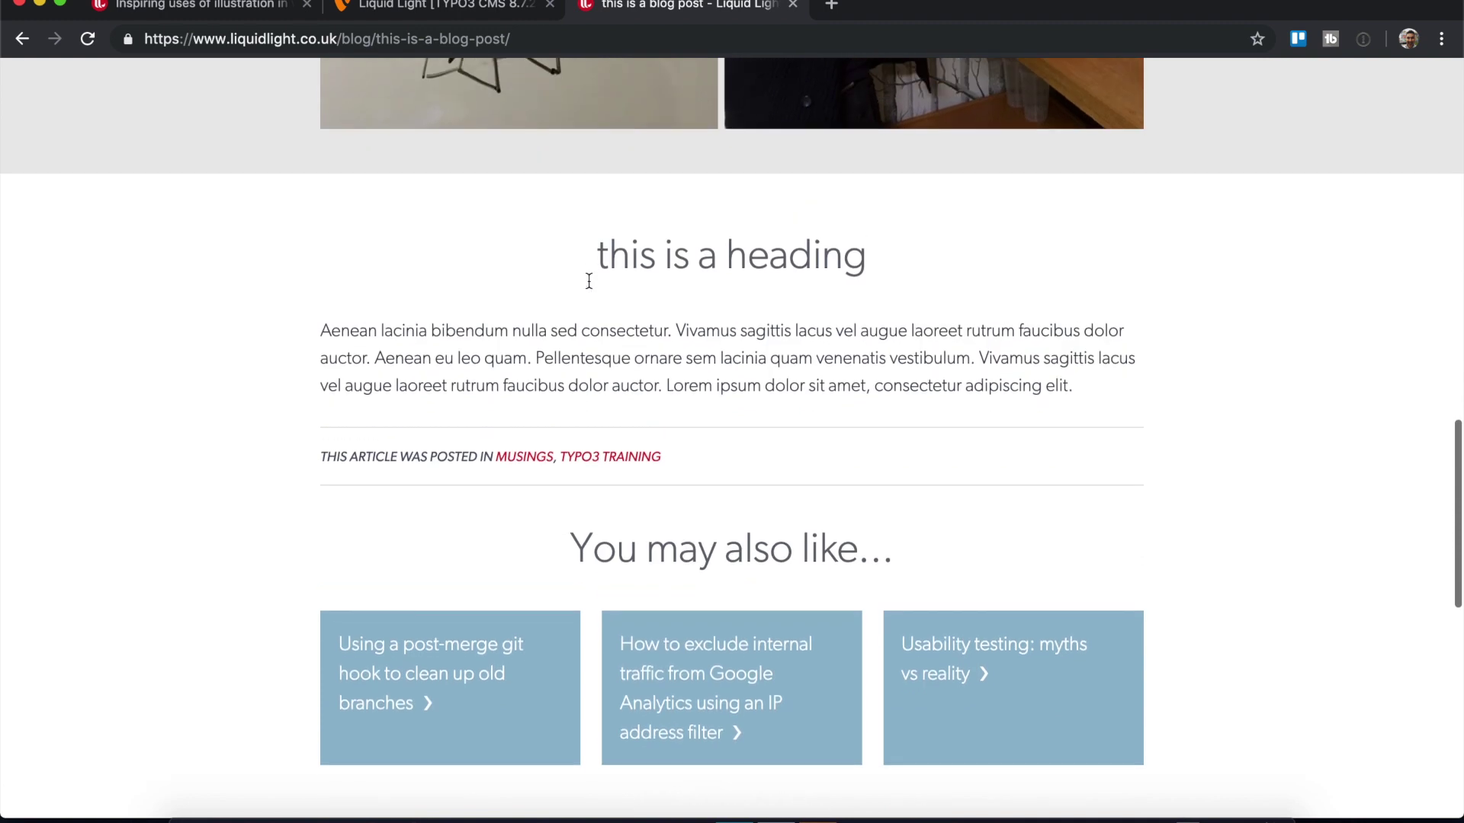
pyautogui.scroll(2, 588, 288)
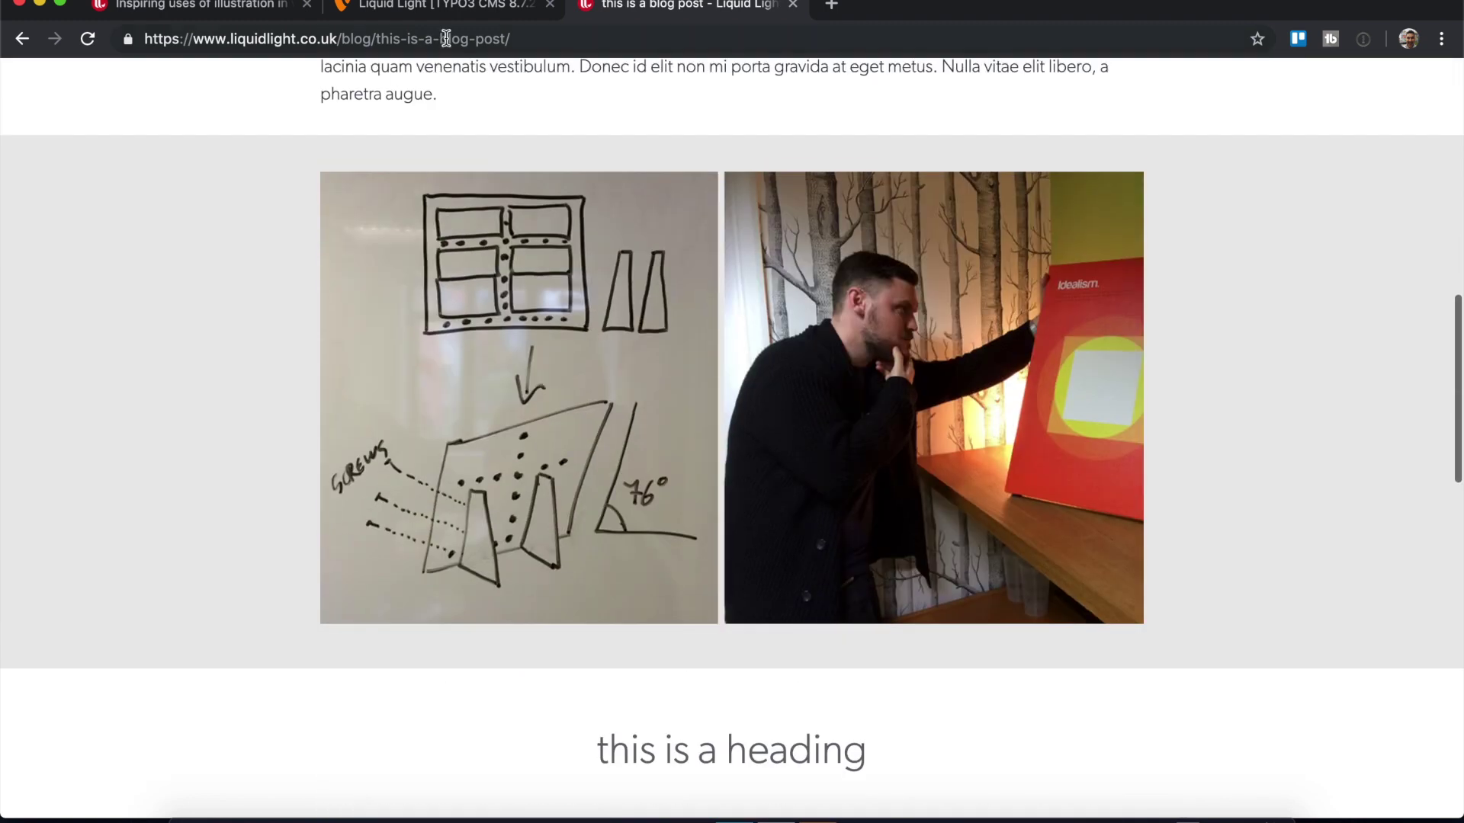
pyautogui.click(448, 8)
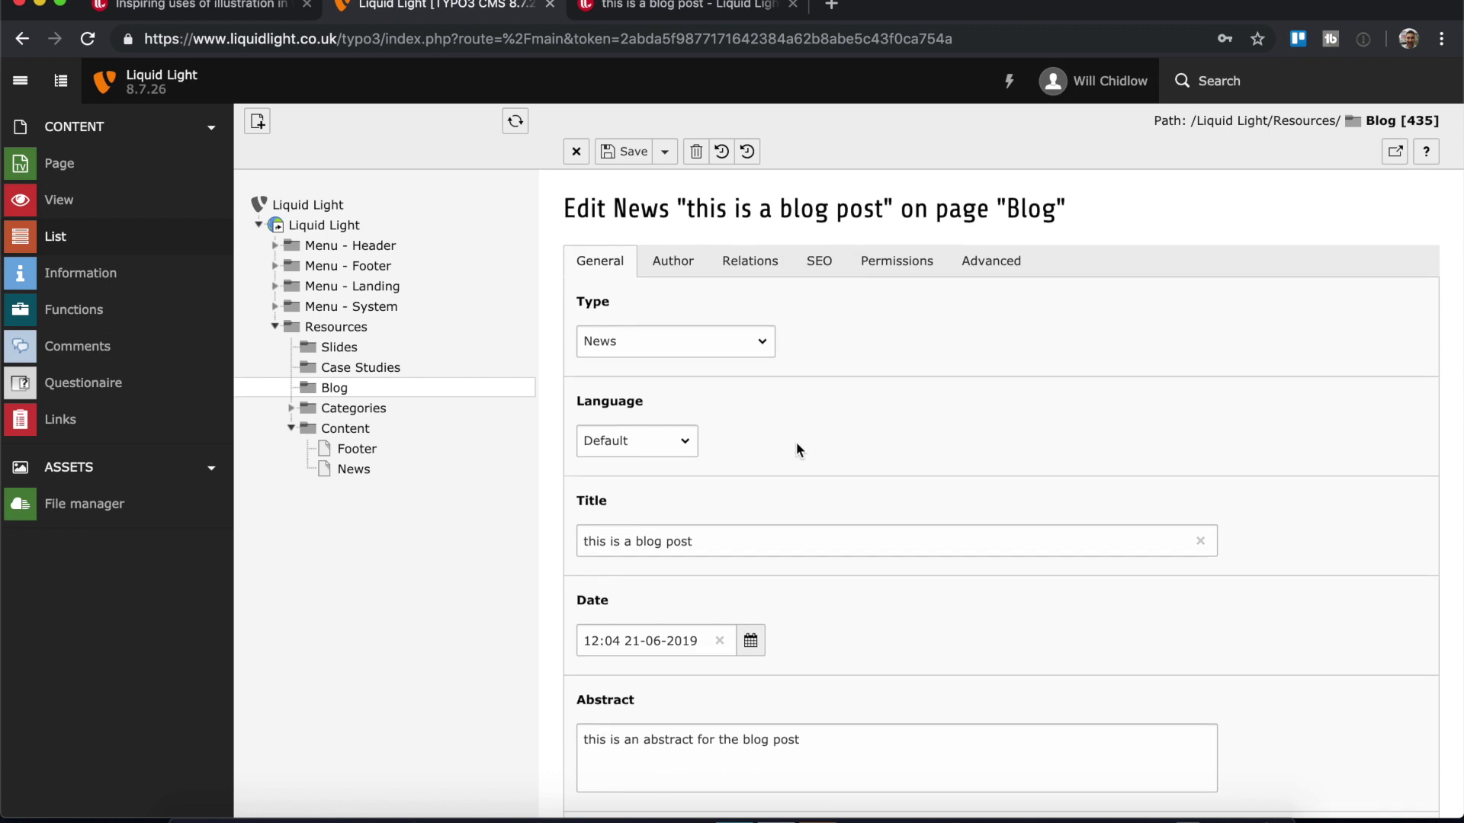
# Collapse 'this is a heading' and add a third content element of type Text with image(s).
pyautogui.scroll(-12, 796, 441)
pyautogui.scroll(-2, 796, 441)
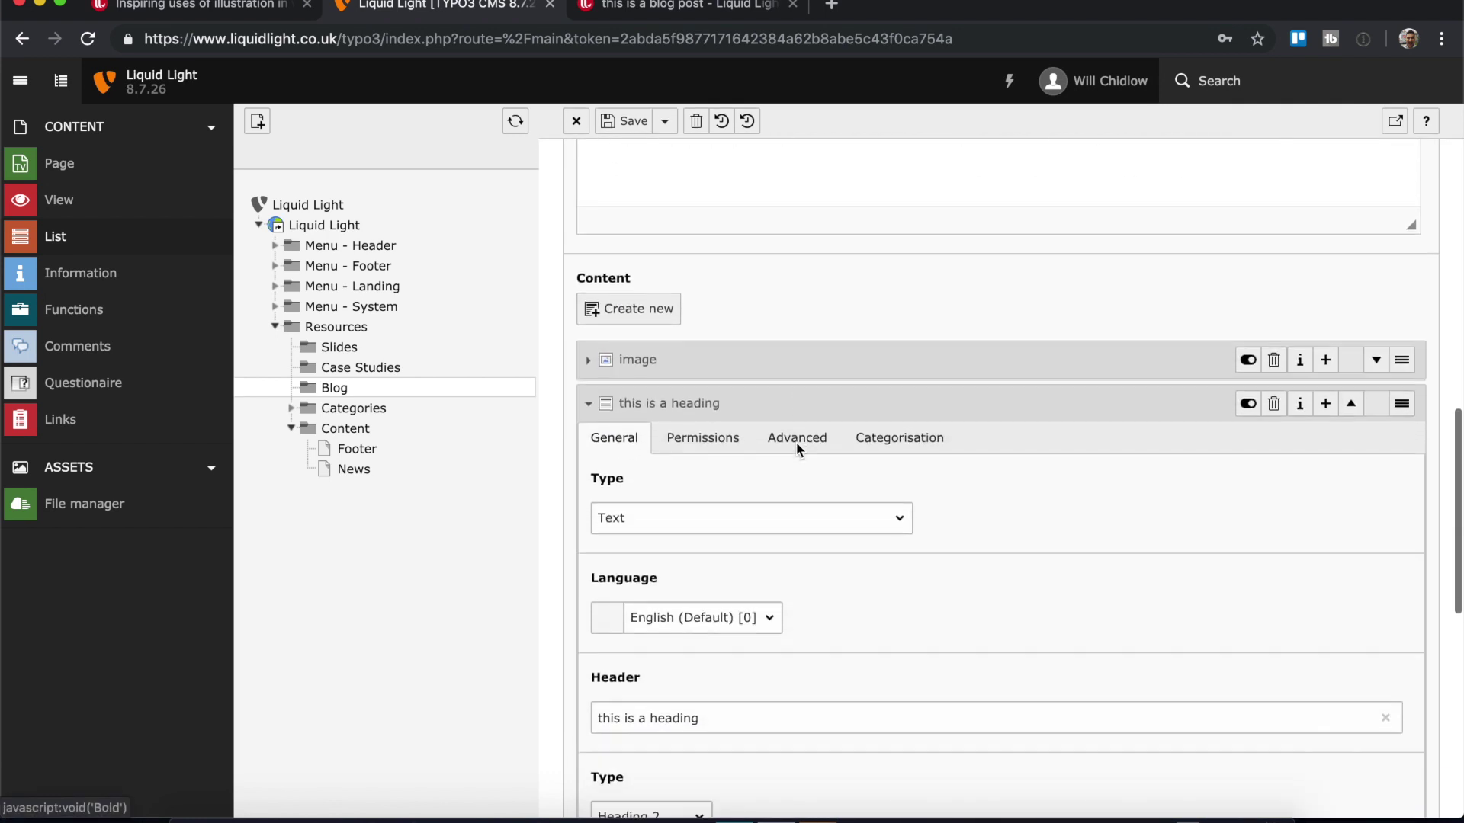
pyautogui.click(589, 404)
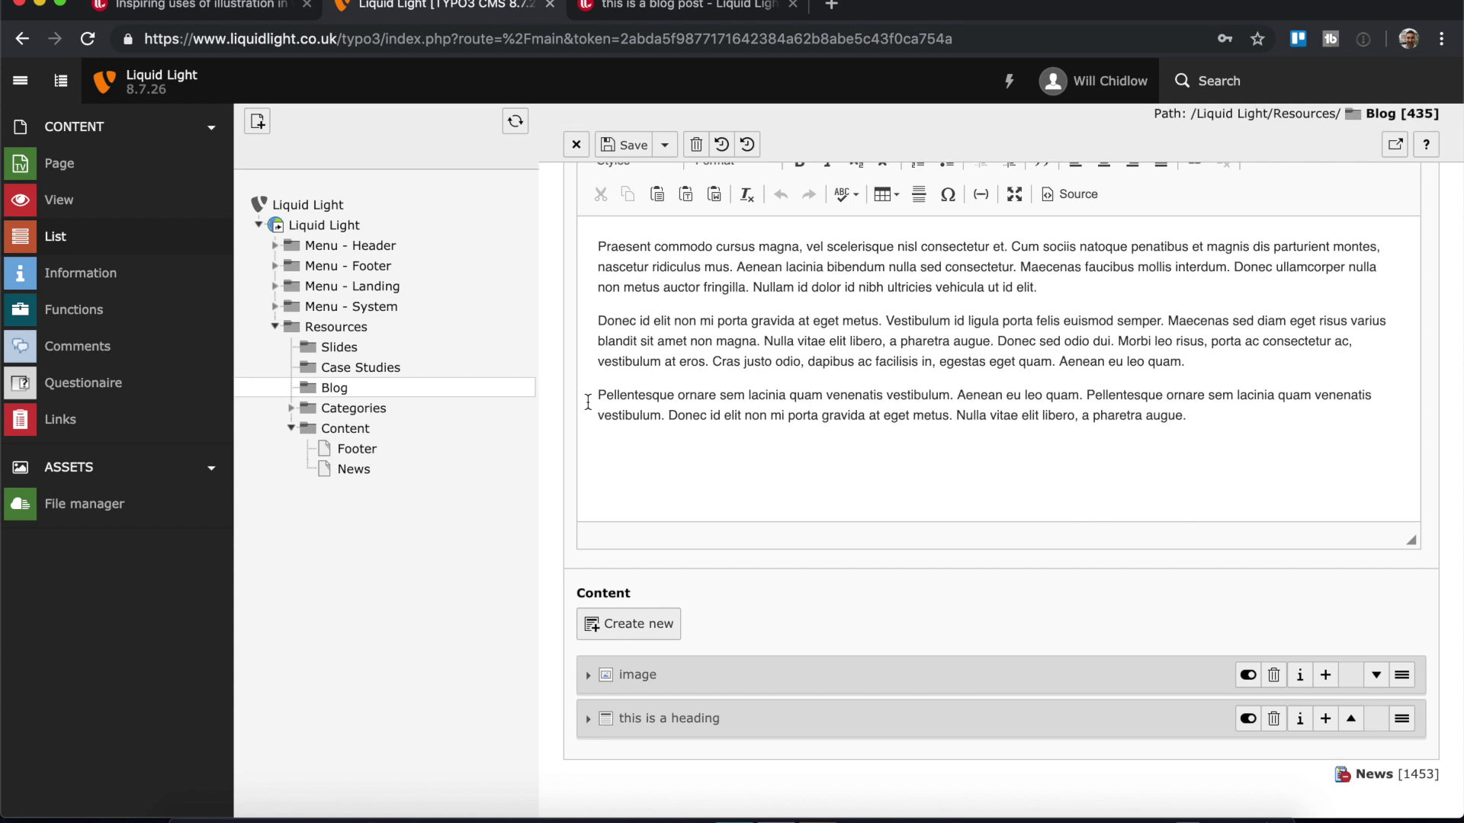
pyautogui.click(632, 626)
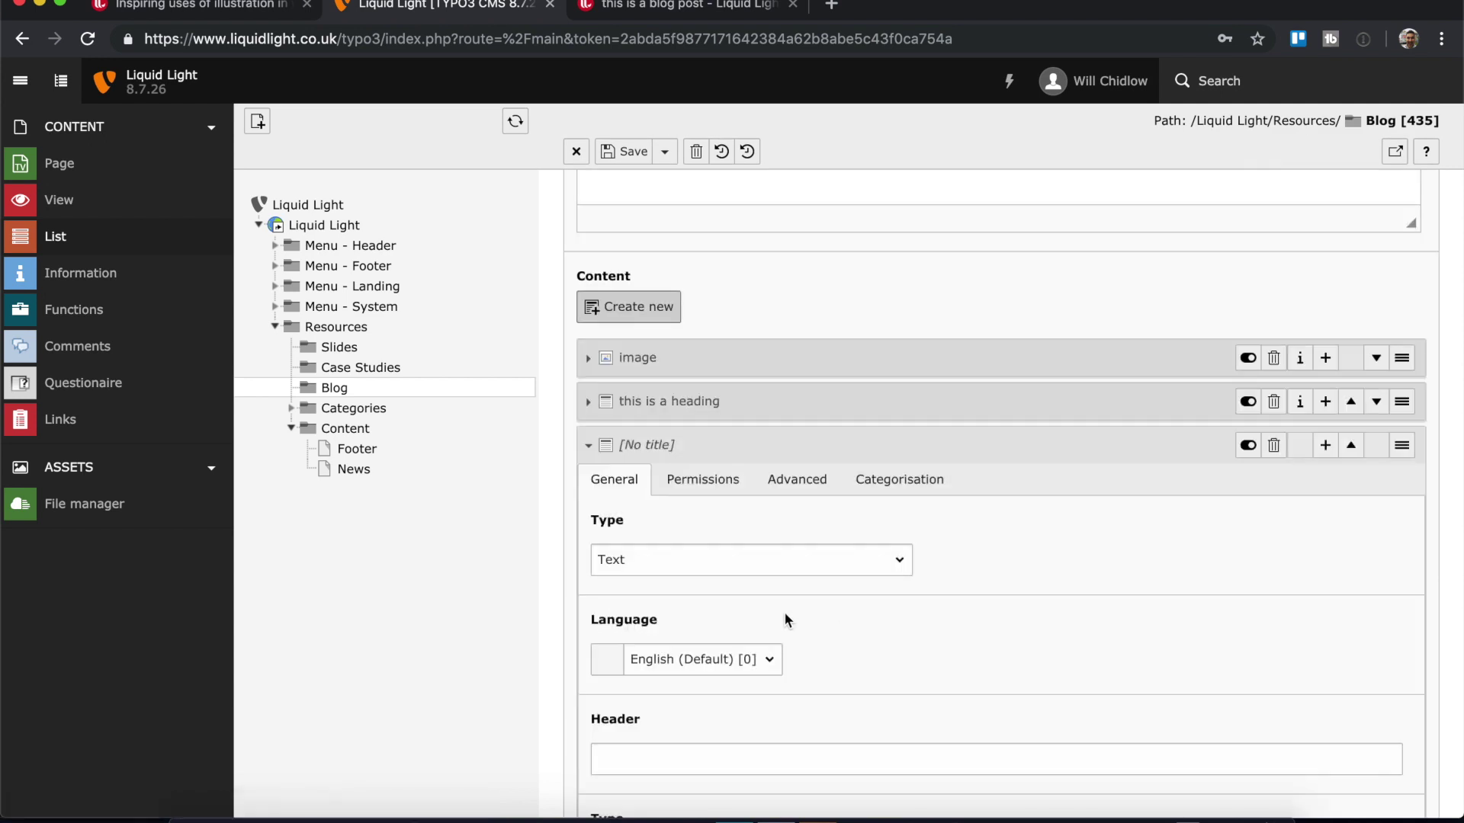
pyautogui.scroll(-1, 786, 613)
pyautogui.scroll(-3, 783, 616)
pyautogui.click(713, 317)
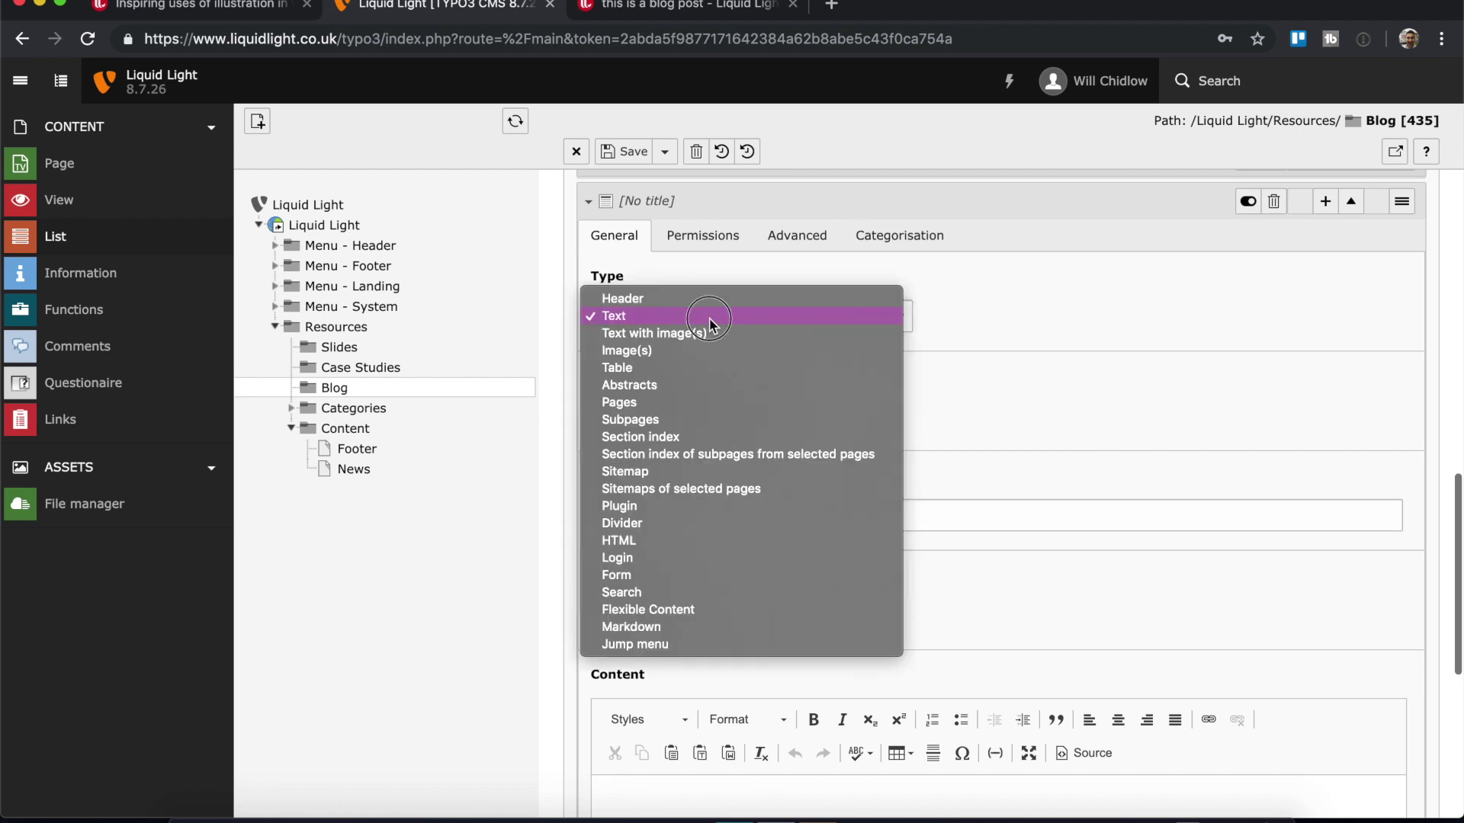
pyautogui.click(714, 333)
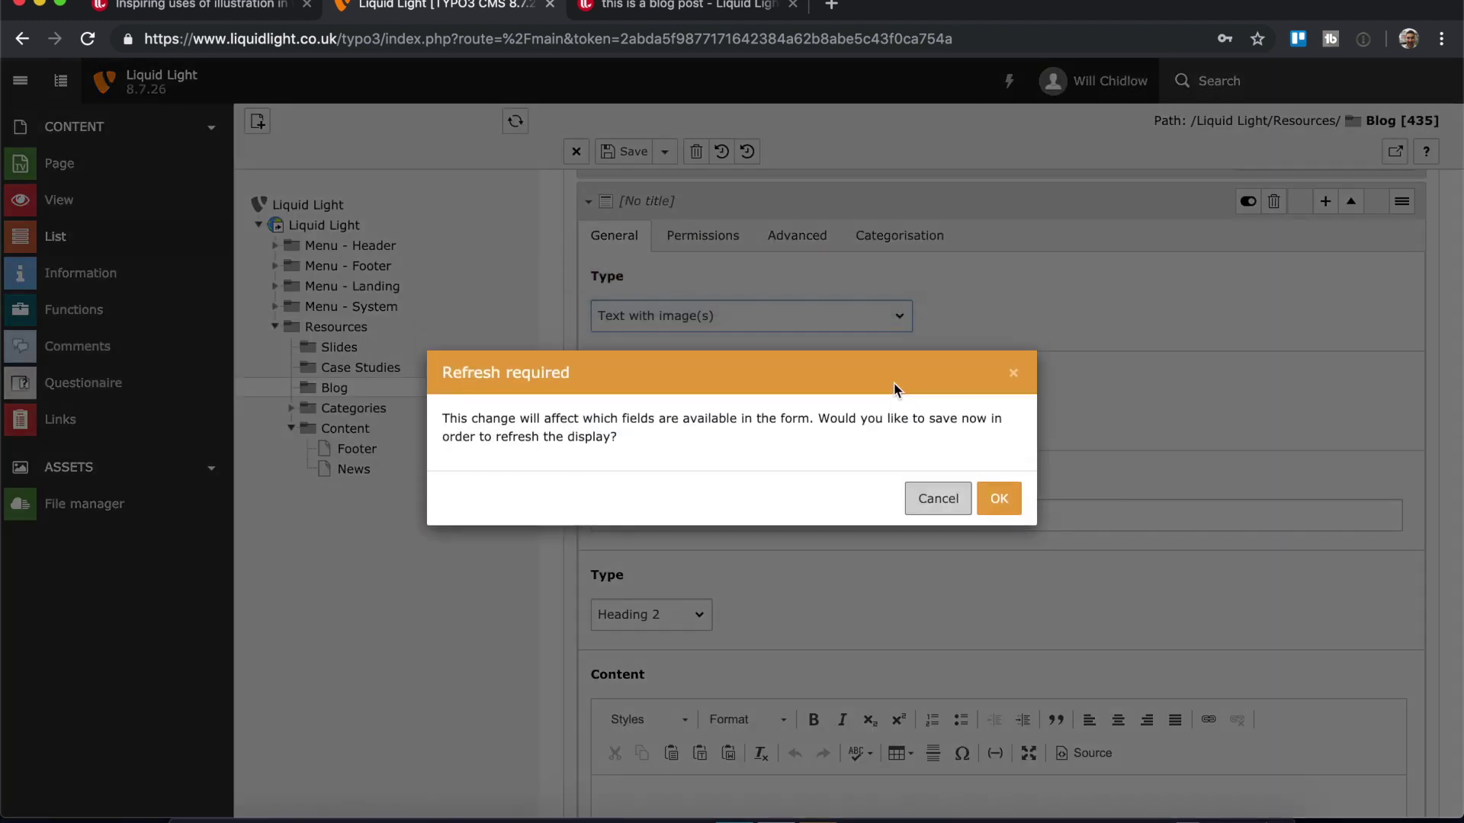
pyautogui.click(998, 497)
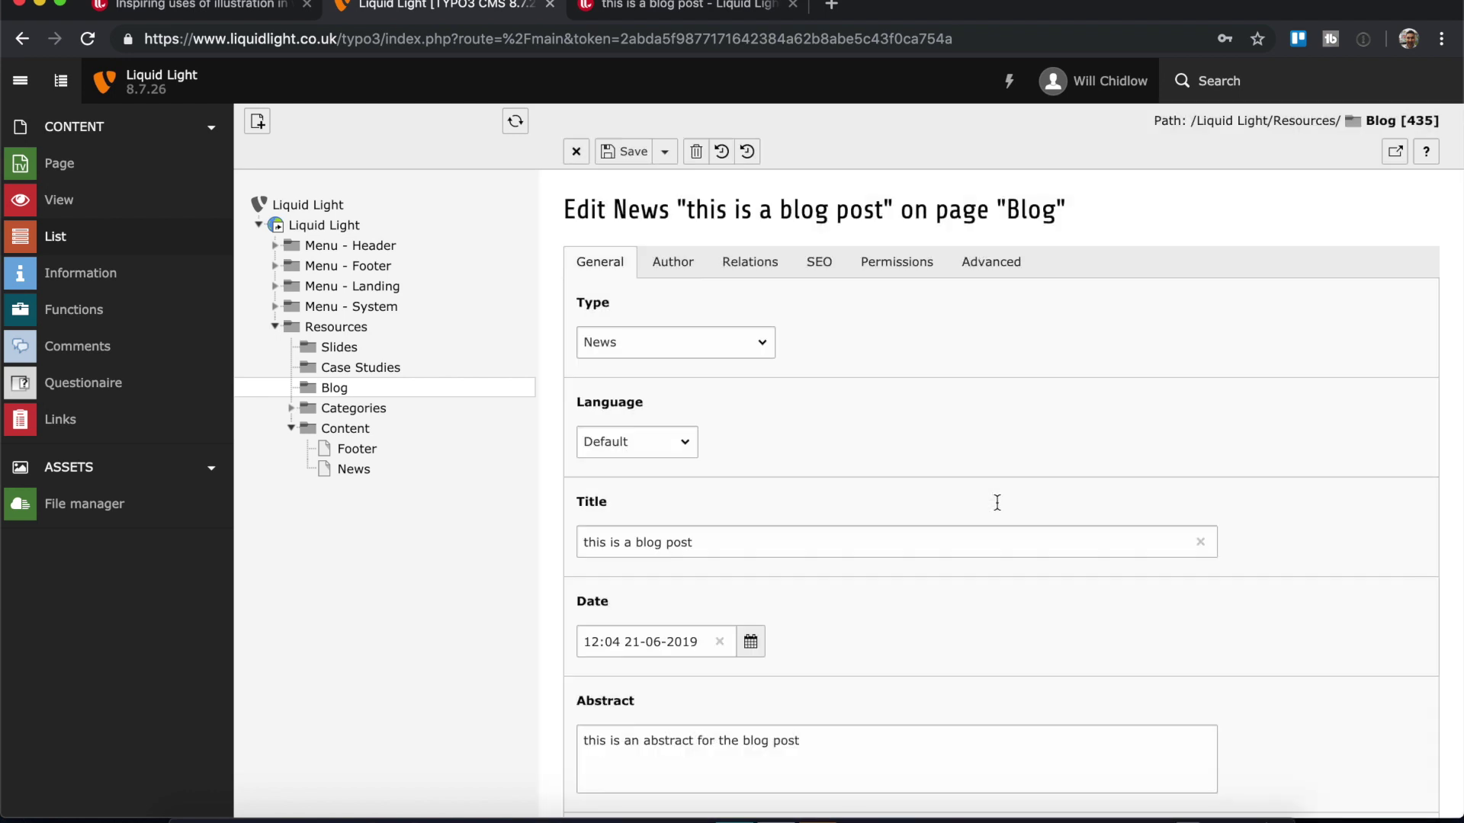
# Paste a copied lorem ipsum paragraph into the Text with image(s) element's Content body text.
pyautogui.scroll(-3, 997, 502)
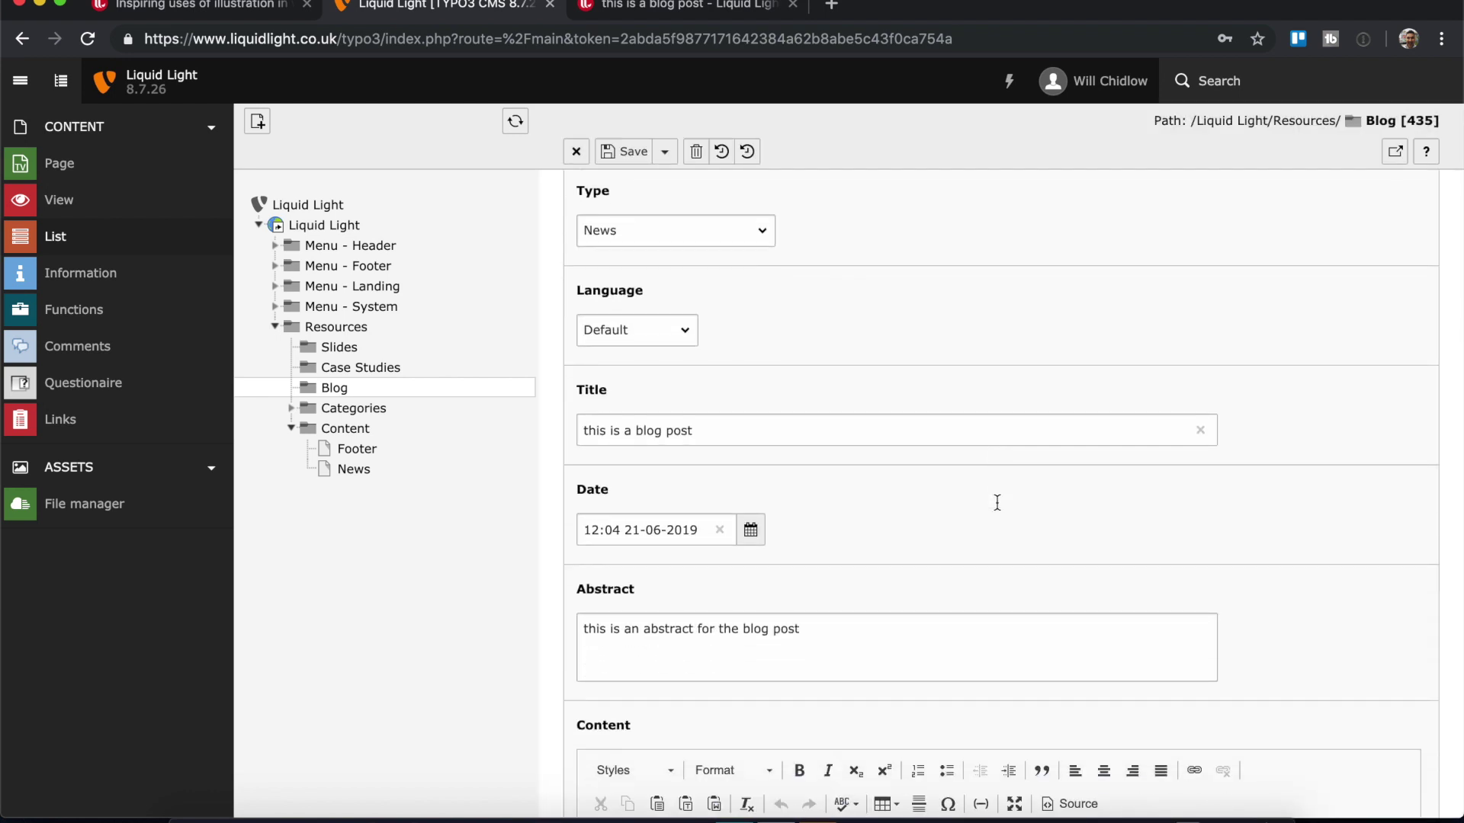
pyautogui.scroll(-9, 997, 503)
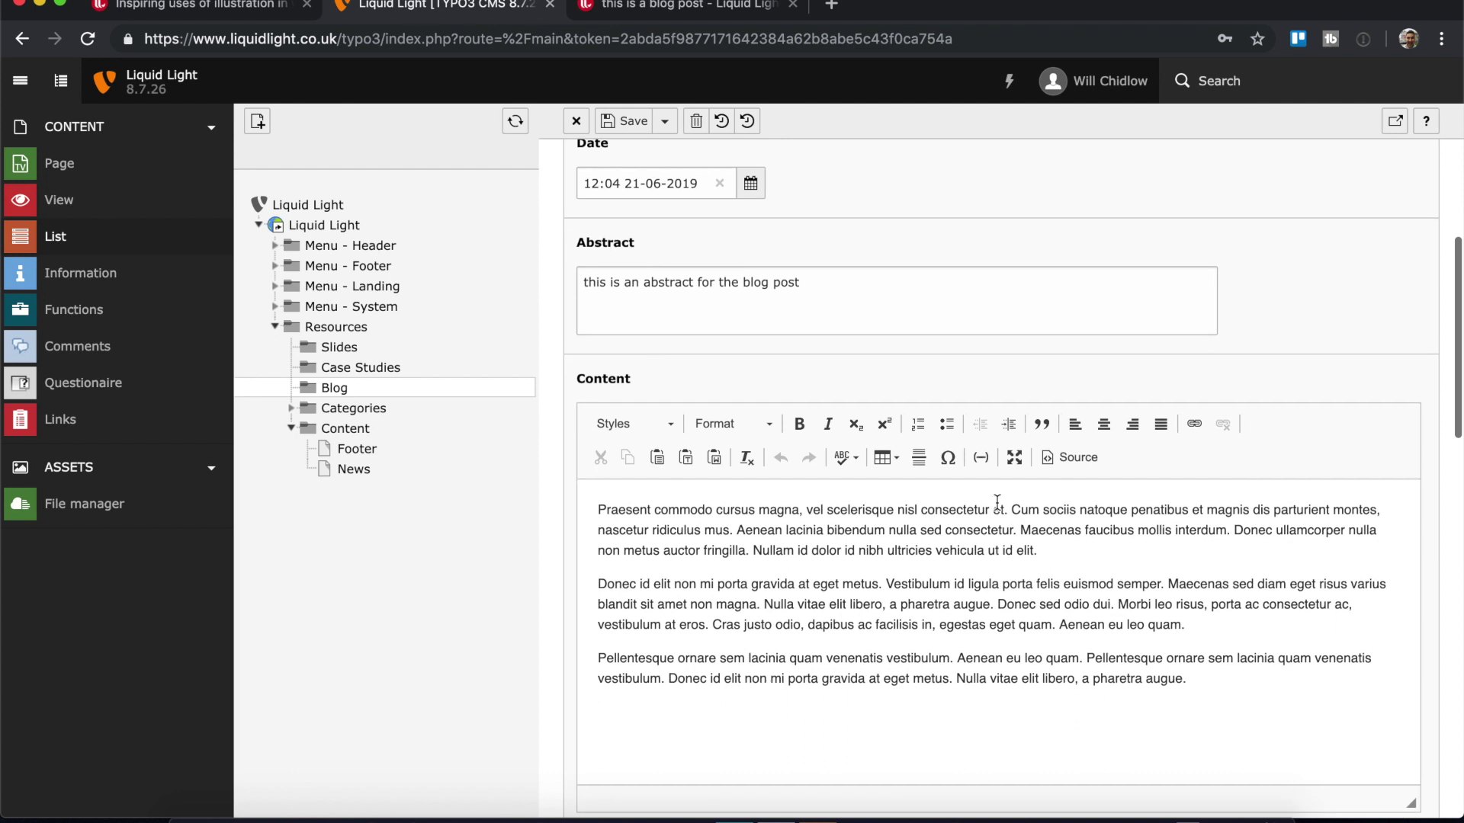
pyautogui.scroll(4, 997, 502)
pyautogui.scroll(-15, 997, 503)
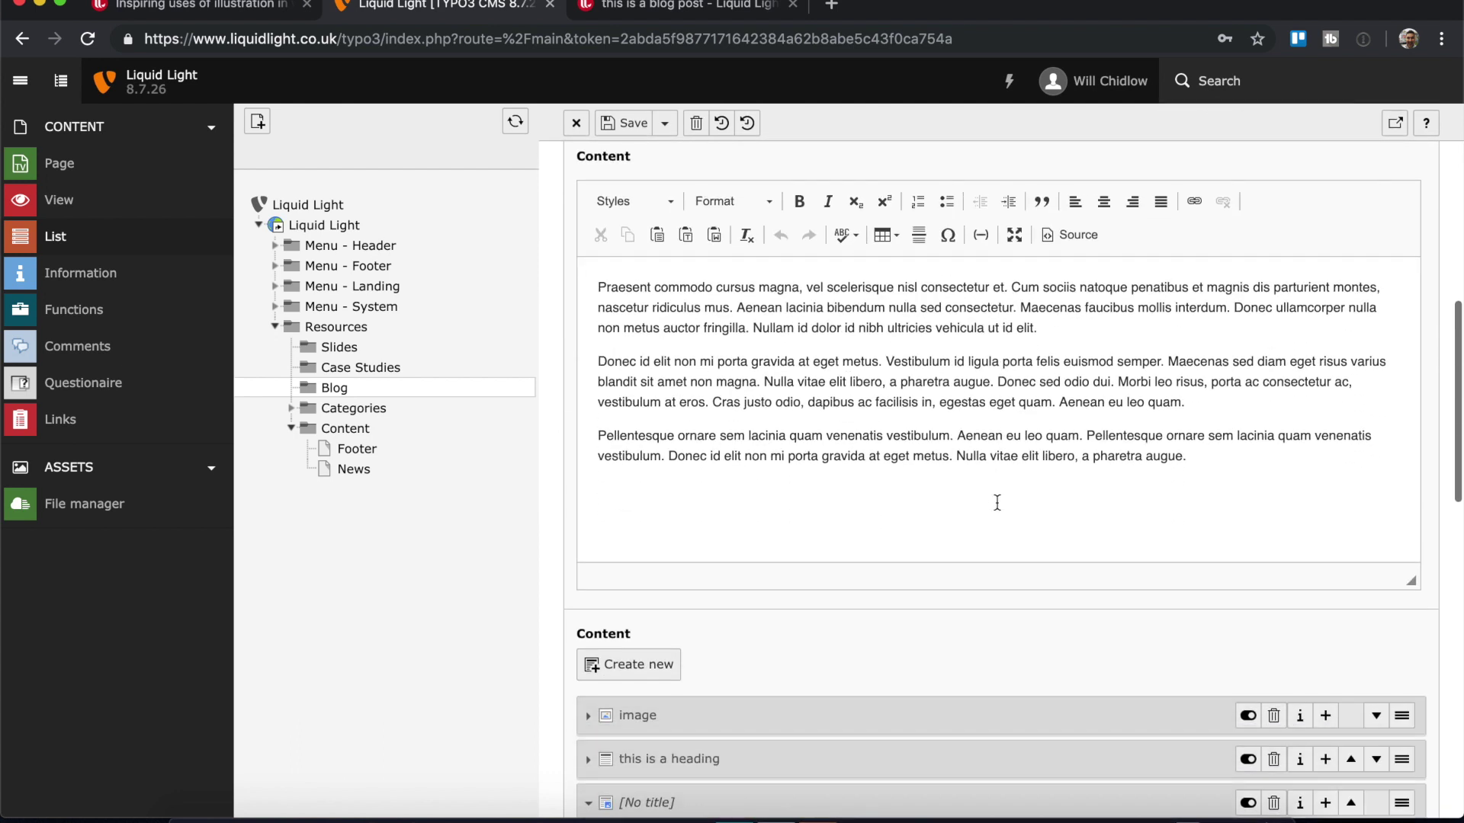
pyautogui.scroll(-12, 997, 503)
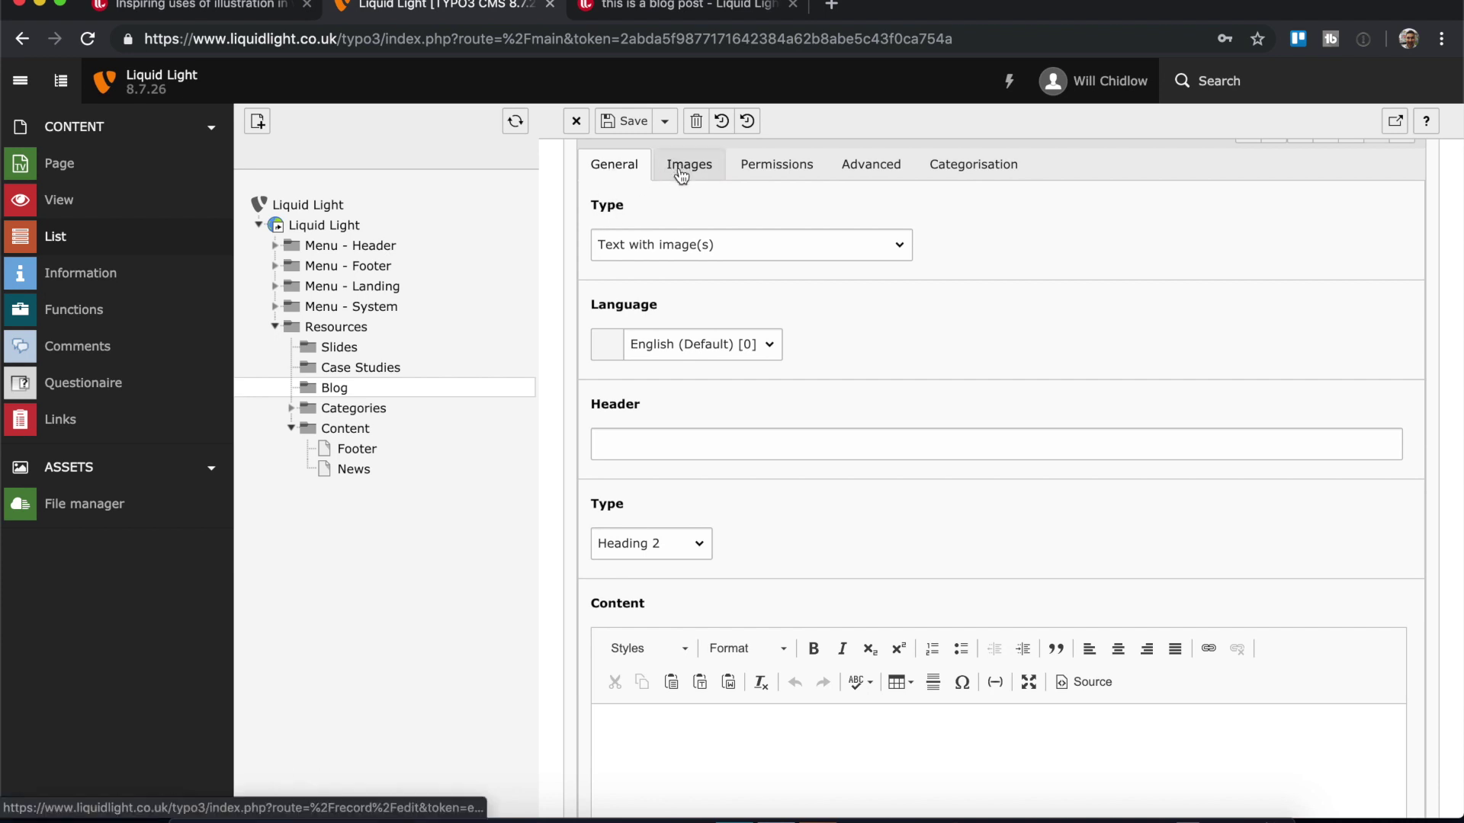
pyautogui.scroll(-3, 875, 588)
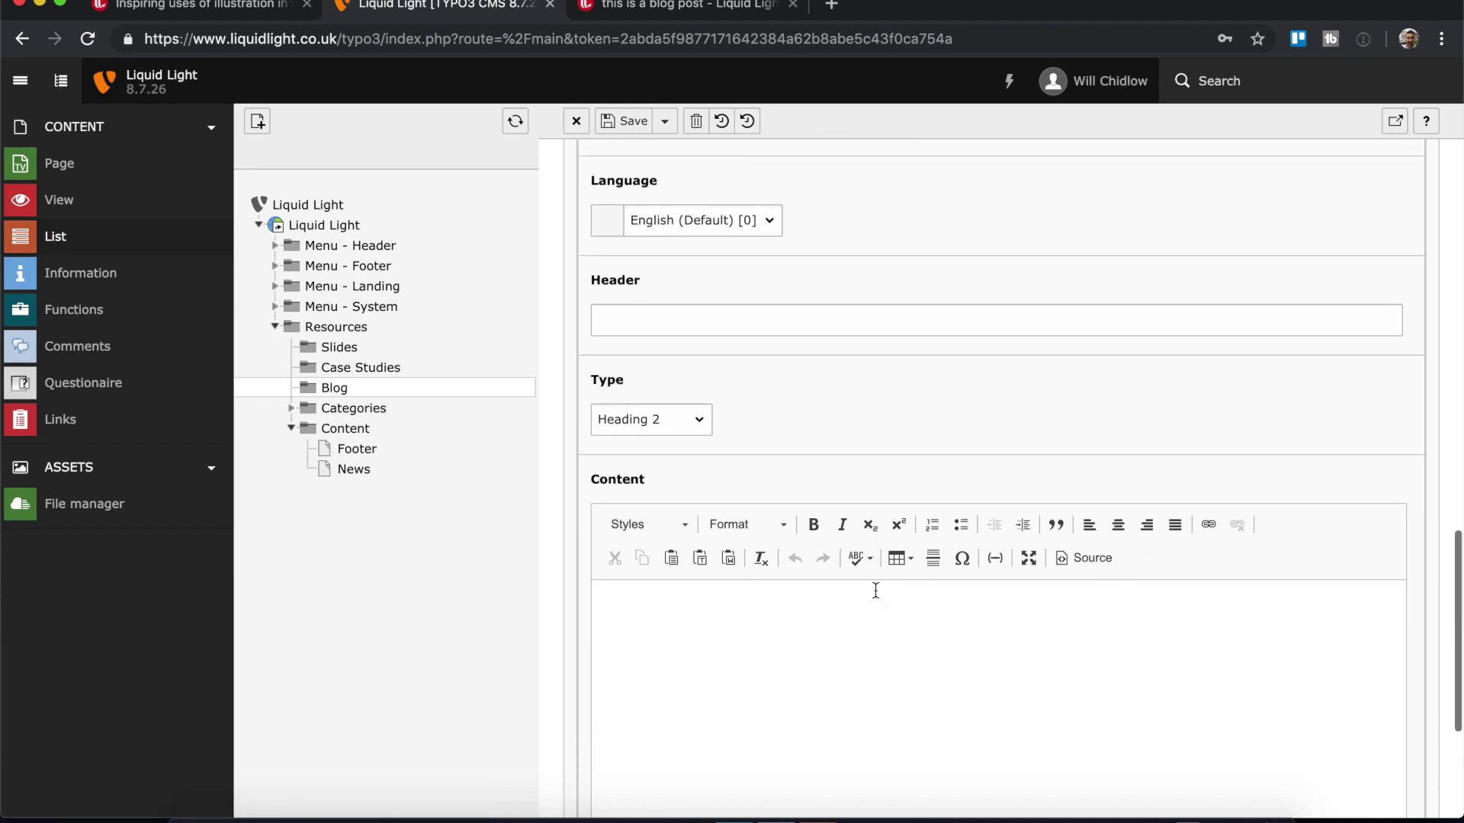
pyautogui.scroll(-4, 875, 590)
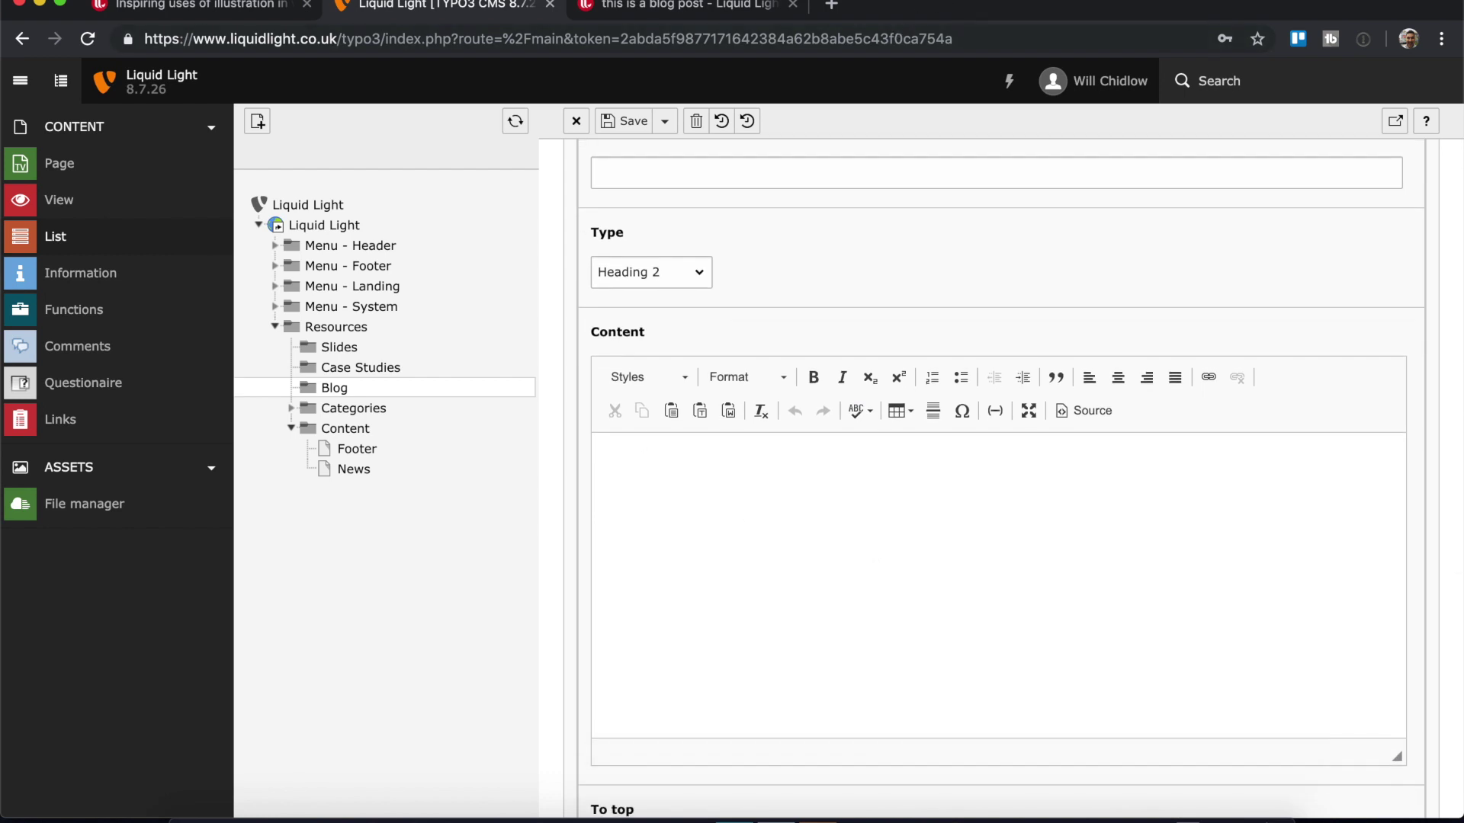
pyautogui.click(991, 2)
pyautogui.click(991, 139)
pyautogui.click(780, 513)
pyautogui.write('Curabitur blandit tempus porttitor. Praesent commodo cursus magna, vel scelerisque nisl consectetur et. Integer posuere erat a ante venenatis dapibus posuere velit aliquet. Maecenas sed diam eget risus varius blandit sit amet non magna. Lorem ipsum dolor sit amet, consectetur adipiscing elit. Vivamus sagittis lacus vel augue laoreet rutrum faucibus dolor auctor. Etiam porta sem malesuada magna mollis euismod. Praesent commodo cursus magna, vel scelerisque nisl consectetur et. Nullam quis risus eget urna mollis ornare vel eu leo. Aenean eu leo quam. Pellentesque ornare sem lacinia quam venenatis vestibulum. Lorem ipsum dolor sit amet, consectetur adipiscing elit. Donec id elit non mi porta gravida at eget metus. Cum sociis natoque penatibus et magnis dis parturient montes, nascetur ridiculus mus. Sed posuere consectetur est at lobortis. Cras mattis consectetur purus sit amet fermentum. Vestibulum id ligula porta felis euismod semper.')
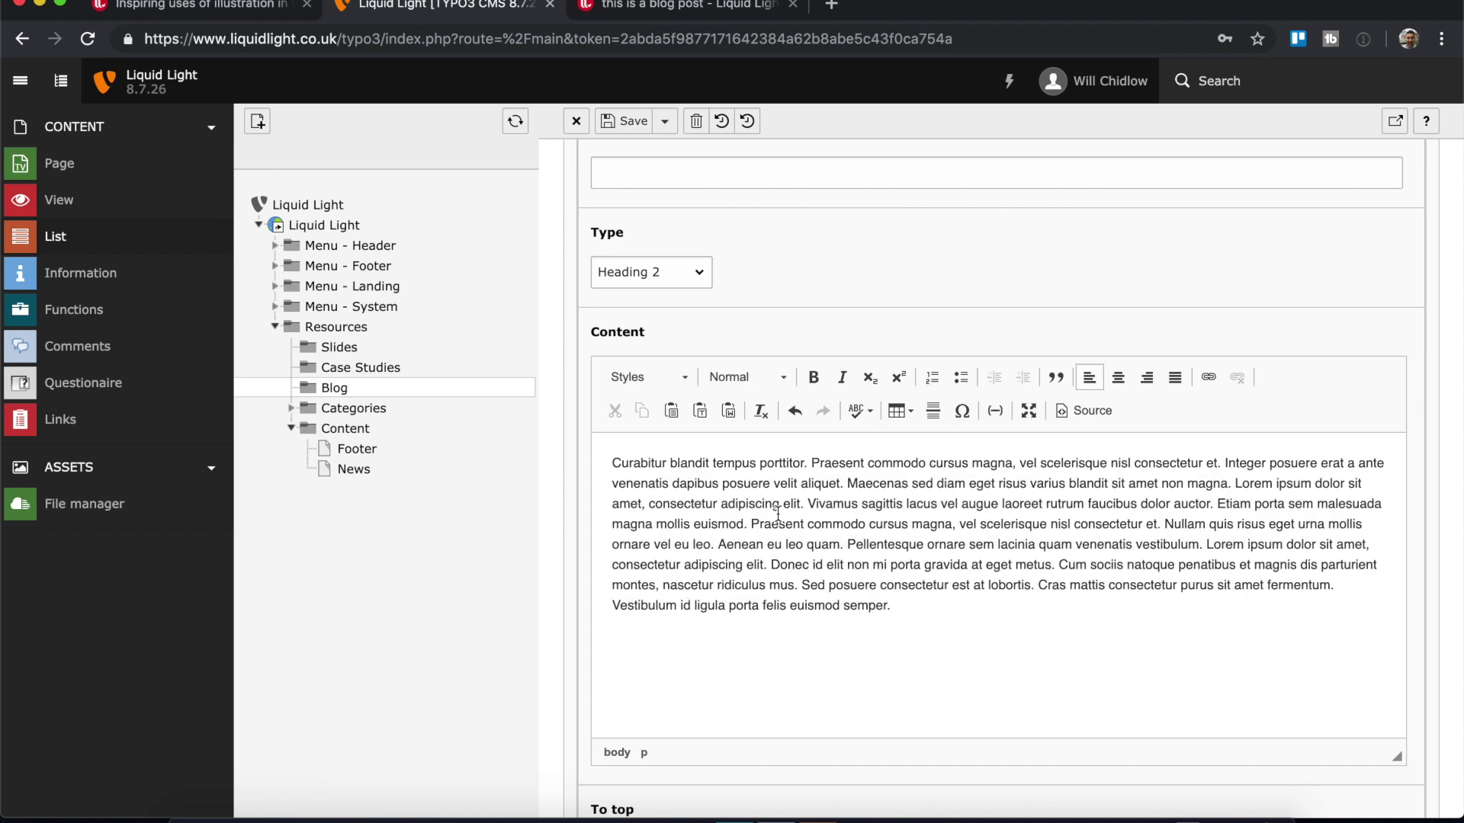
pyautogui.scroll(5, 836, 378)
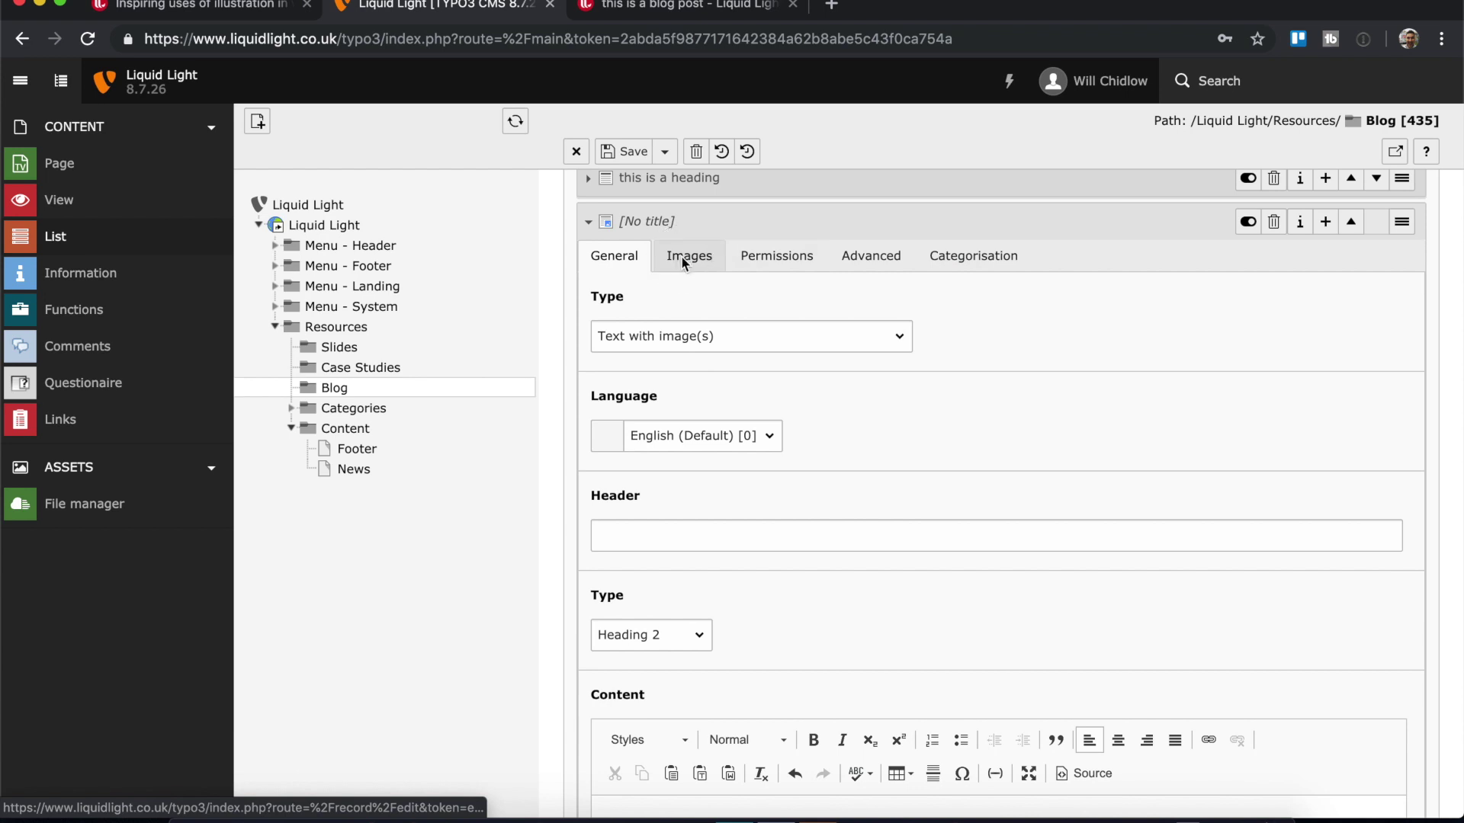
pyautogui.click(684, 259)
# Add africa-data.jpg from the file browser as the element's image.
pyautogui.click(645, 337)
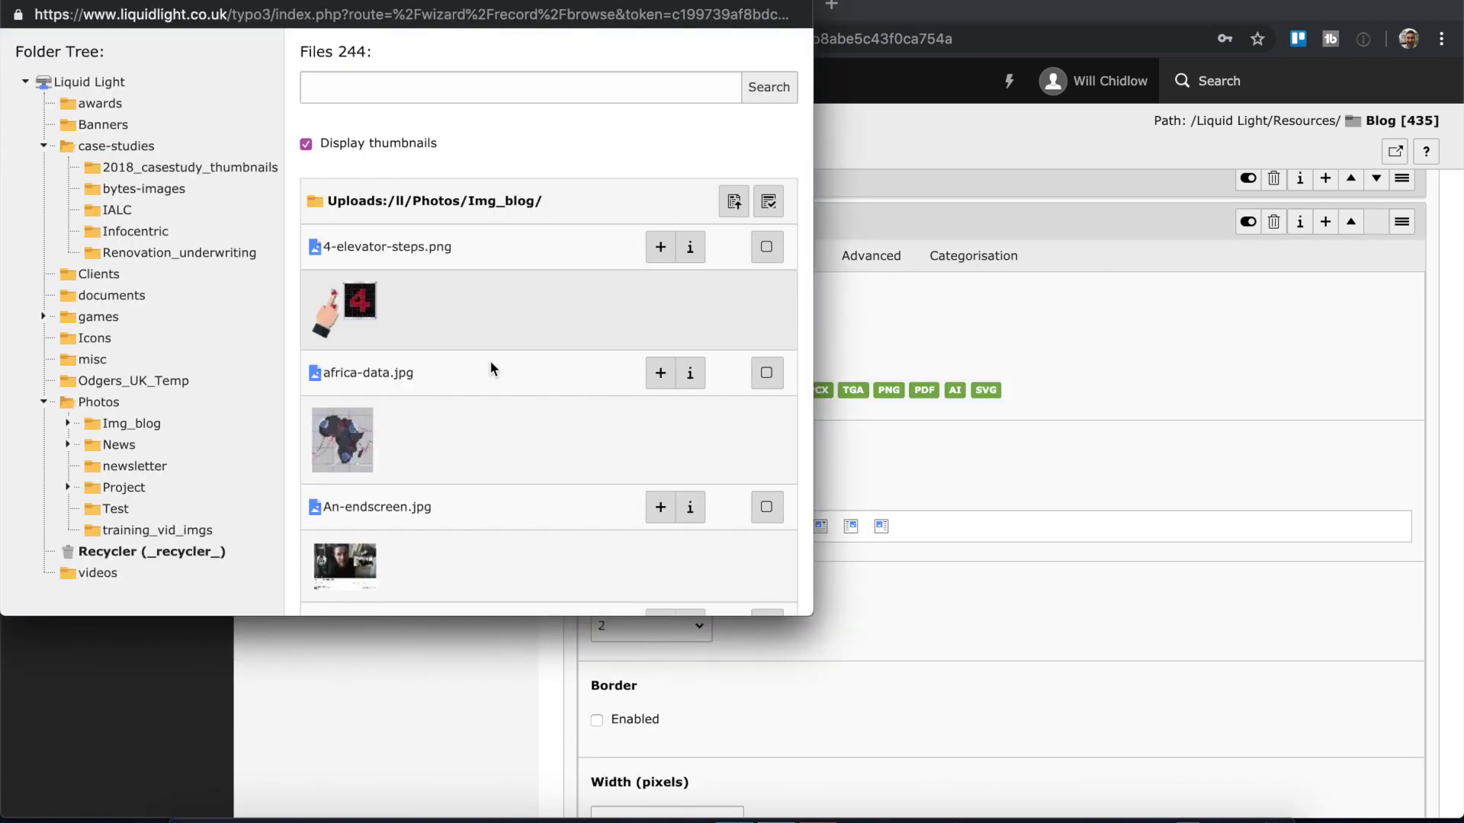
pyautogui.scroll(-3, 501, 390)
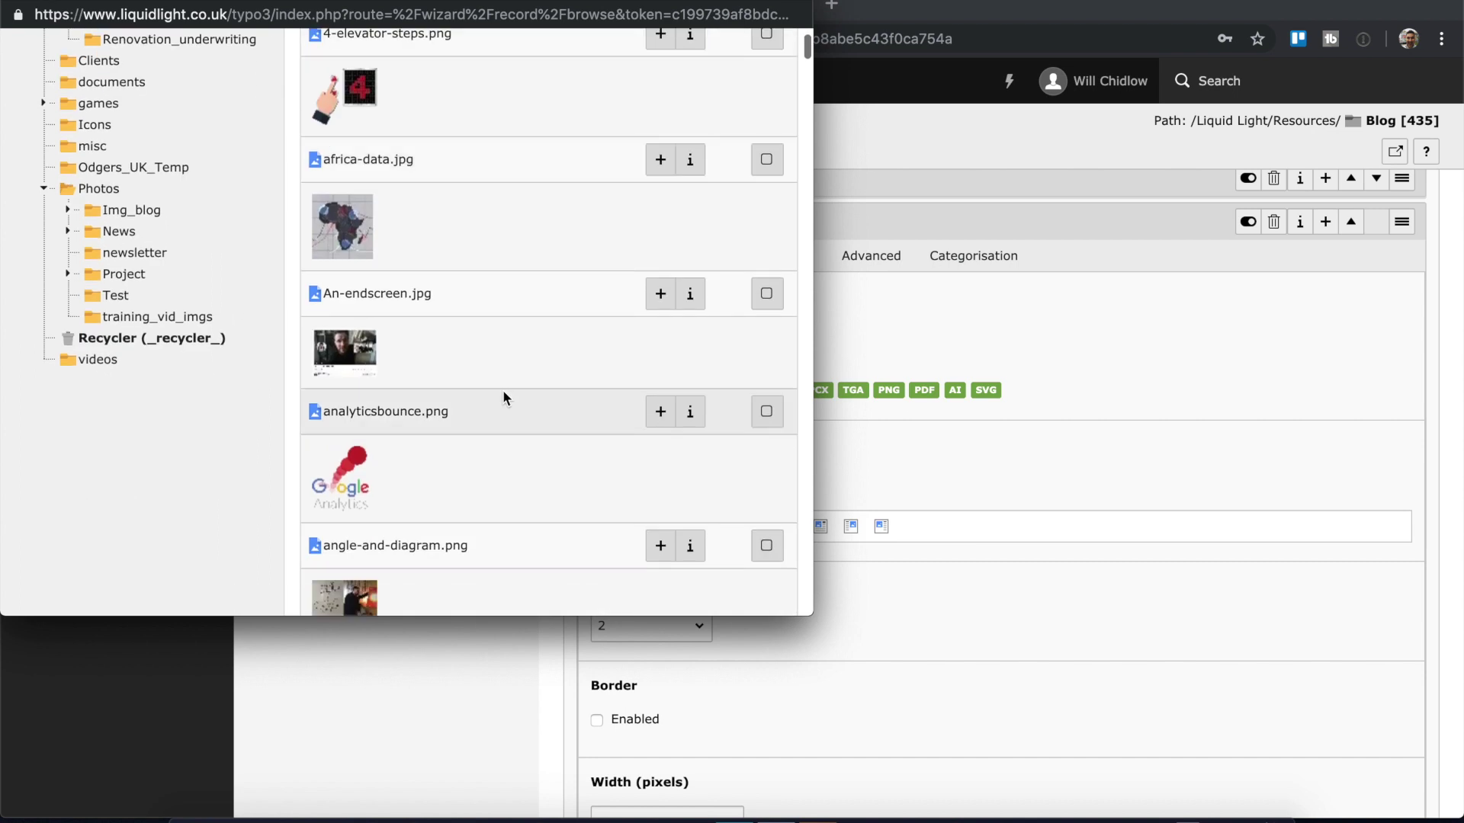
pyautogui.click(347, 229)
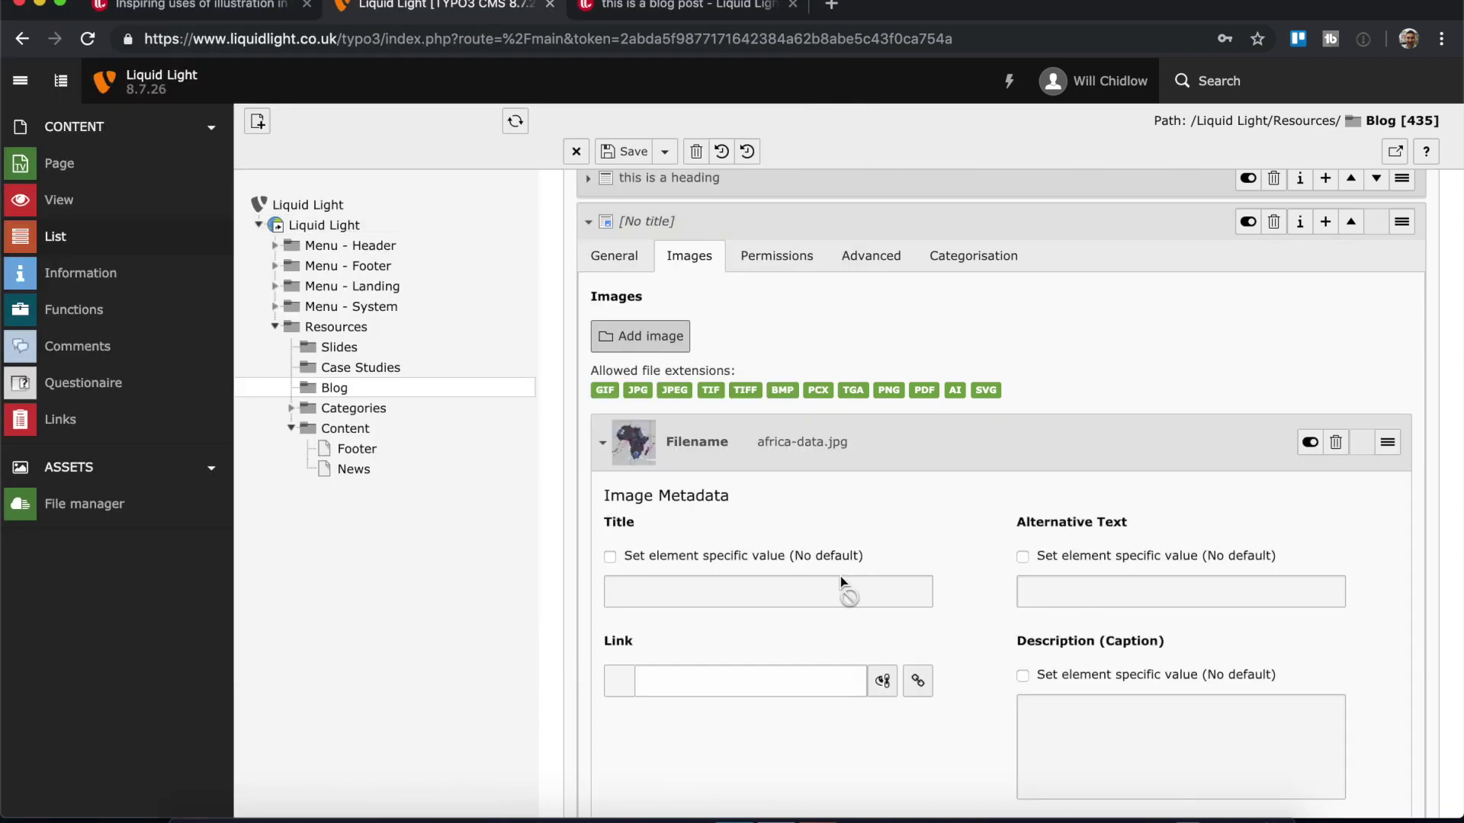
pyautogui.scroll(-6, 840, 576)
pyautogui.scroll(-5, 840, 576)
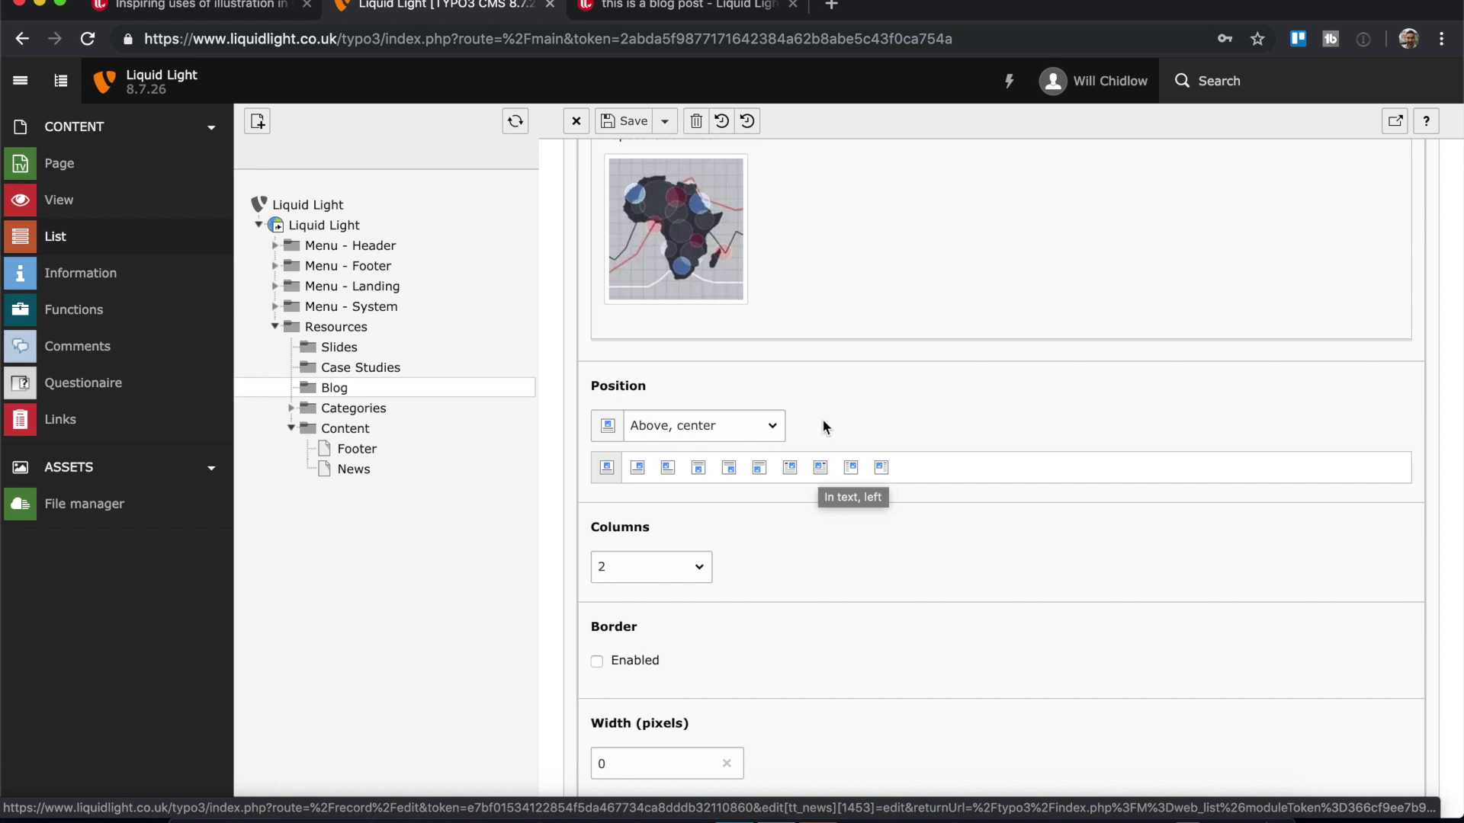
# Set the image position to In text, left.
pyautogui.click(821, 470)
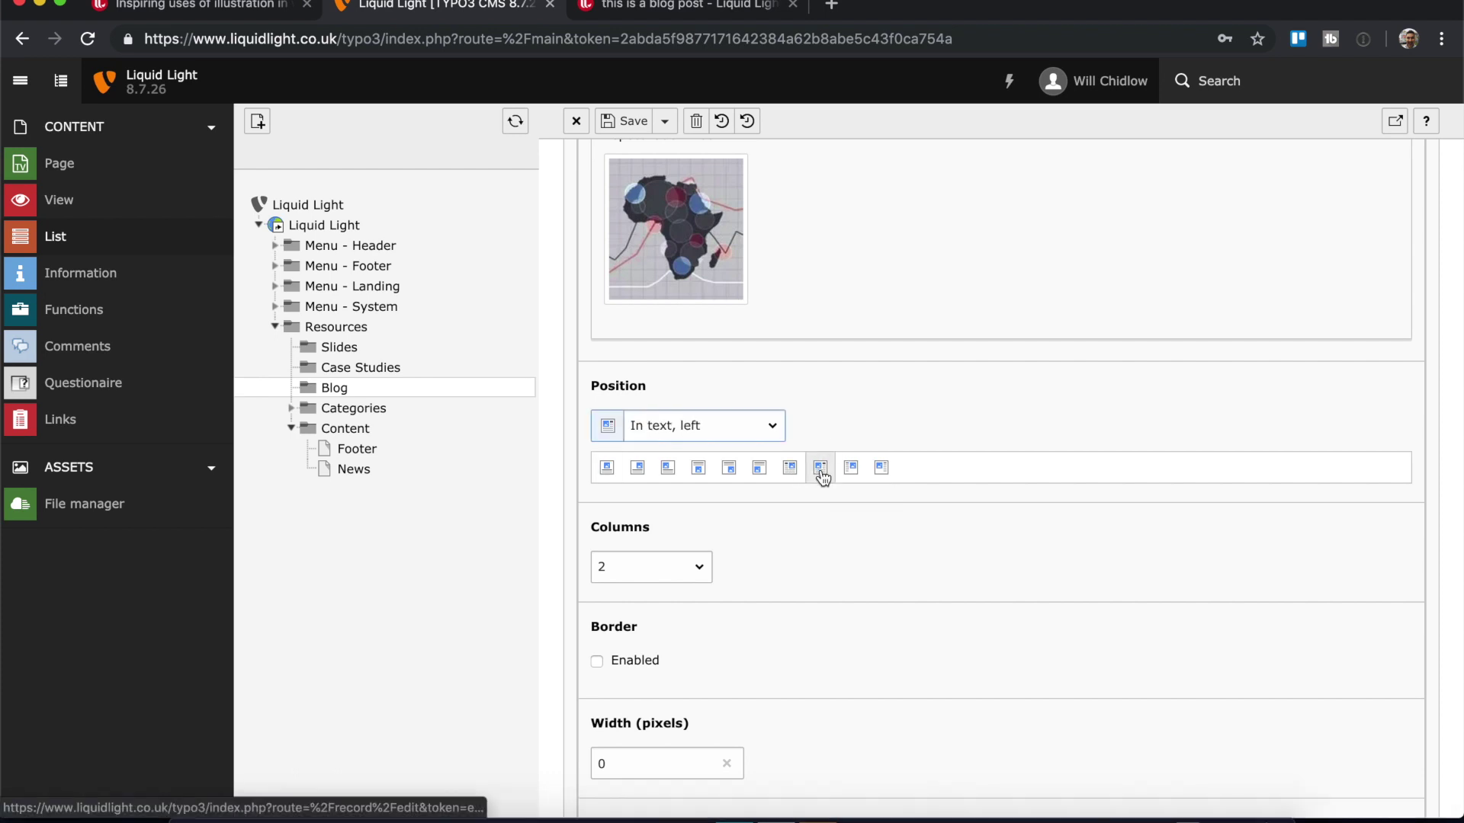
pyautogui.click(773, 426)
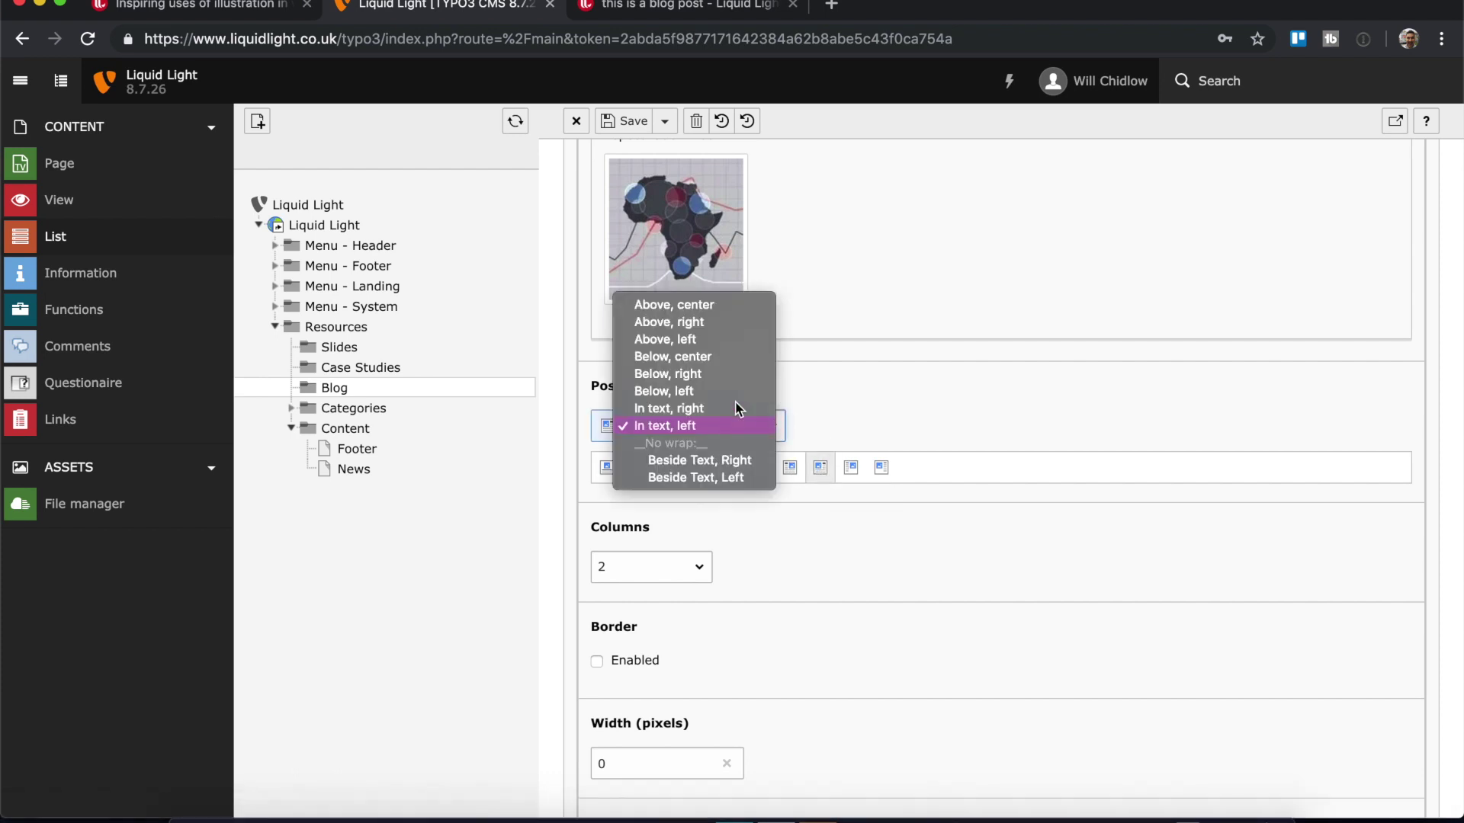
pyautogui.click(690, 427)
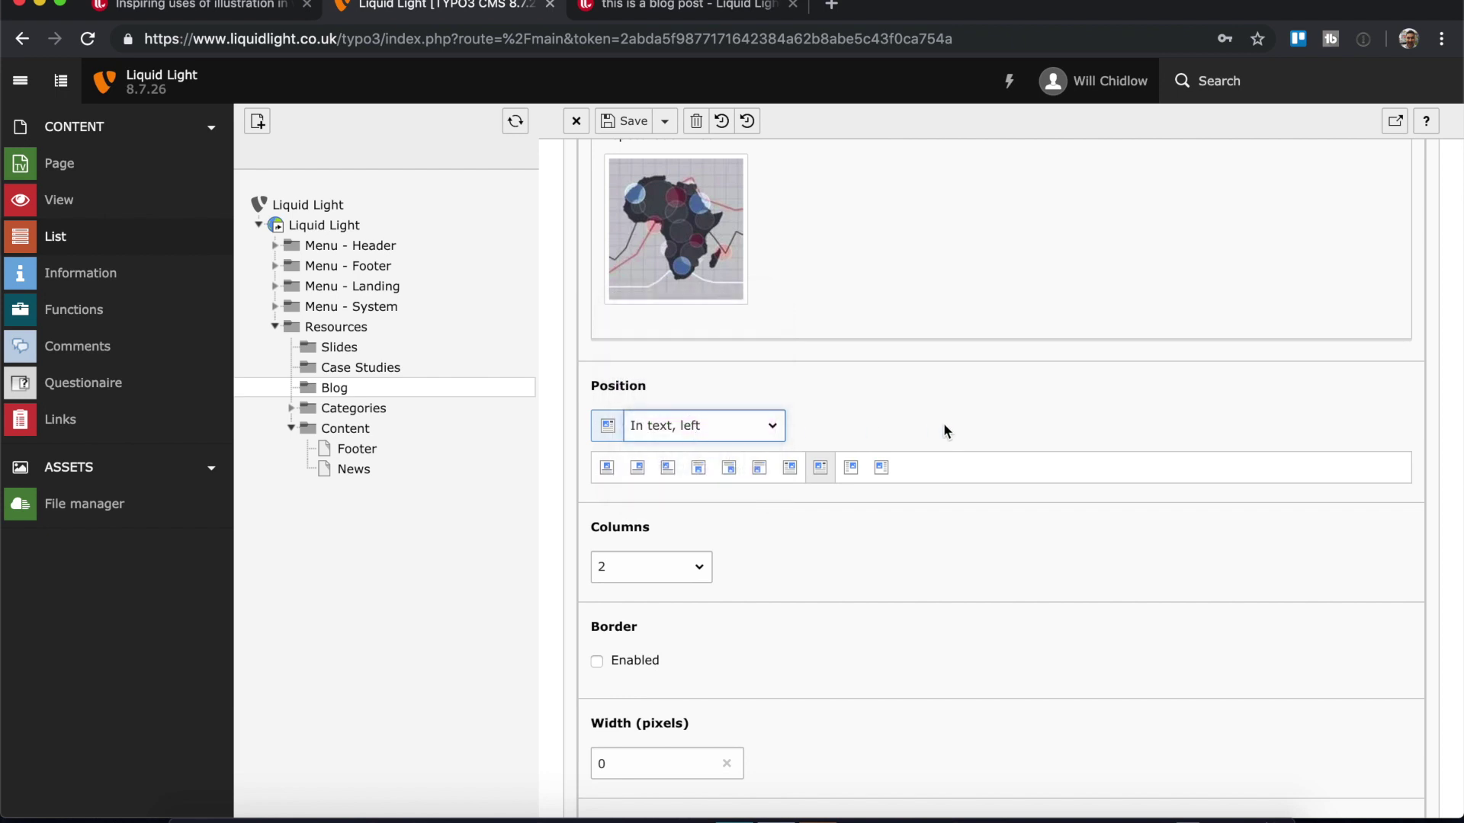
# Save the 'this is a blog post' news record with its new content.
pyautogui.scroll(-3, 945, 429)
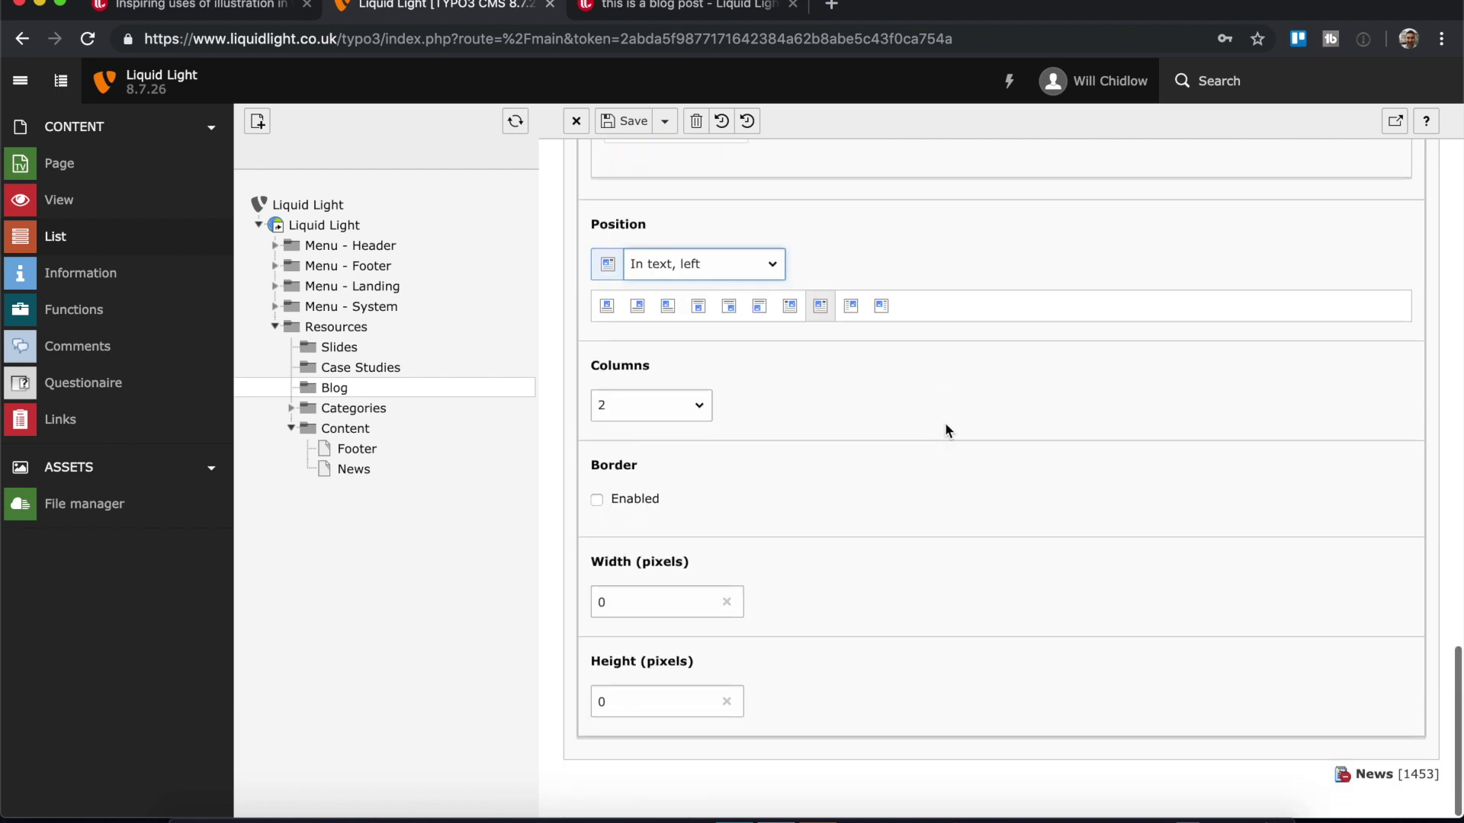
pyautogui.scroll(2, 945, 430)
pyautogui.scroll(7, 945, 430)
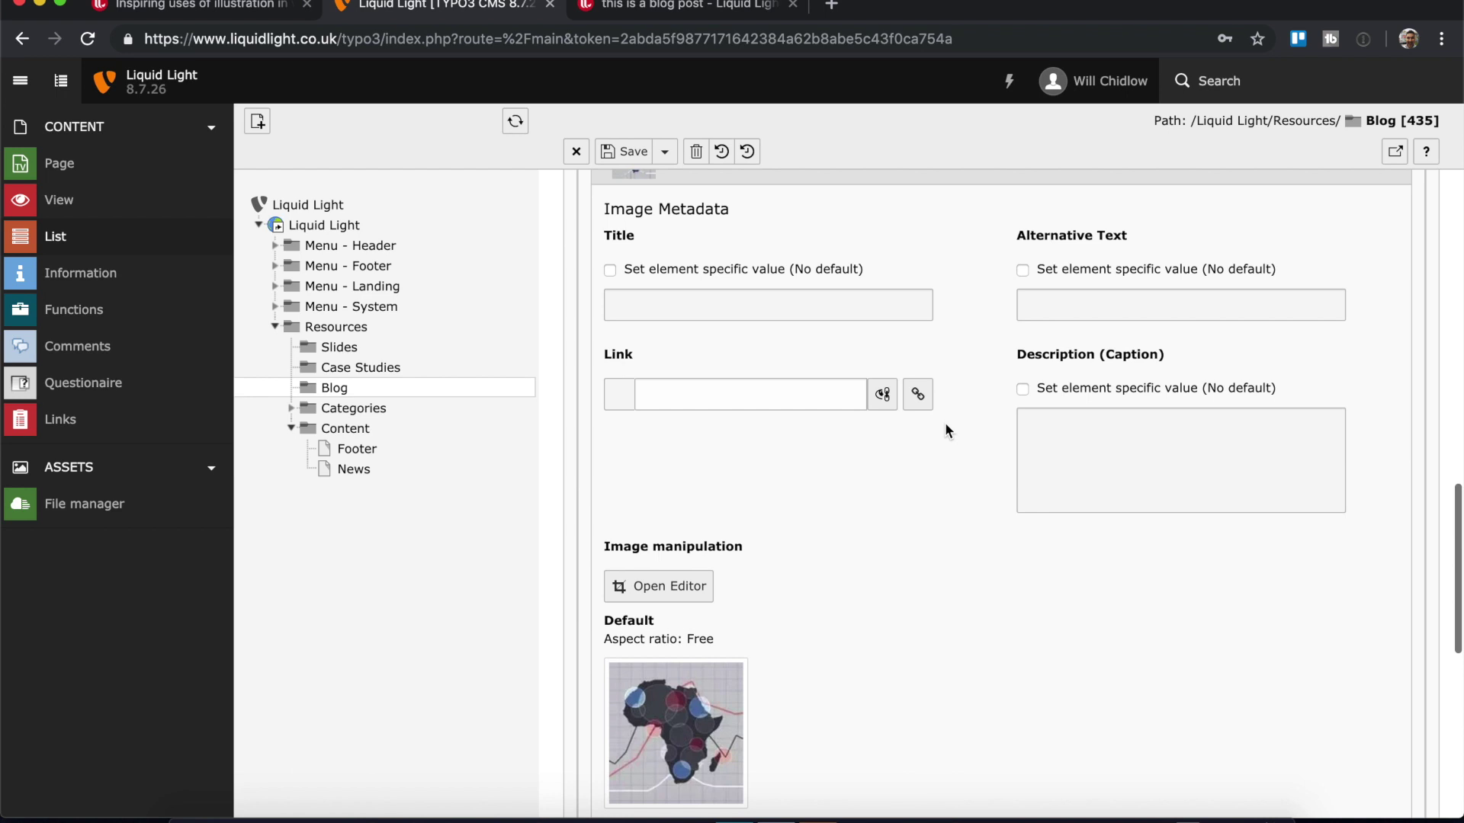
pyautogui.click(624, 151)
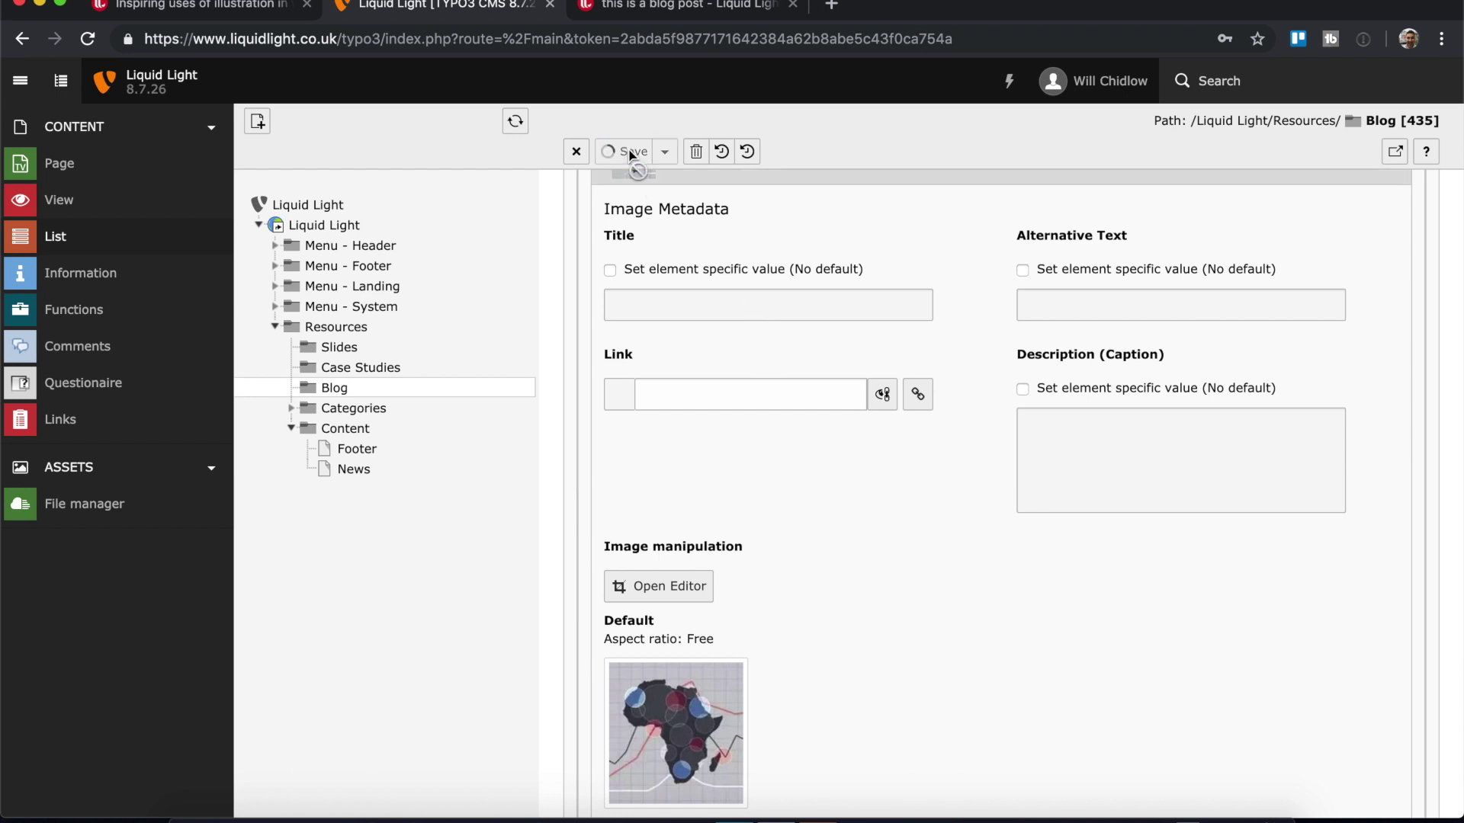
pyautogui.click(678, 8)
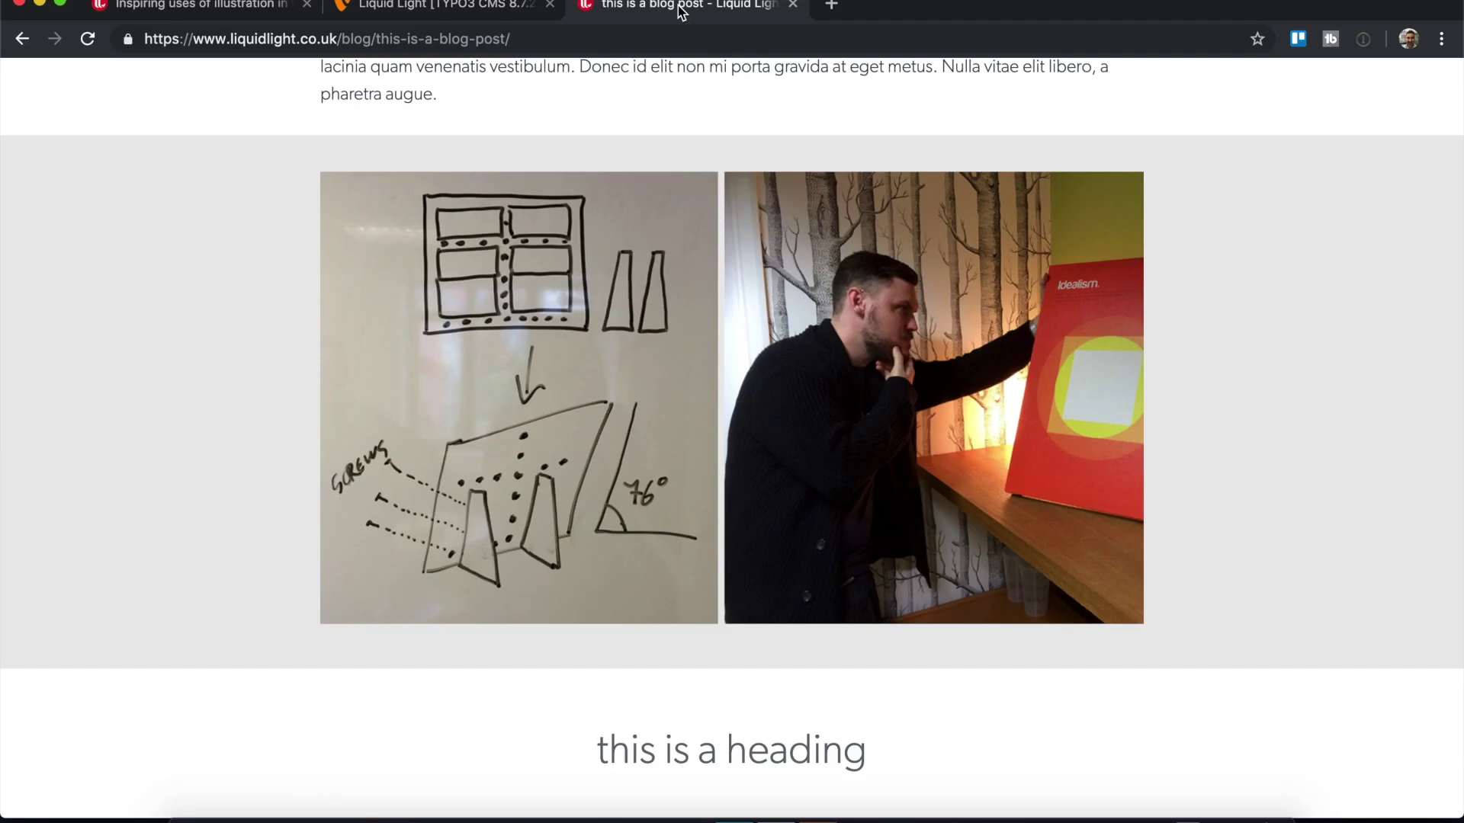
# Reload the live blog post and check the heading section and left-wrapped Africa image.
pyautogui.press('super+r')
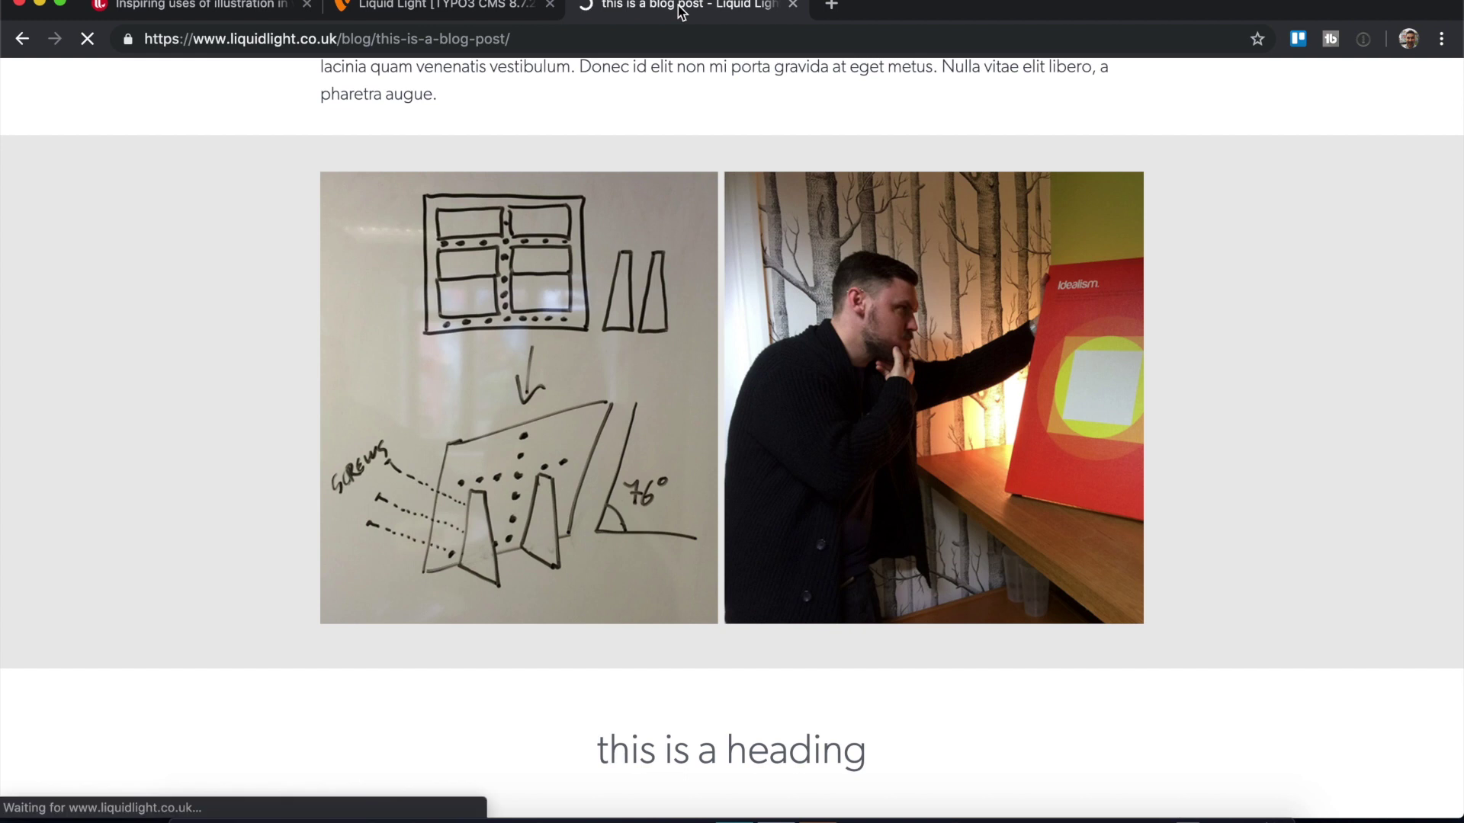
pyautogui.scroll(-5, 718, 291)
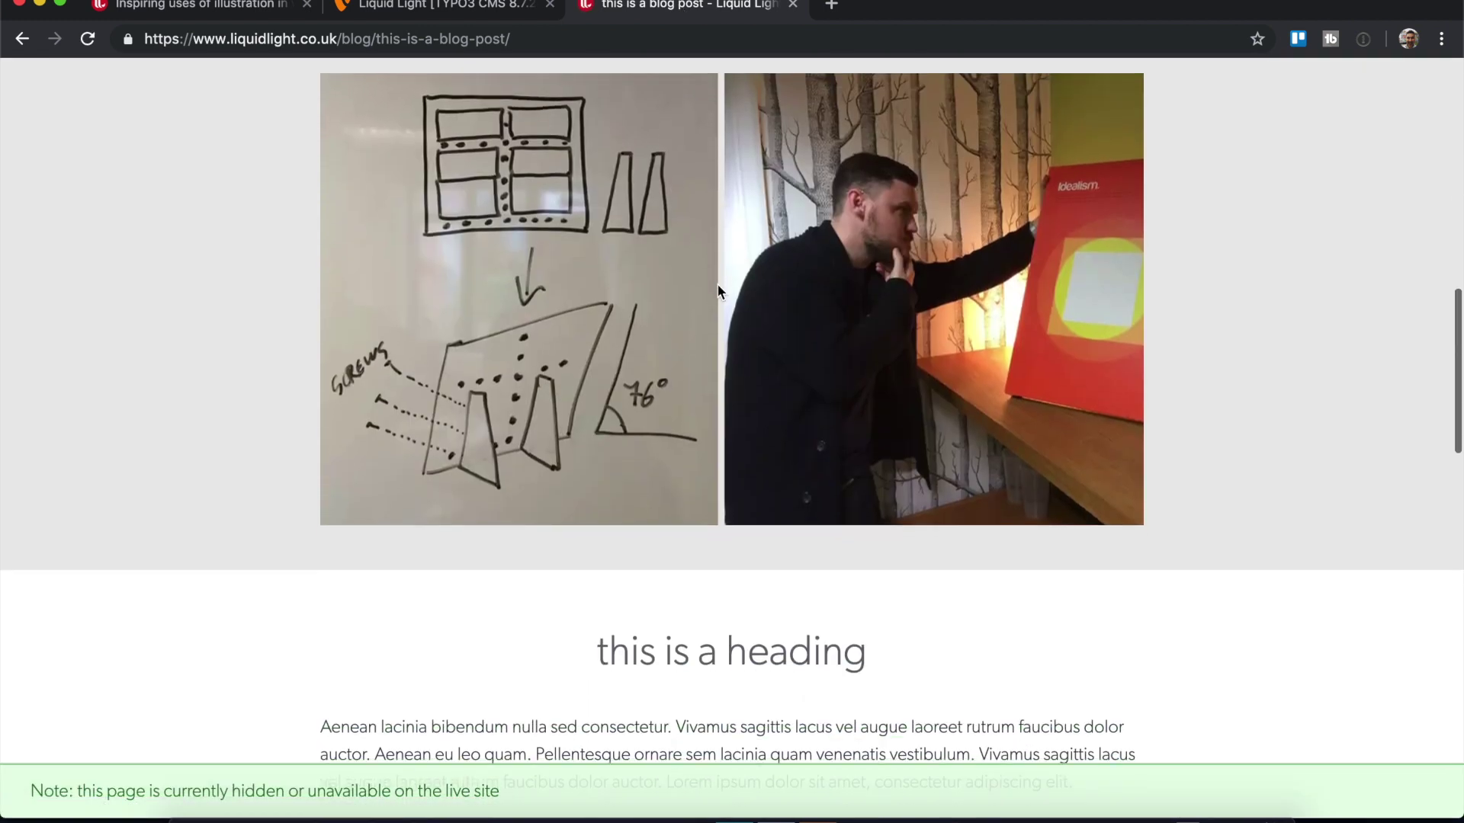
pyautogui.scroll(-6, 718, 291)
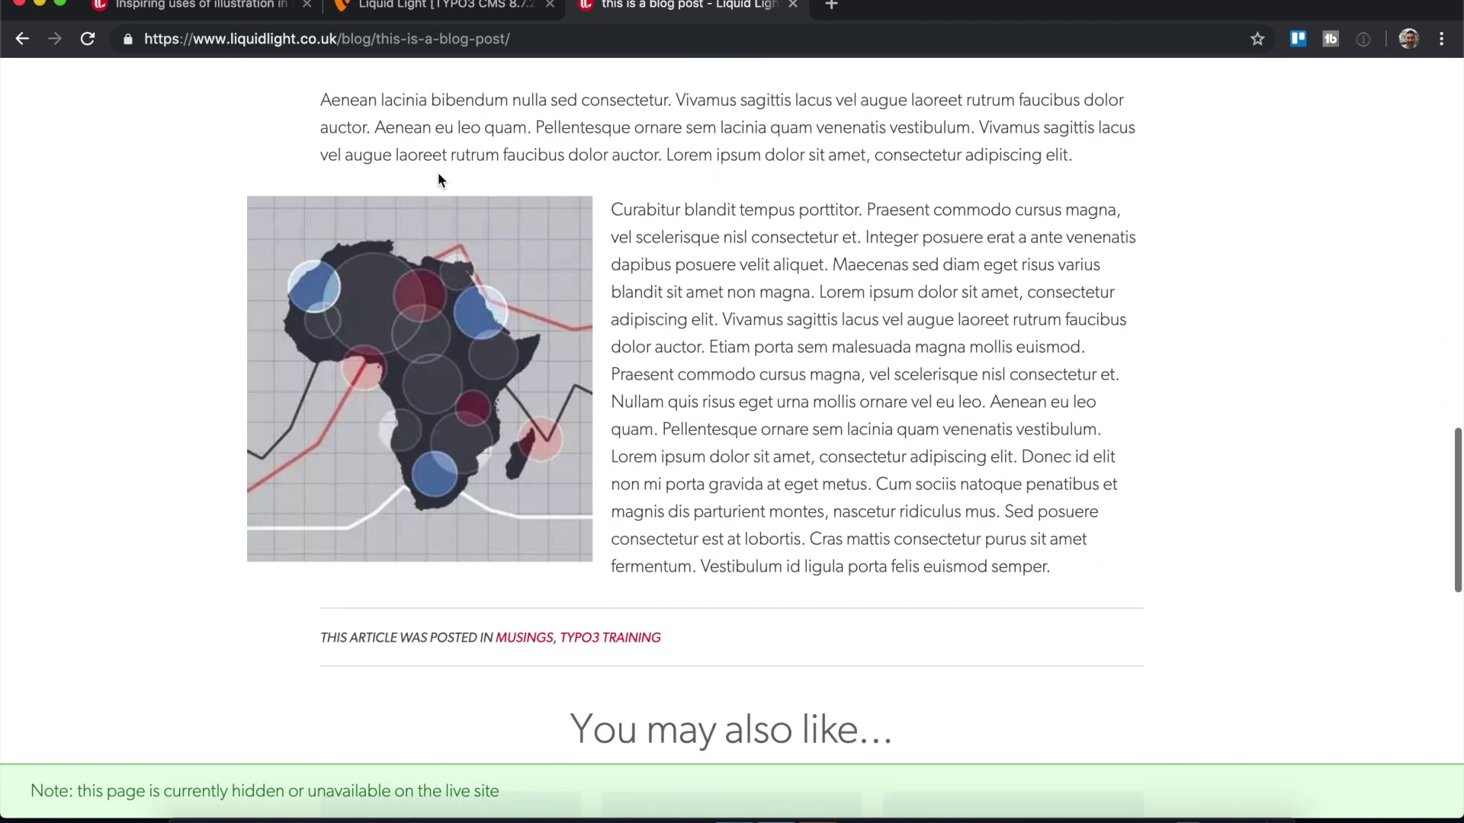
pyautogui.scroll(2, 876, 190)
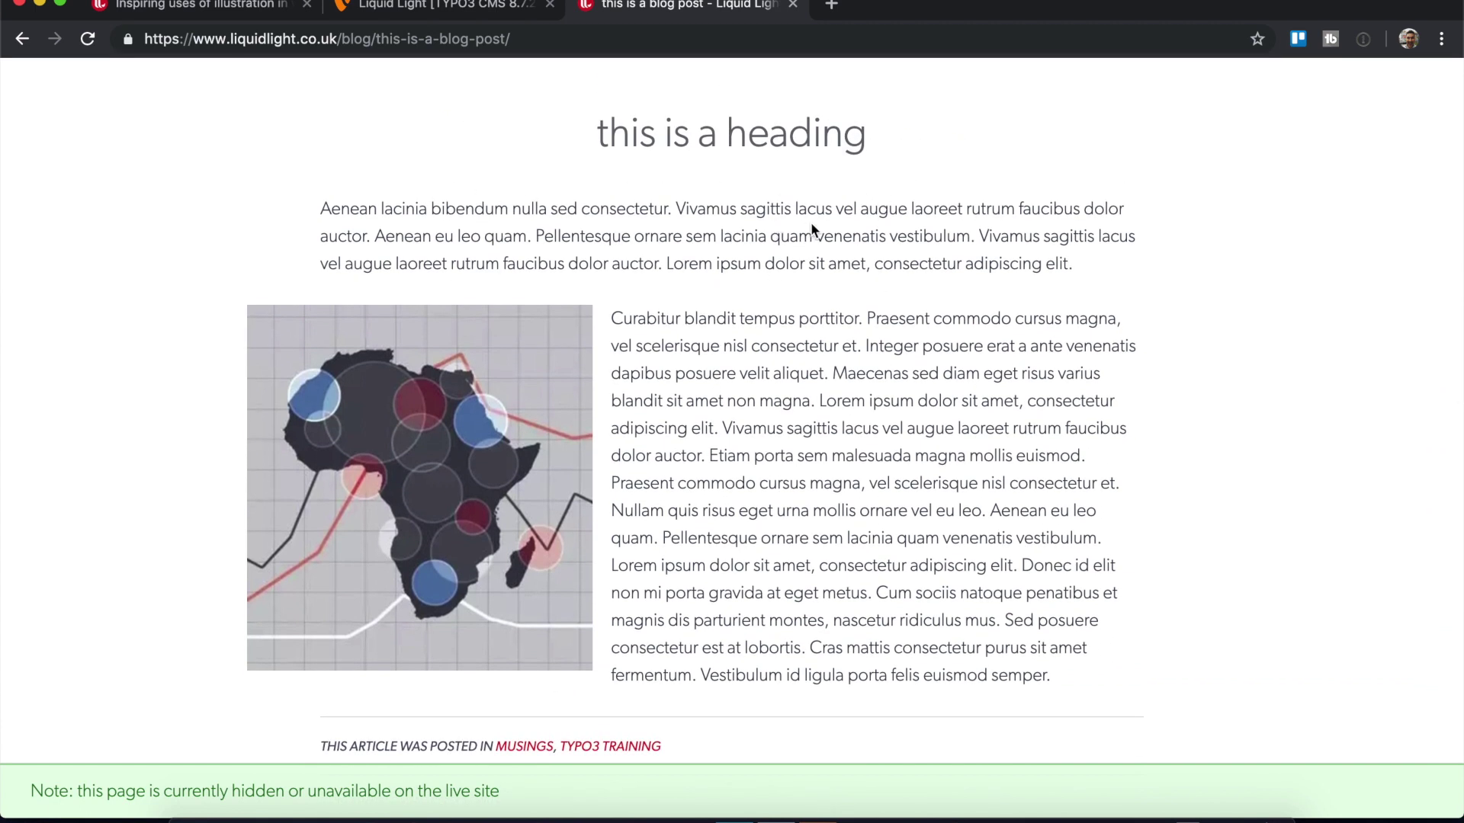
pyautogui.scroll(-2, 476, 362)
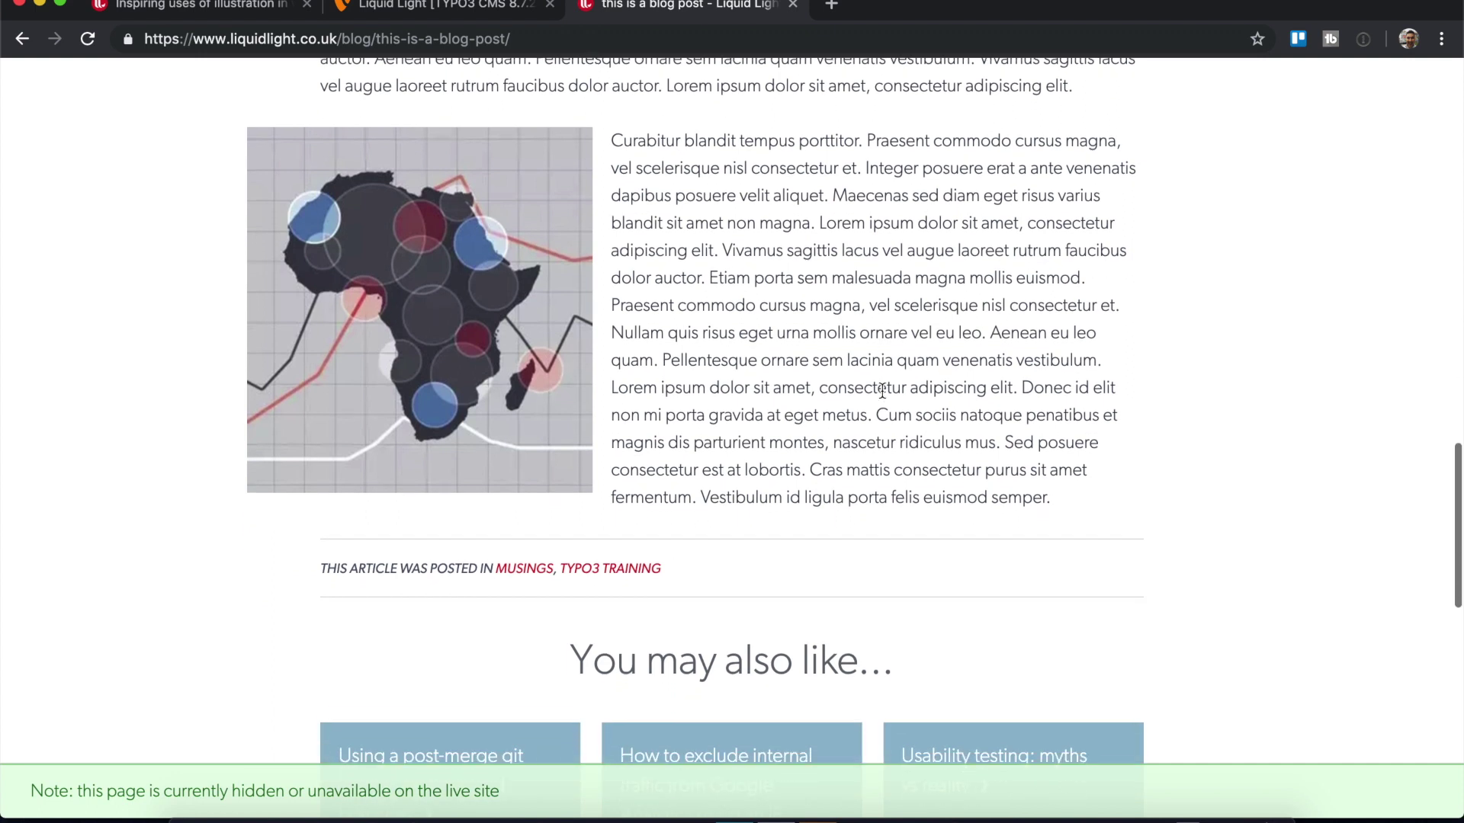
pyautogui.scroll(3, 881, 390)
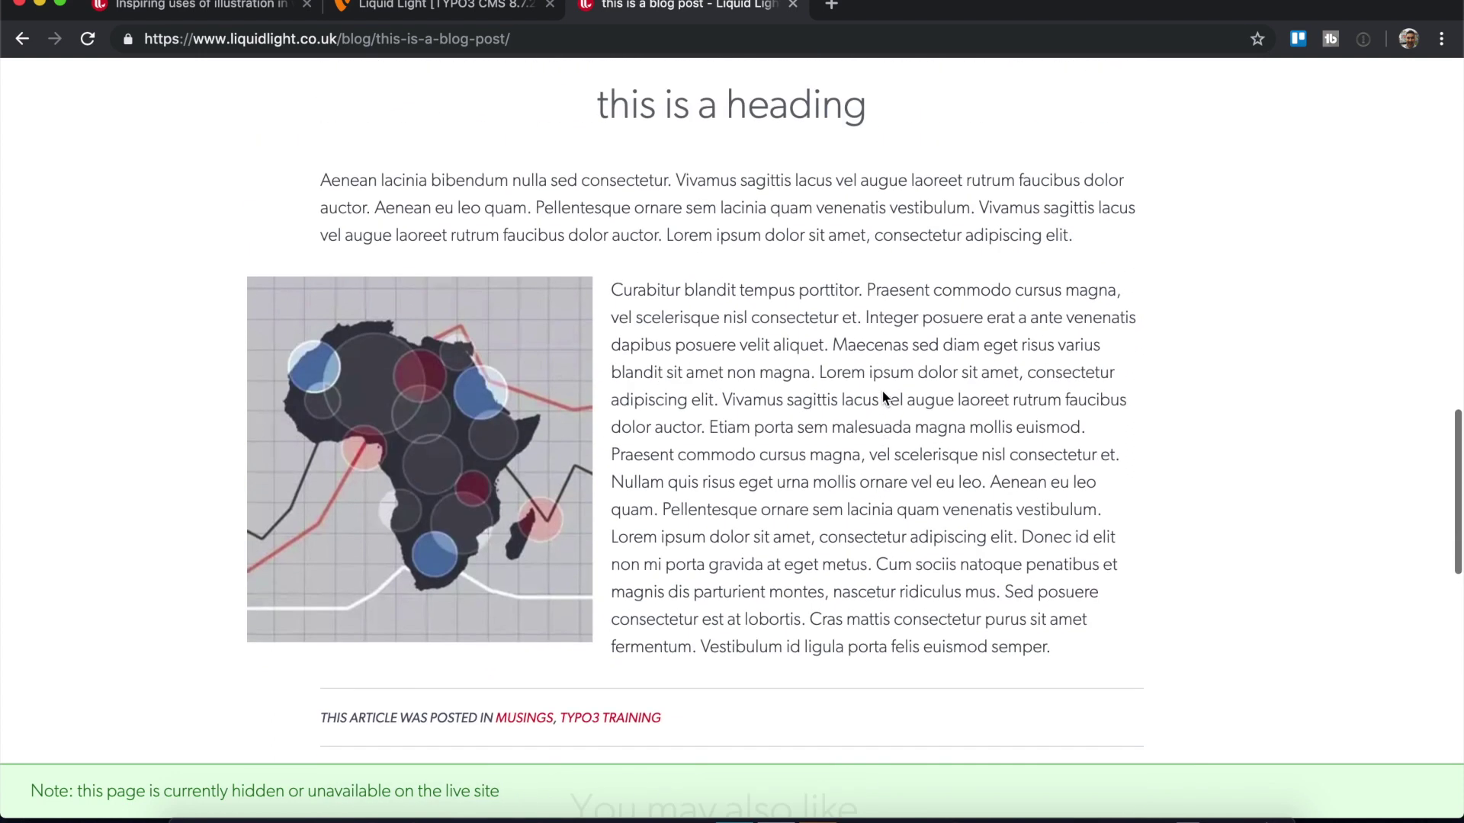